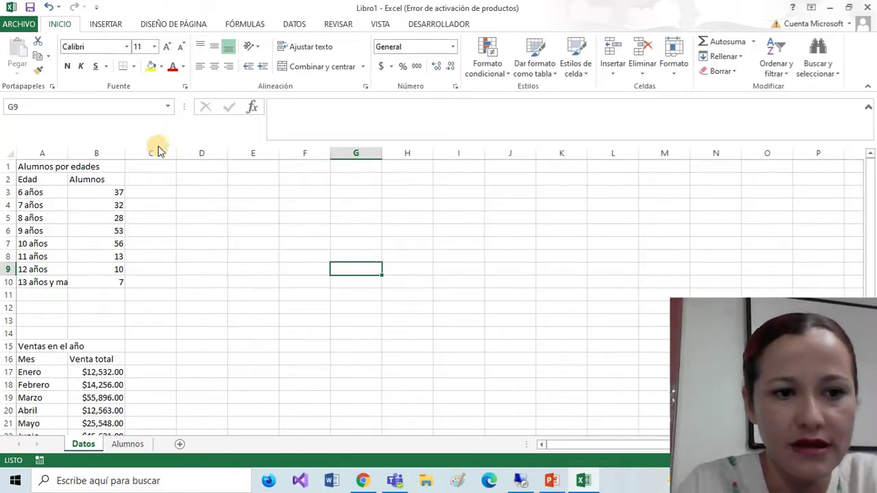
Examine the age labels and student counts in the Alumnos por edades table on the Datos sheet.
{"action": "left_click", "coordinate": [57, 209]}
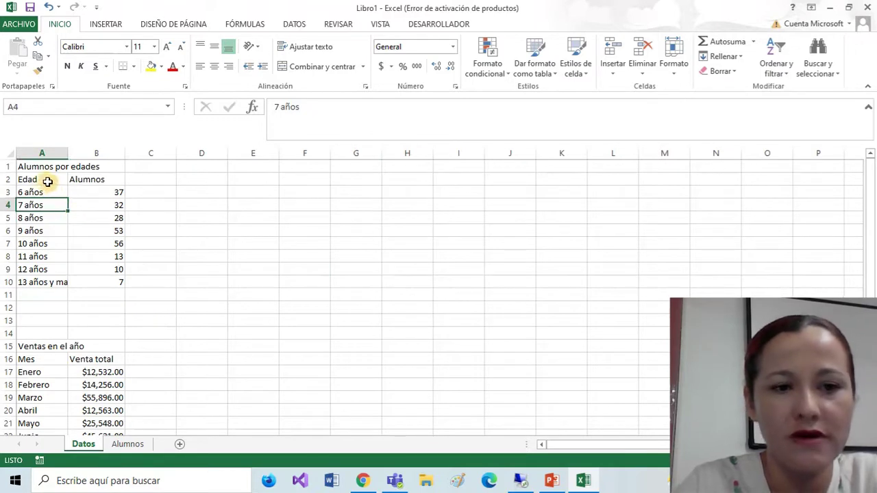
{"action": "left_click", "coordinate": [524, 259]}
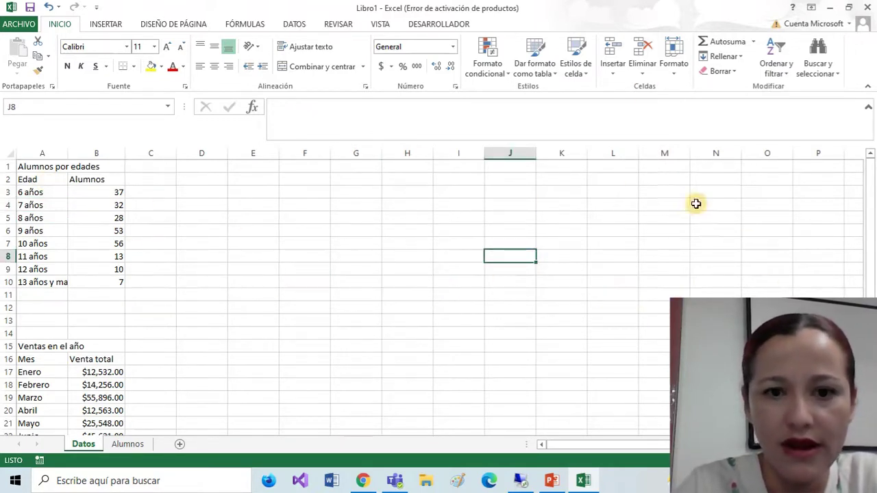
{"action": "left_click", "coordinate": [316, 228]}
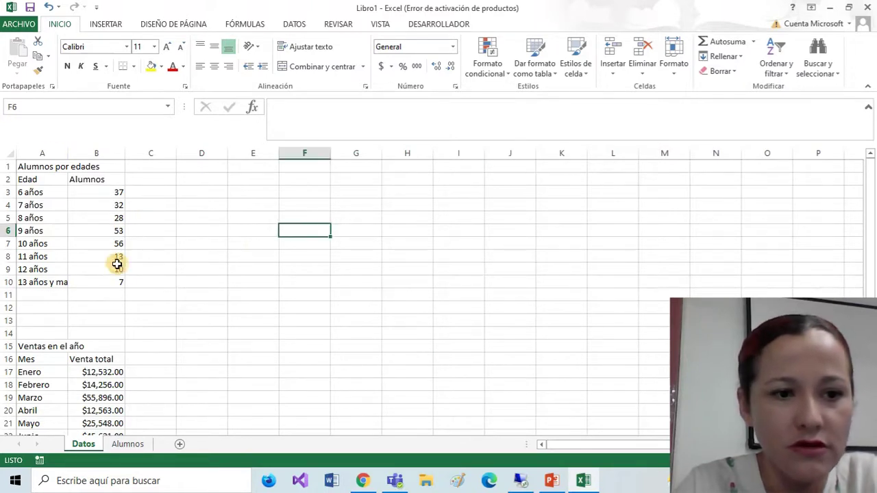
{"action": "left_click", "coordinate": [35, 178]}
{"action": "left_click", "coordinate": [100, 255]}
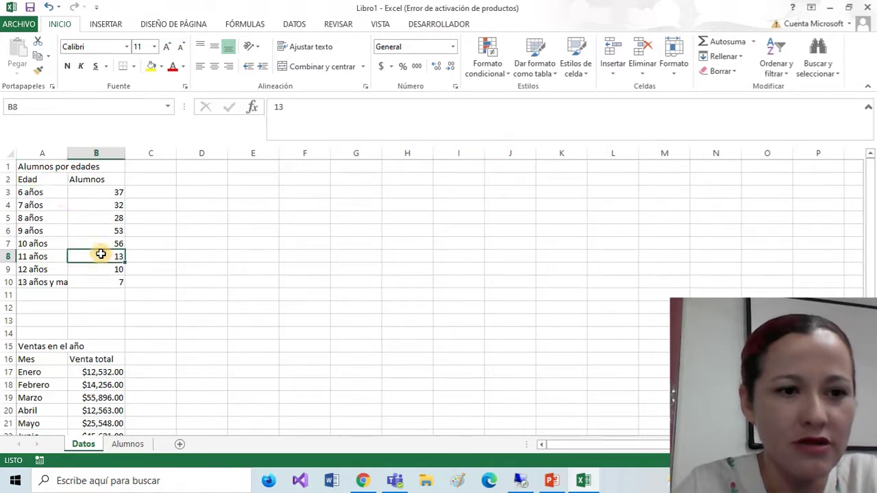
{"action": "left_click", "coordinate": [42, 180]}
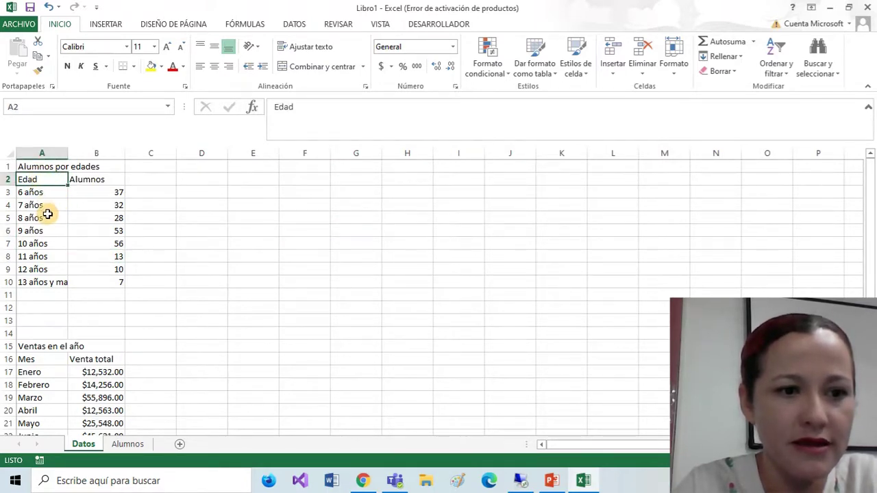
{"action": "left_click", "coordinate": [47, 214]}
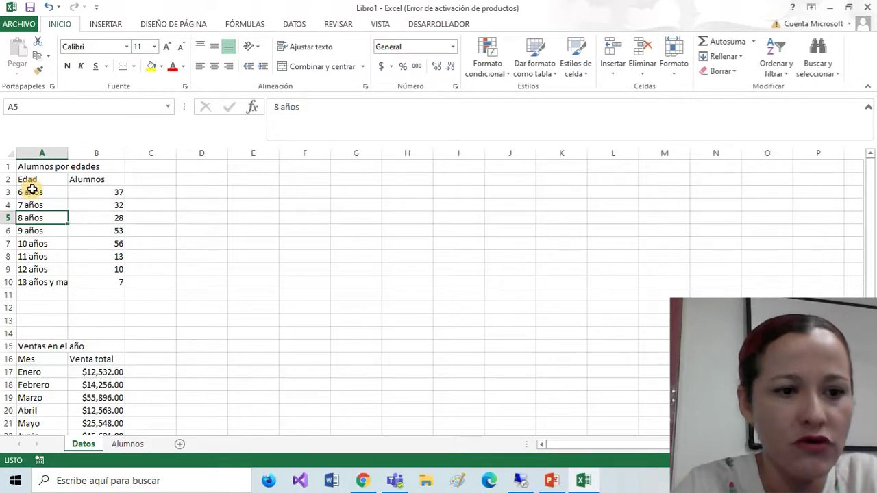
{"action": "left_click", "coordinate": [42, 192]}
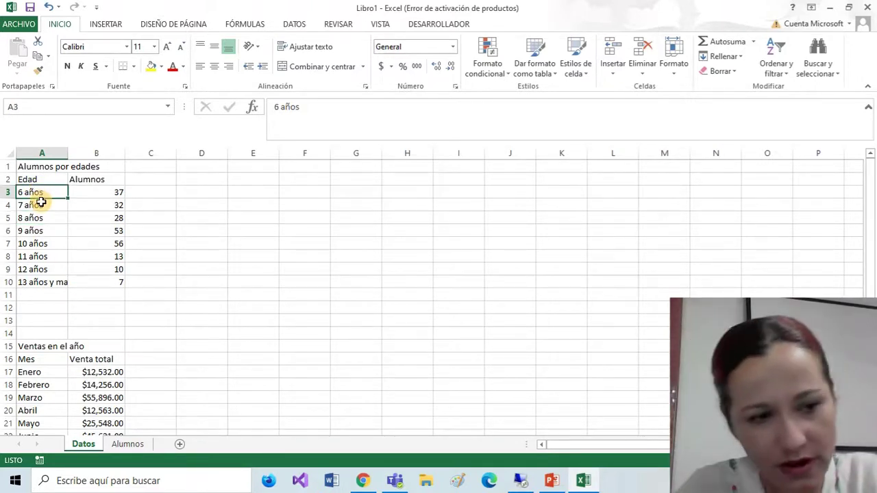
{"action": "left_click", "coordinate": [41, 202]}
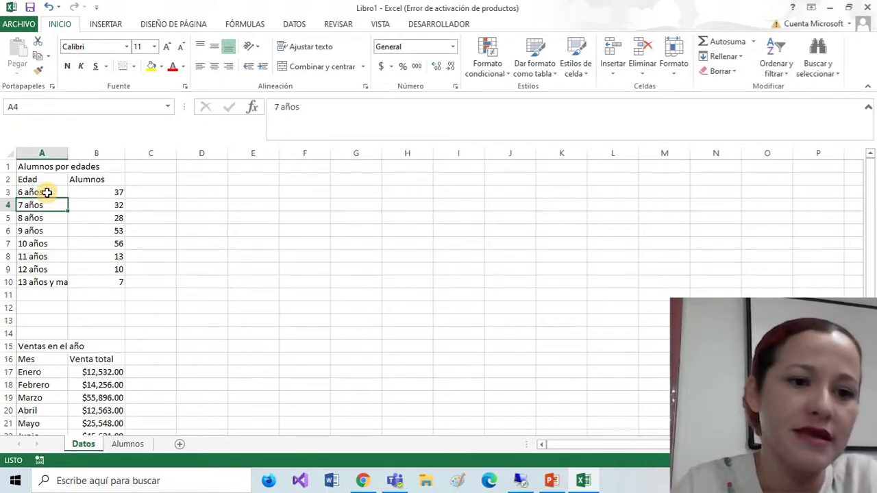
{"action": "left_click", "coordinate": [47, 193]}
{"action": "left_click", "coordinate": [107, 192]}
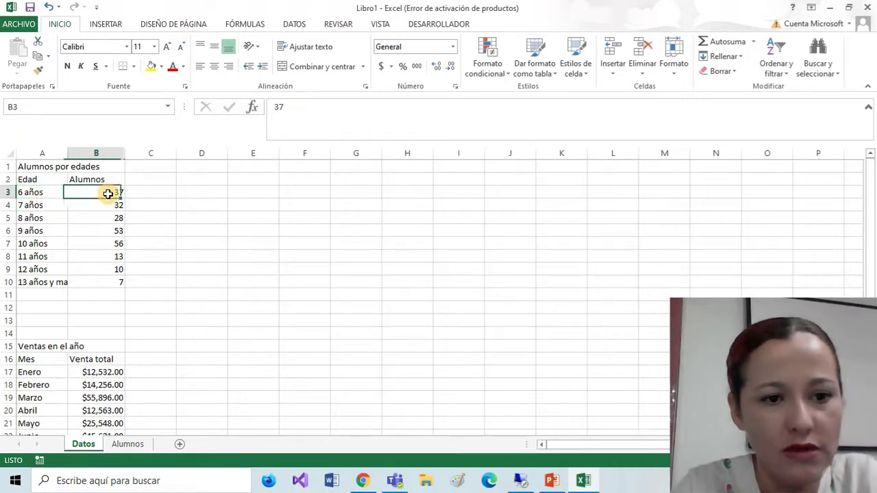
{"action": "left_click", "coordinate": [71, 209]}
{"action": "left_click", "coordinate": [51, 231]}
{"action": "left_click", "coordinate": [47, 245]}
{"action": "left_click", "coordinate": [45, 266]}
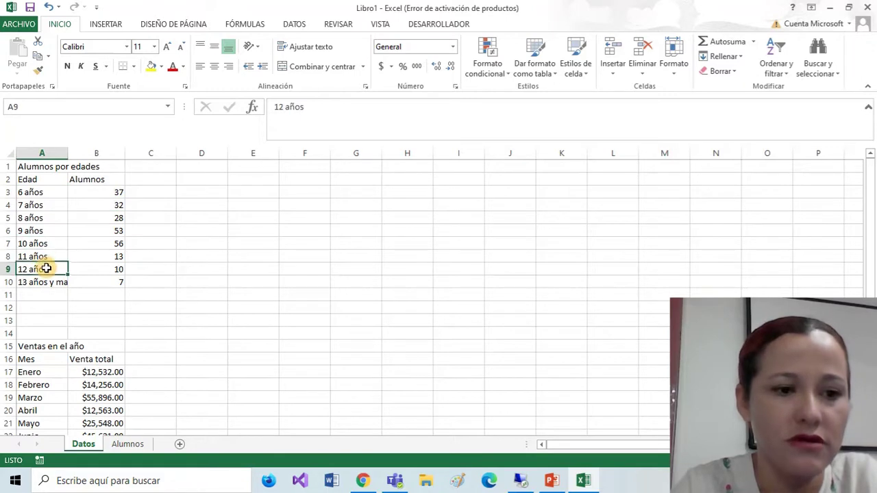
AutoFit column A to its longest entry, including "13 años y mas", and select the Alumnos por edades table, A1:B10.
{"action": "left_click", "coordinate": [38, 283]}
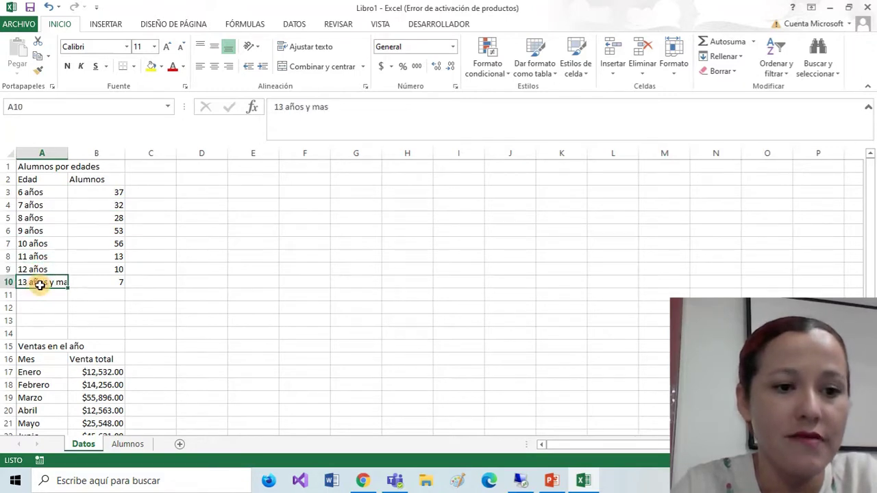
{"action": "double_click", "coordinate": [70, 156]}
{"action": "left_click", "coordinate": [253, 272]}
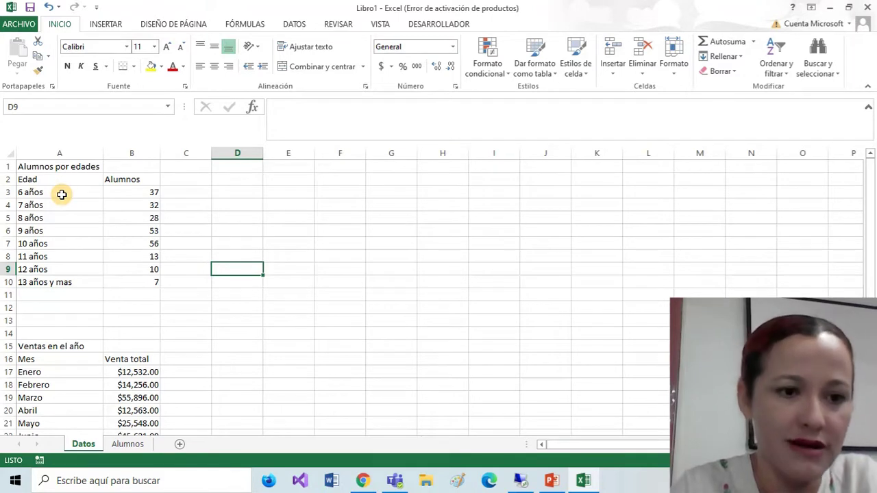
{"action": "left_click", "coordinate": [152, 227]}
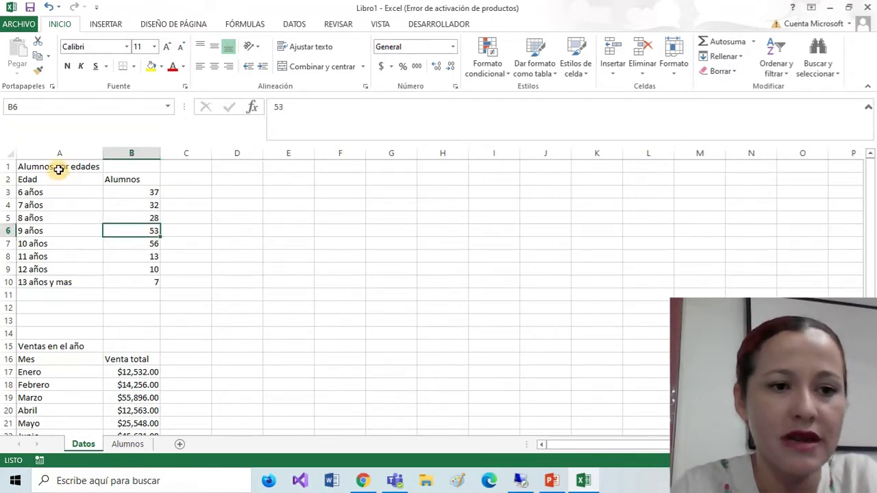
{"action": "left_click_drag", "start_coordinate": [65, 170], "coordinate": [125, 286]}
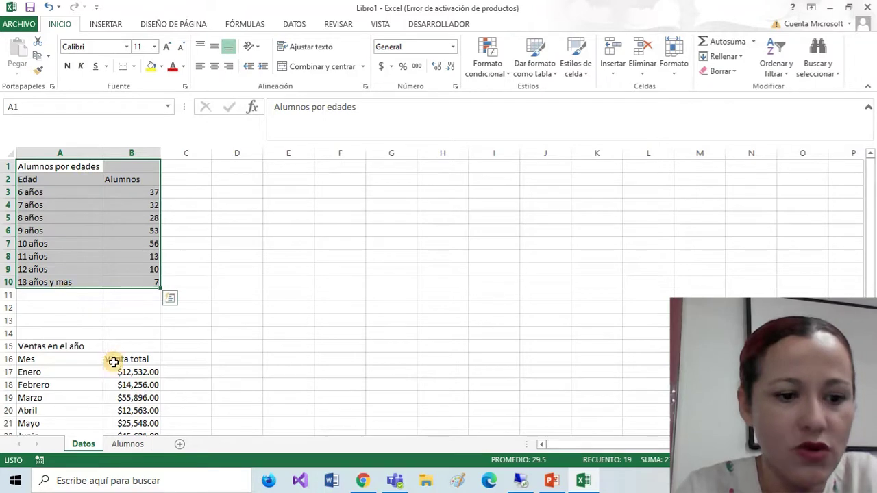
Delete the totals in E12:F13 below the Alumnos por grado y genero table on the Alumnos sheet.
{"action": "left_click", "coordinate": [125, 445]}
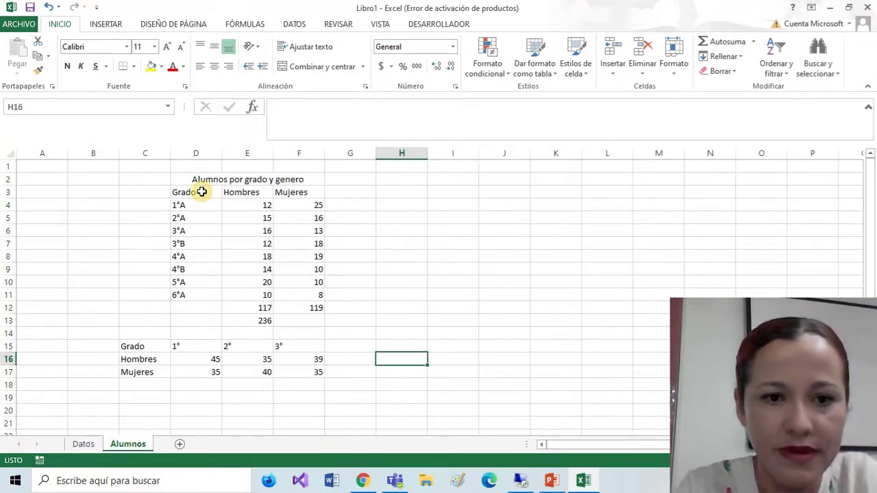
{"action": "left_click_drag", "start_coordinate": [190, 192], "coordinate": [308, 300]}
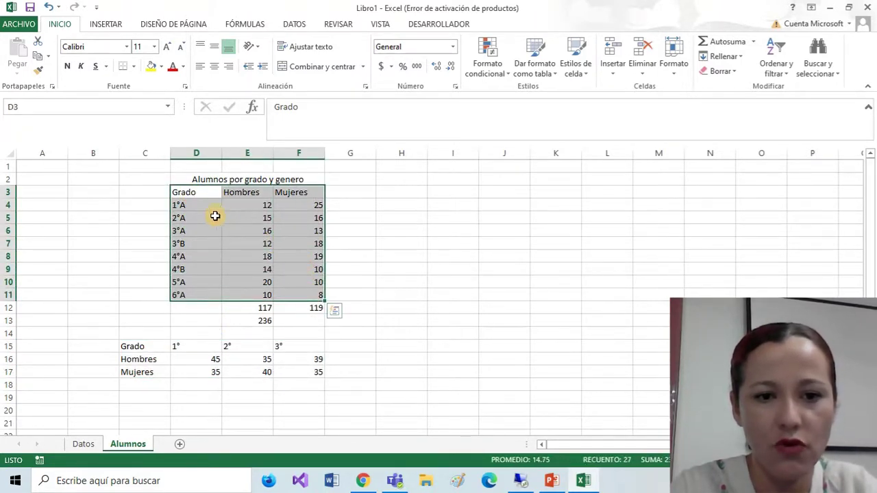
{"action": "left_click_drag", "start_coordinate": [242, 308], "coordinate": [296, 326]}
{"action": "key", "text": "Delete"}
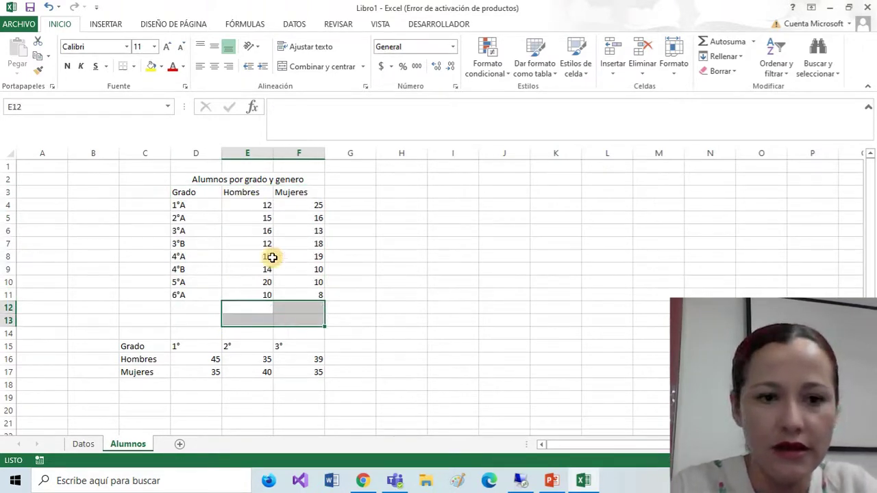
Examine the column layout of the Alumnos por grado y genero table and the row layout of the Grado table starting at C15.
{"action": "left_click_drag", "start_coordinate": [192, 191], "coordinate": [299, 193]}
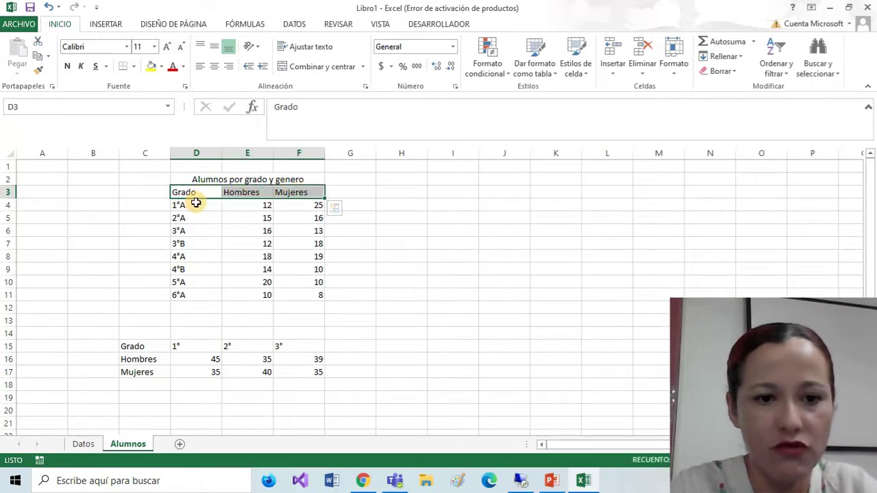
{"action": "left_click_drag", "start_coordinate": [196, 204], "coordinate": [224, 293]}
{"action": "left_click_drag", "start_coordinate": [260, 208], "coordinate": [265, 294]}
{"action": "left_click_drag", "start_coordinate": [312, 208], "coordinate": [293, 258]}
{"action": "left_click", "coordinate": [144, 346]}
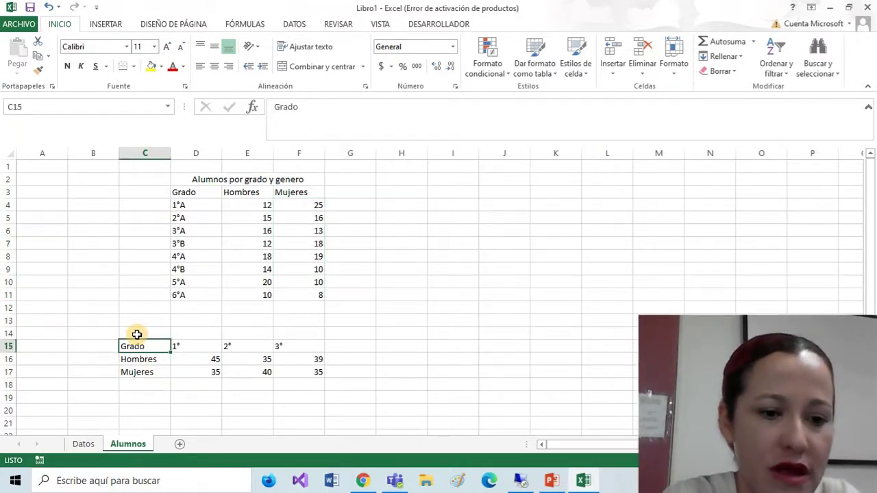
{"action": "left_click", "coordinate": [111, 348]}
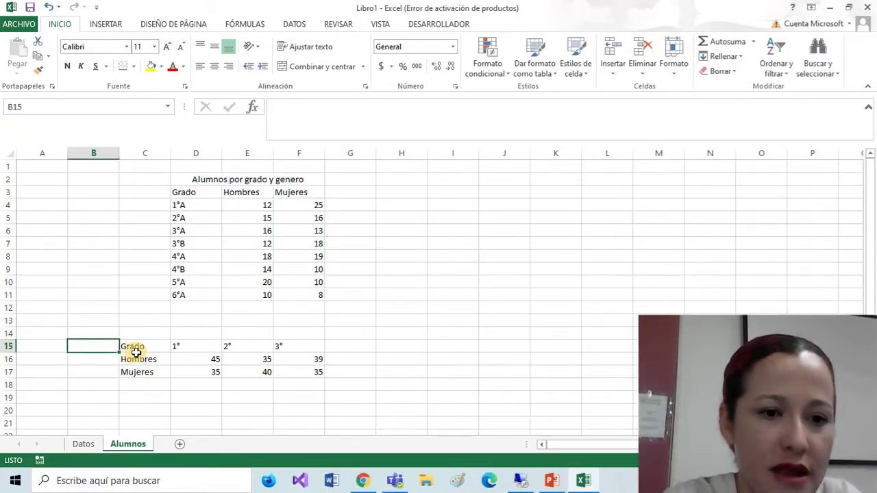
{"action": "left_click", "coordinate": [140, 347]}
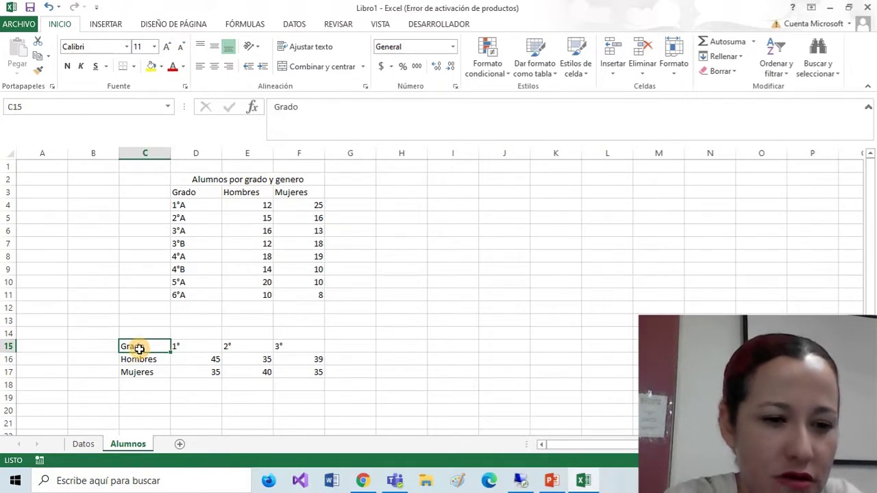
{"action": "left_click_drag", "start_coordinate": [139, 349], "coordinate": [140, 371]}
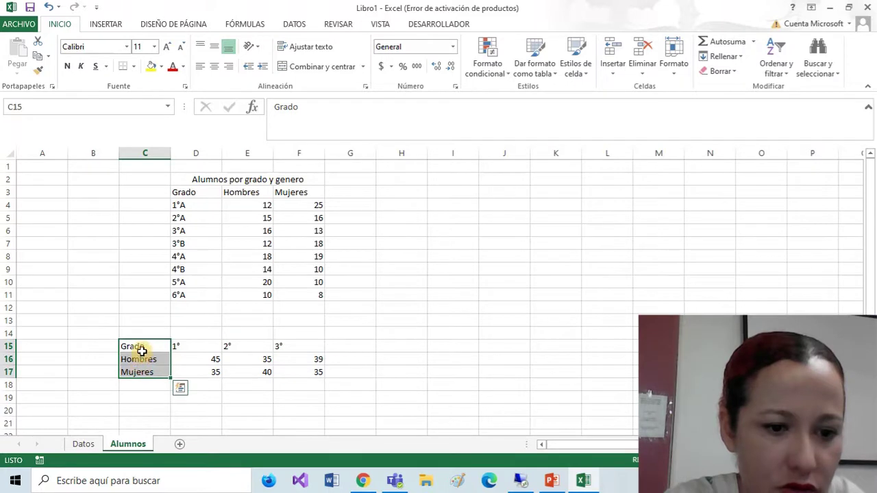
{"action": "left_click", "coordinate": [138, 369]}
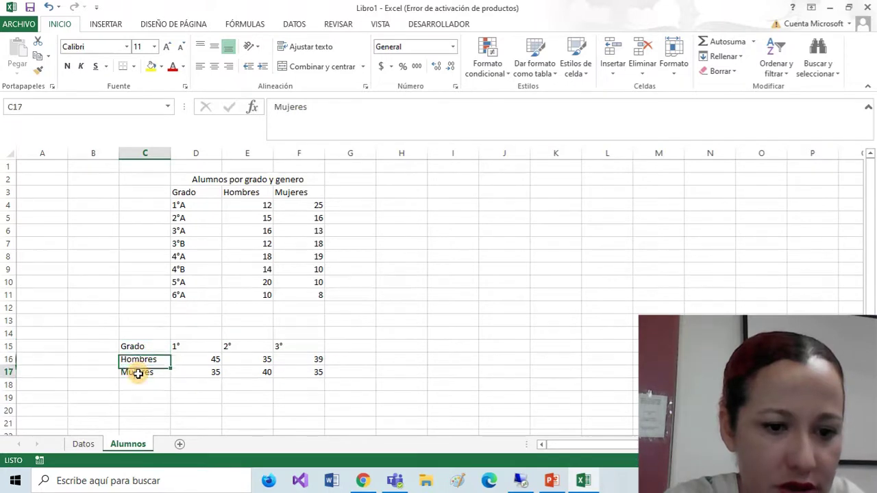
{"action": "left_click", "coordinate": [183, 350]}
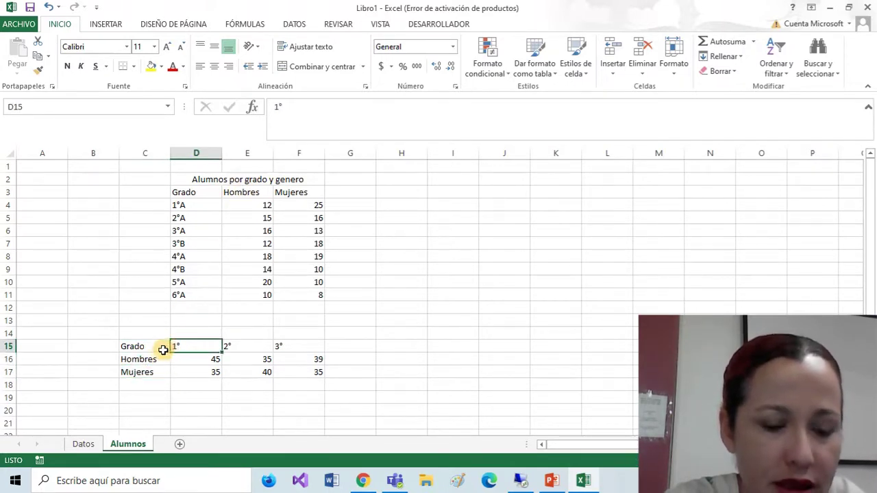
{"action": "left_click_drag", "start_coordinate": [185, 346], "coordinate": [315, 370]}
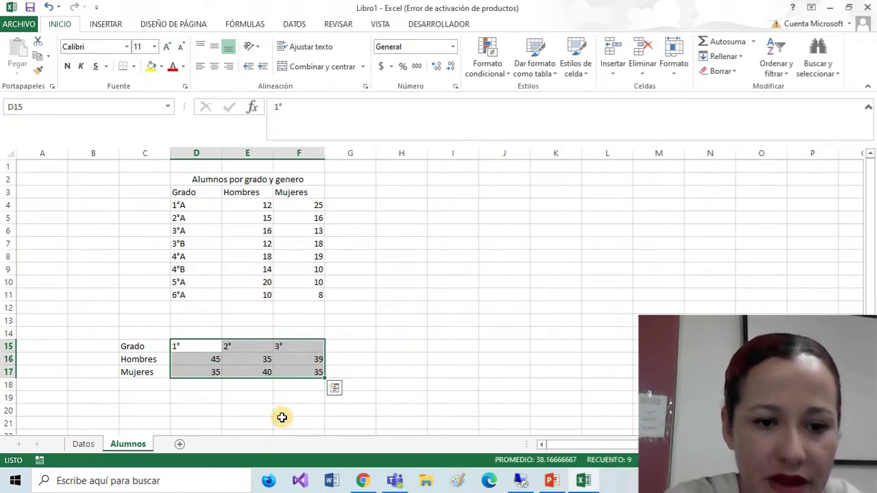
Compare the full ranges of both tables, checking the lower one's row labels C15:C17, grades D15:F15 and values D16:F17.
{"action": "left_click", "coordinate": [213, 267]}
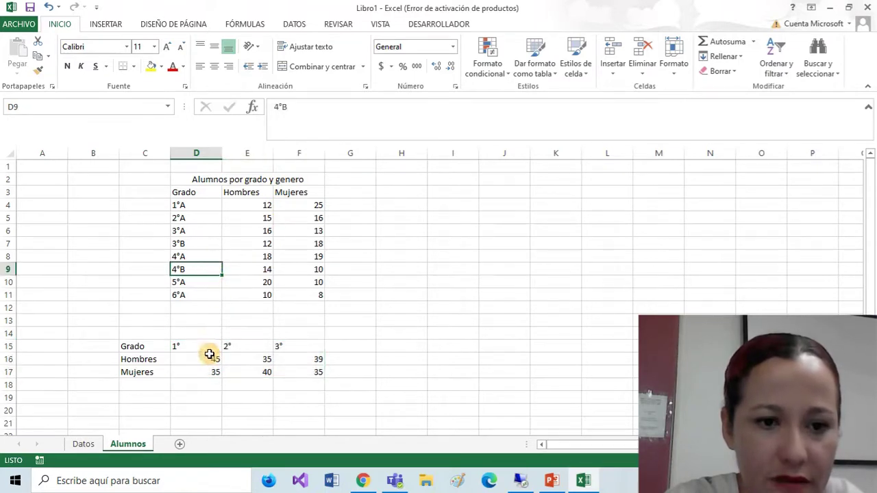
{"action": "left_click_drag", "start_coordinate": [182, 176], "coordinate": [319, 296]}
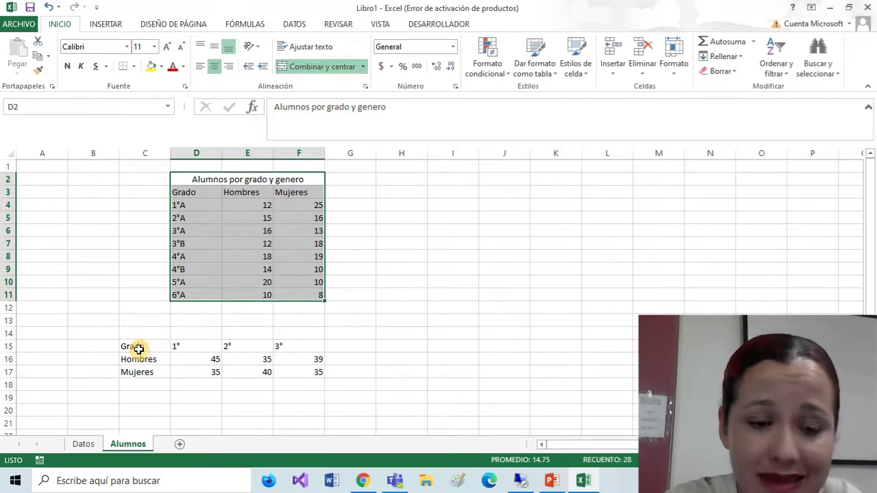
{"action": "left_click_drag", "start_coordinate": [139, 349], "coordinate": [291, 371]}
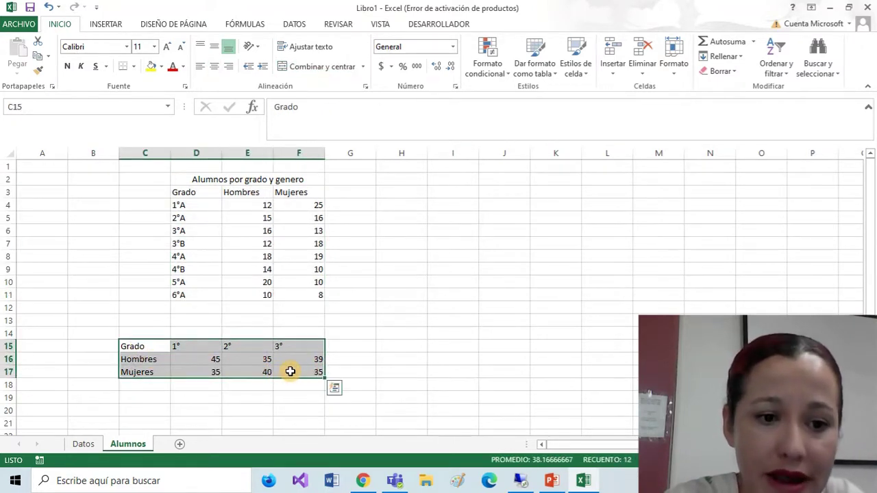
{"action": "left_click", "coordinate": [156, 350]}
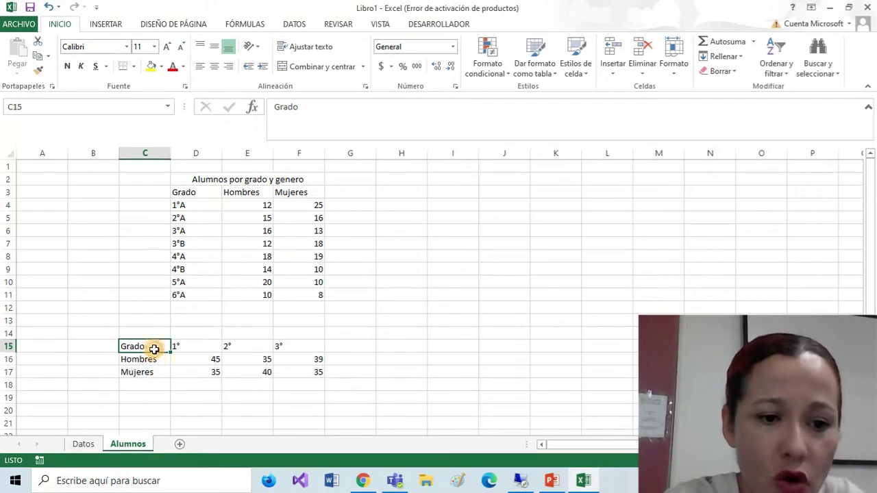
{"action": "left_click_drag", "start_coordinate": [155, 350], "coordinate": [155, 372]}
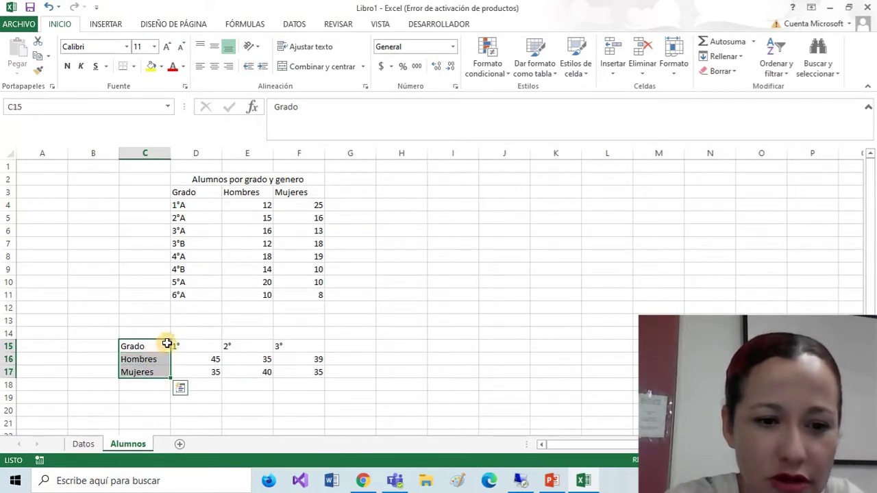
{"action": "left_click", "coordinate": [203, 374]}
{"action": "left_click", "coordinate": [176, 349]}
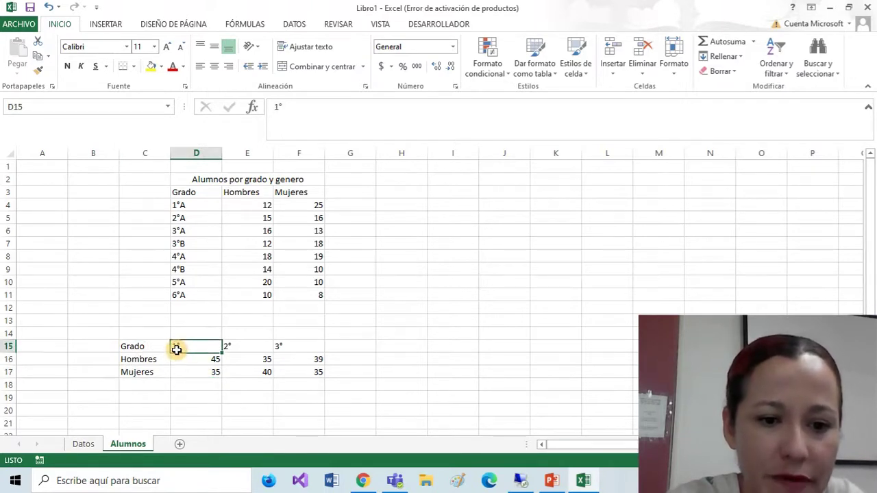
{"action": "left_click_drag", "start_coordinate": [177, 349], "coordinate": [301, 347]}
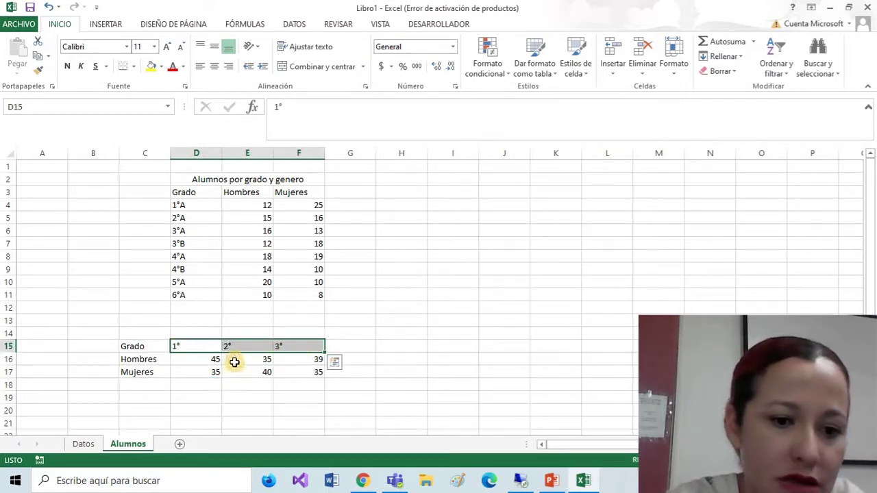
{"action": "left_click_drag", "start_coordinate": [217, 362], "coordinate": [320, 373]}
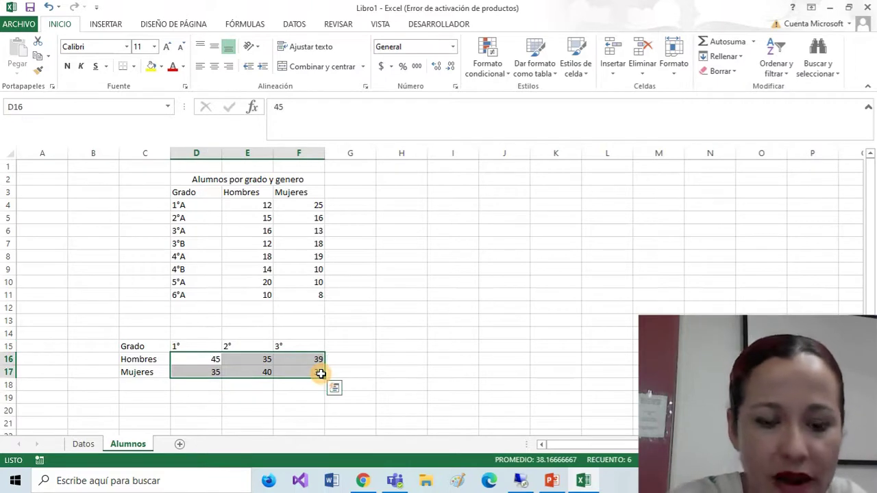
{"action": "left_click", "coordinate": [402, 309]}
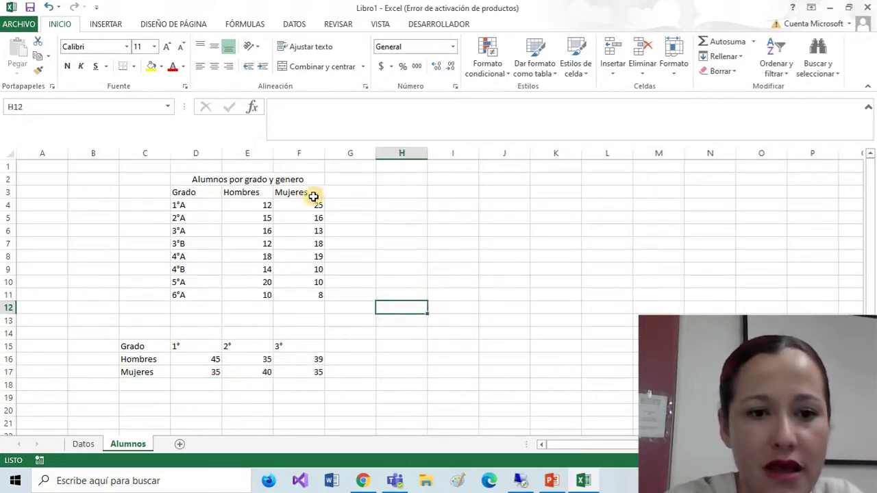
{"action": "left_click", "coordinate": [232, 203]}
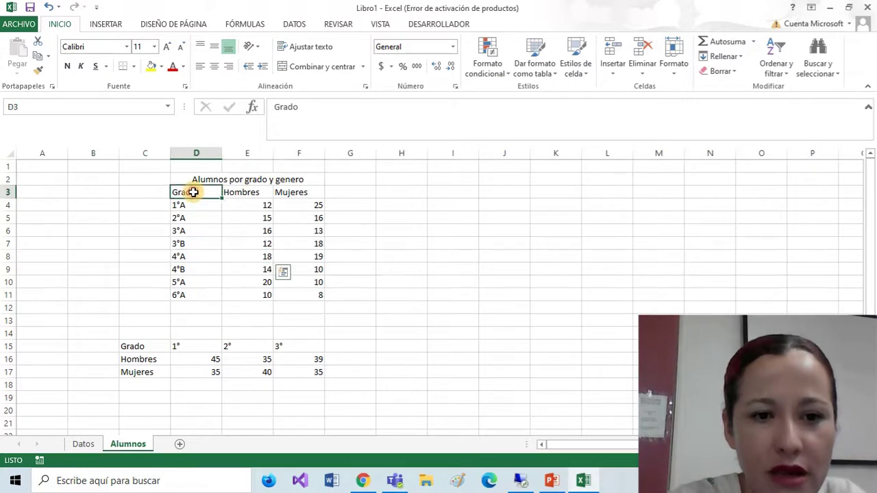
Examine the chart types that can be inserted for the Alumnos por grado y genero table, D3:F11.
{"action": "left_click_drag", "start_coordinate": [194, 192], "coordinate": [304, 296]}
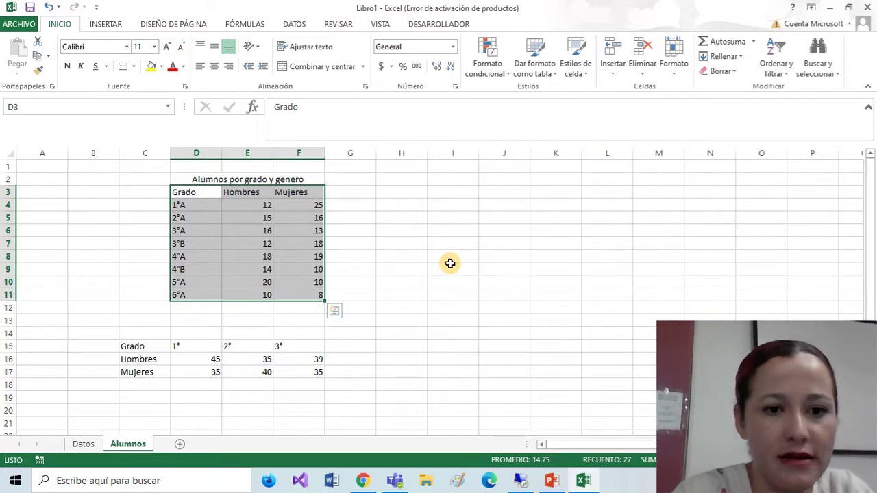
{"action": "left_click", "coordinate": [99, 24]}
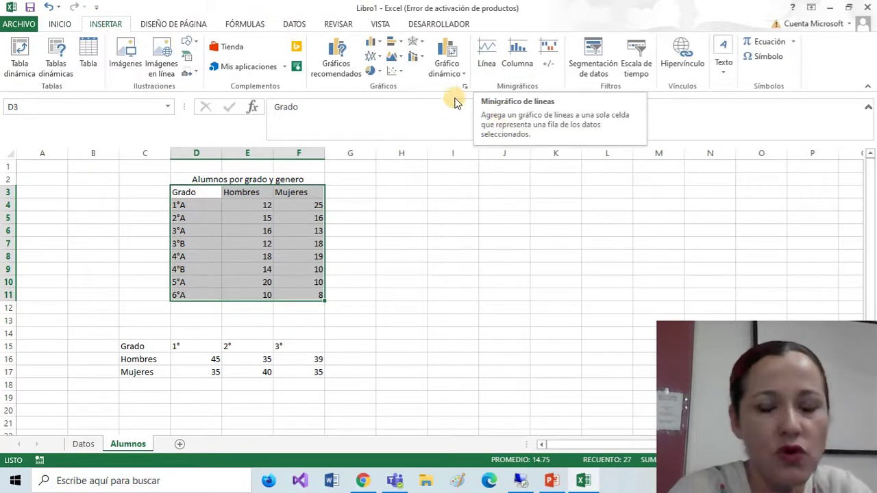
{"action": "left_click", "coordinate": [473, 305]}
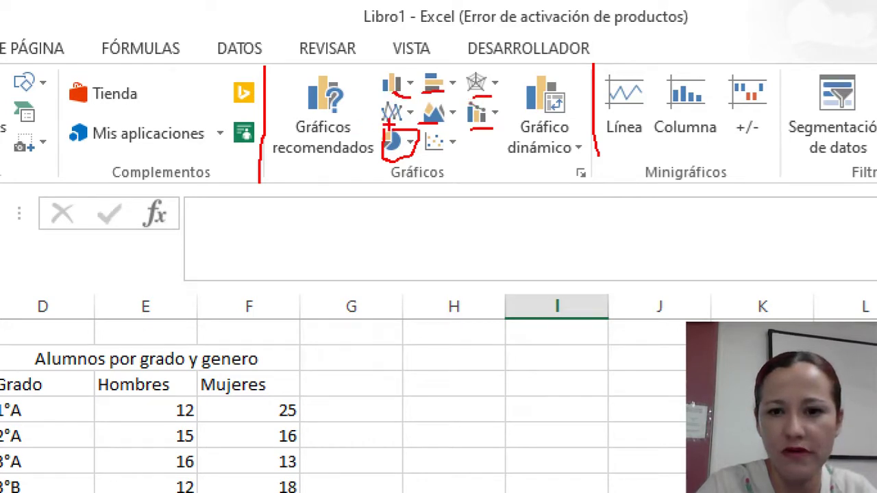
{"action": "mouse_move", "coordinate": [544, 62]}
{"action": "left_mouse_down"}
{"action": "mouse_move", "coordinate": [511, 183]}
{"action": "mouse_move", "coordinate": [583, 175]}
{"action": "left_mouse_up"}
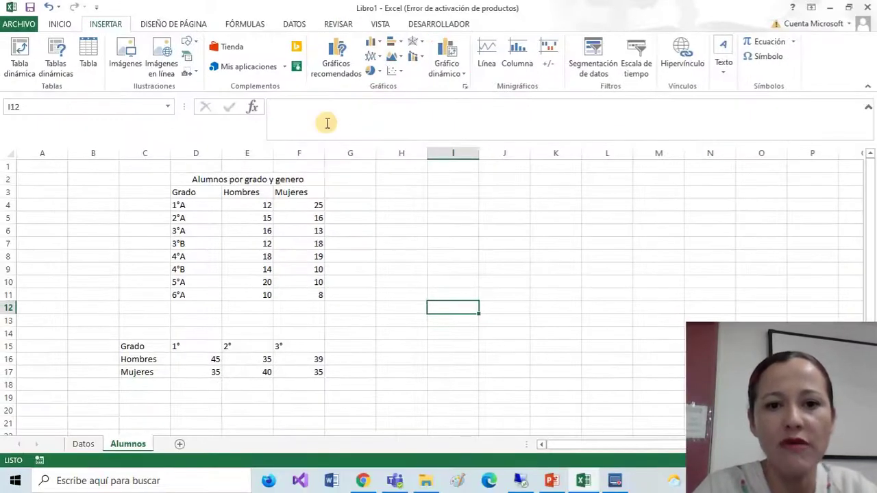
Select the table range D3:F11 and open the recommended charts for it.
{"action": "left_click_drag", "start_coordinate": [181, 193], "coordinate": [307, 293]}
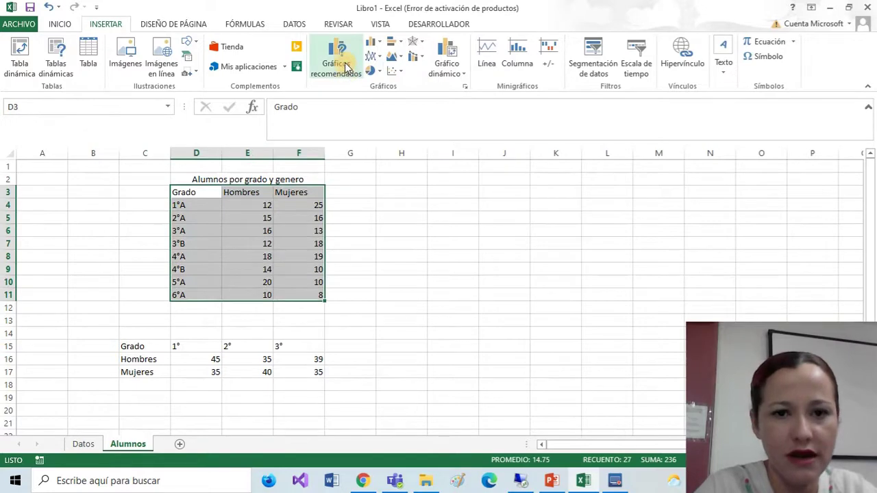
{"action": "left_click", "coordinate": [345, 62]}
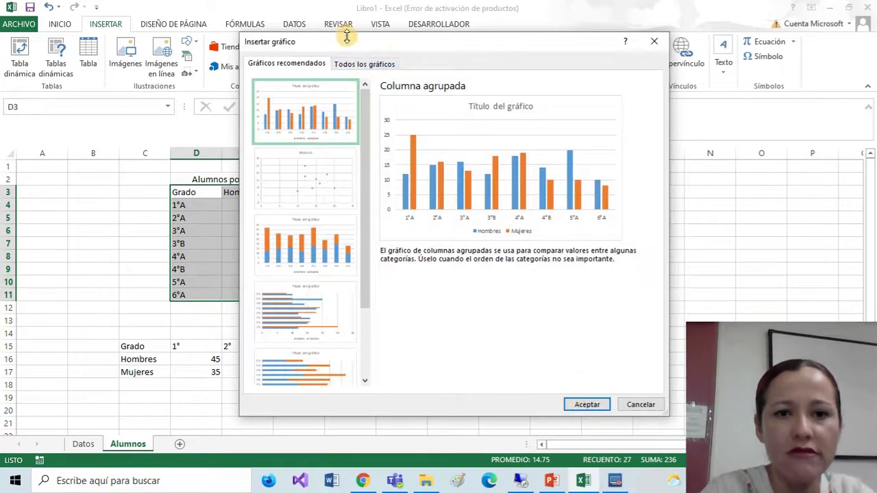
{"action": "left_click_drag", "start_coordinate": [343, 41], "coordinate": [316, 24]}
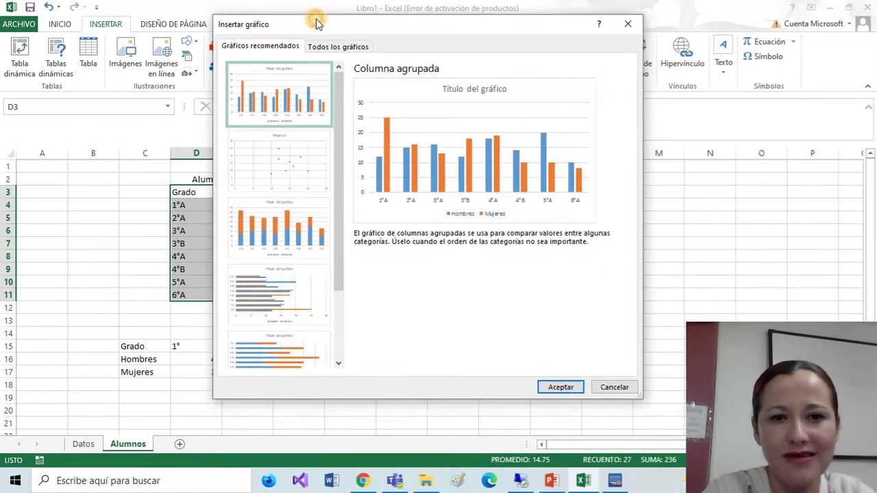
Browse the full list of chart types, previewing Línea, Circular, Barra, Área, X Y (Dispersión), Cotizaciones and Superficie.
{"action": "left_click", "coordinate": [336, 48]}
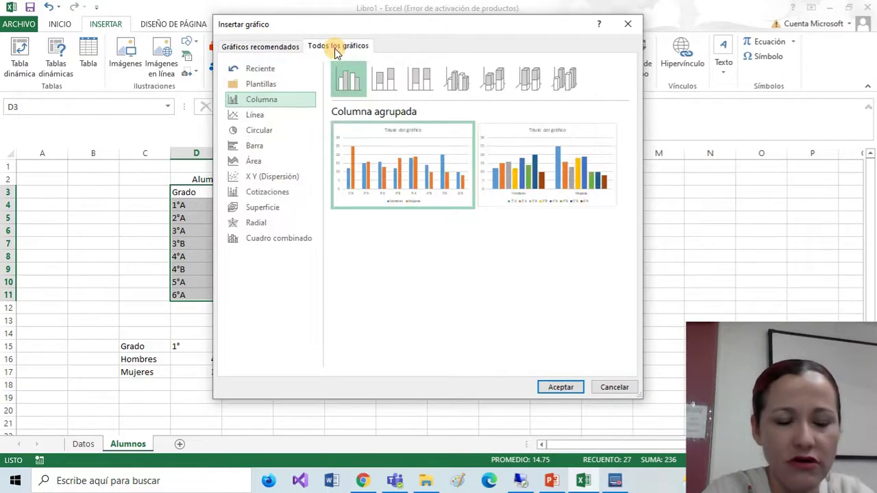
{"action": "left_click", "coordinate": [268, 117]}
{"action": "left_click", "coordinate": [267, 129]}
{"action": "left_click", "coordinate": [264, 144]}
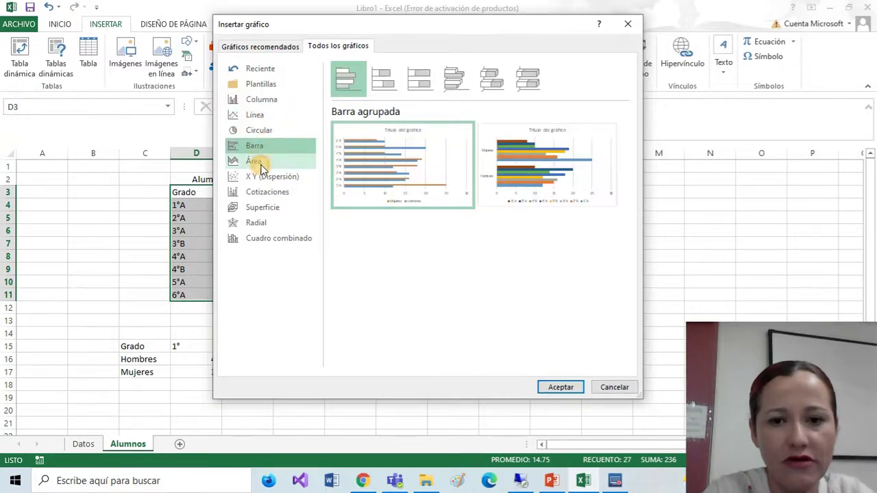
{"action": "left_click", "coordinate": [260, 162]}
{"action": "left_click", "coordinate": [260, 178]}
{"action": "left_click", "coordinate": [259, 193]}
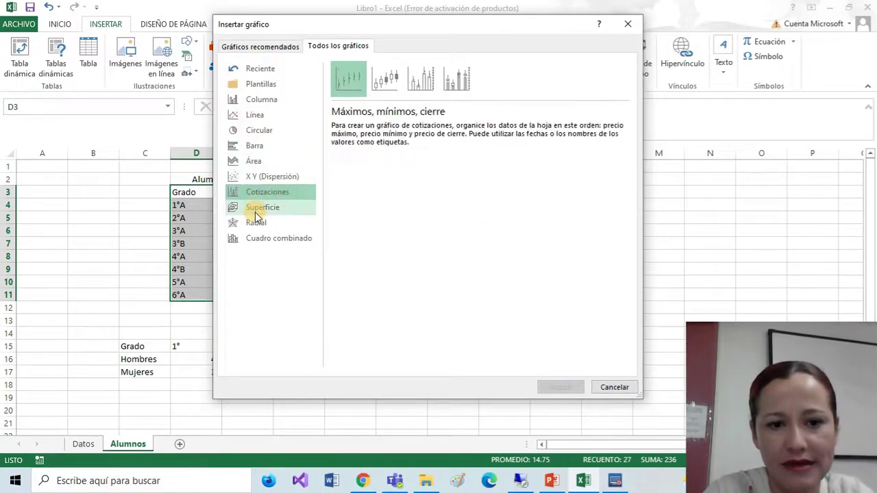
{"action": "left_click", "coordinate": [257, 206]}
{"action": "left_click", "coordinate": [277, 116]}
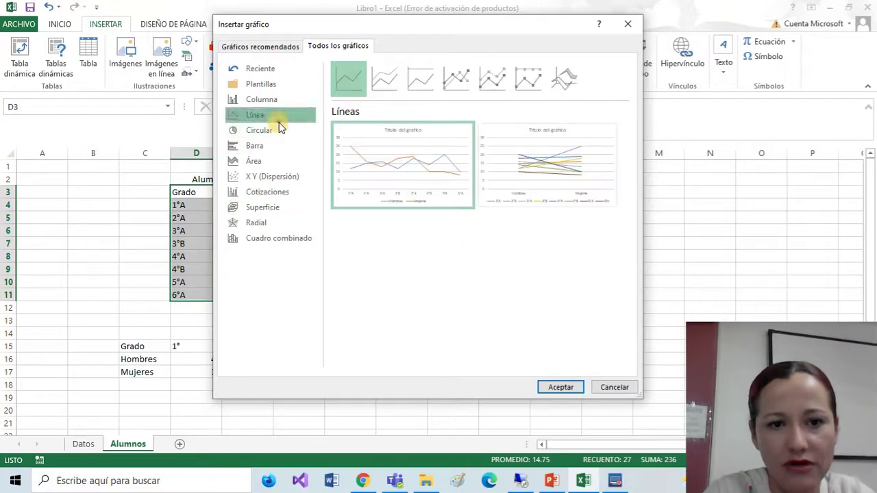
{"action": "mouse_move", "coordinate": [407, 167]}
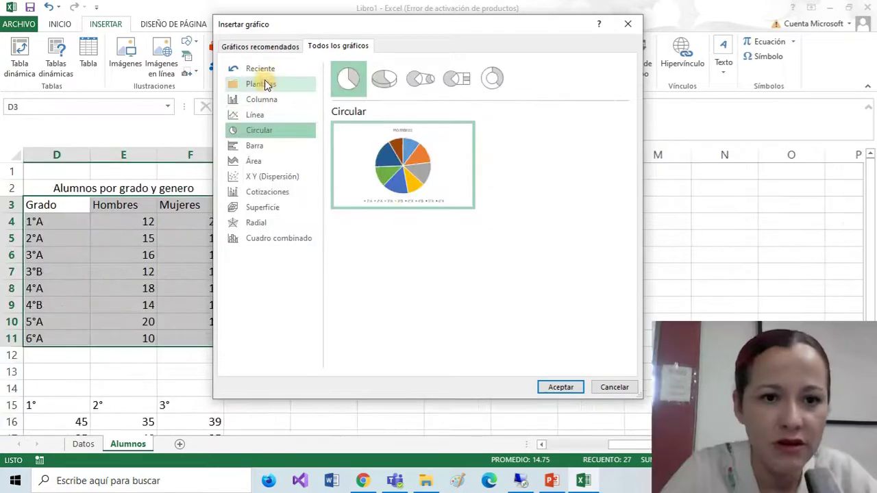
Preview the recommended charts in turn, from Columna agrupada and Dispersión through Barra agrupada and Barra apilada to Columna 100% apilada.
{"action": "left_click", "coordinate": [267, 45]}
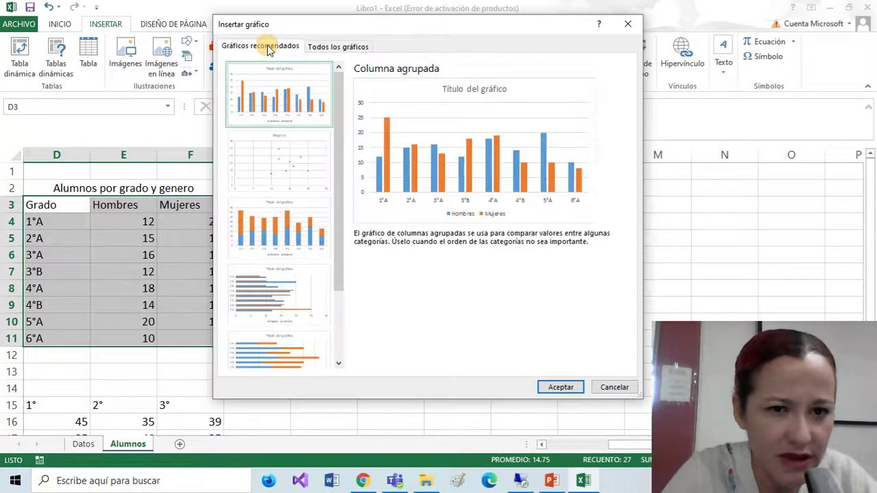
{"action": "left_click", "coordinate": [263, 190]}
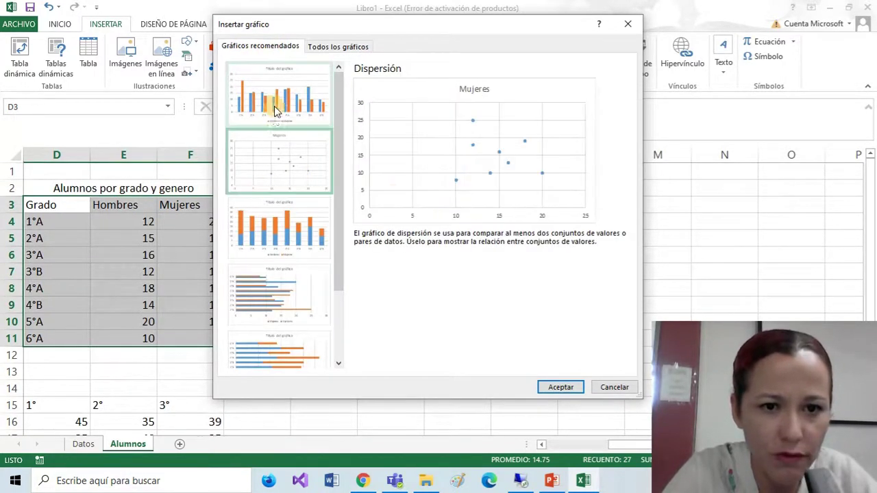
{"action": "left_click", "coordinate": [273, 107]}
{"action": "left_click", "coordinate": [273, 168]}
{"action": "left_click", "coordinate": [263, 225]}
{"action": "left_click", "coordinate": [262, 281]}
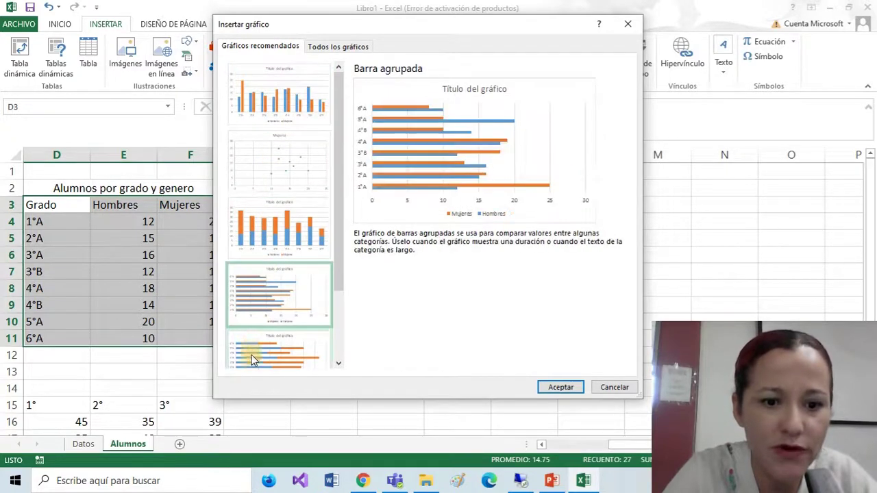
{"action": "left_click", "coordinate": [253, 356]}
{"action": "left_click_drag", "start_coordinate": [335, 158], "coordinate": [335, 225]}
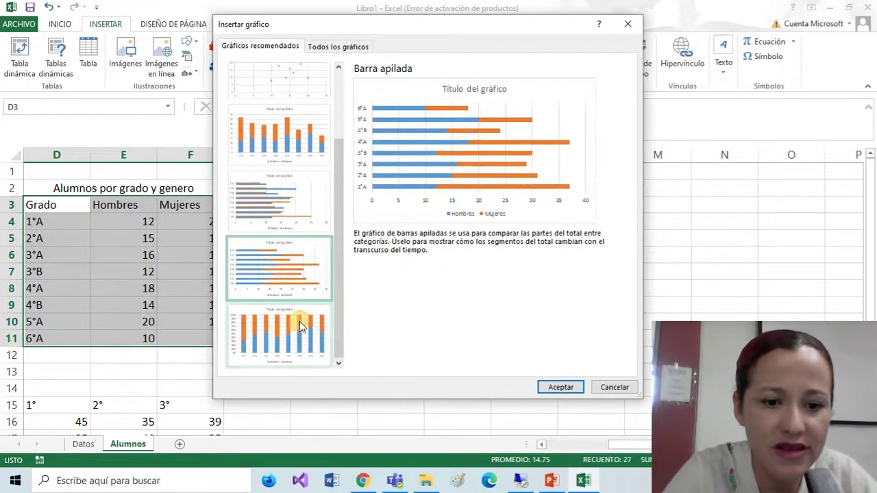
{"action": "left_click", "coordinate": [281, 348]}
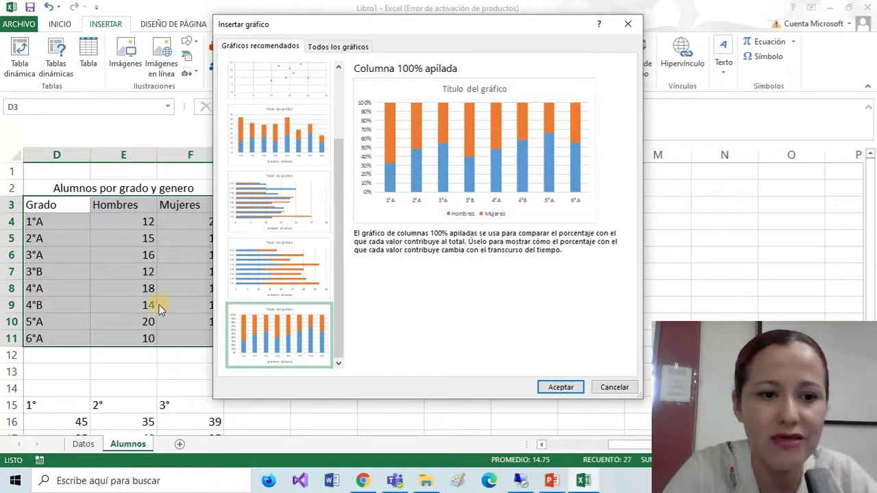
Compare the Barra and Columna categories among all chart types, enlarging the grouped chart previews.
{"action": "left_click", "coordinate": [335, 48]}
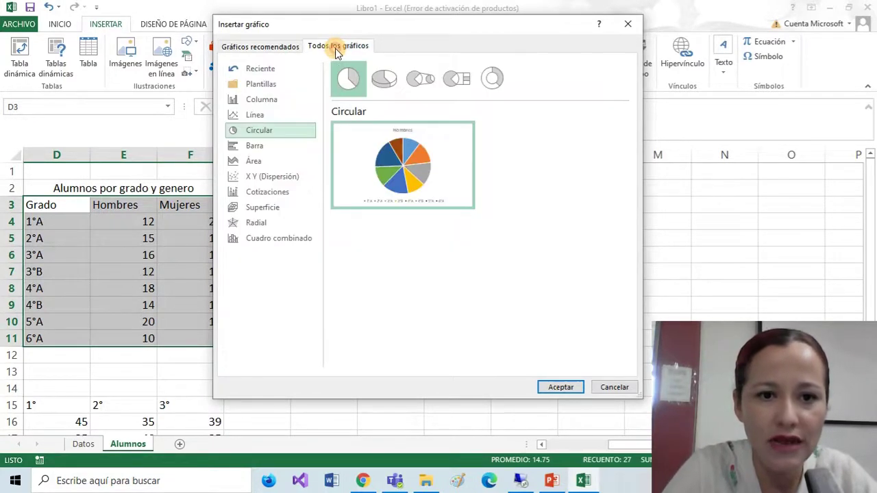
{"action": "left_click", "coordinate": [267, 100]}
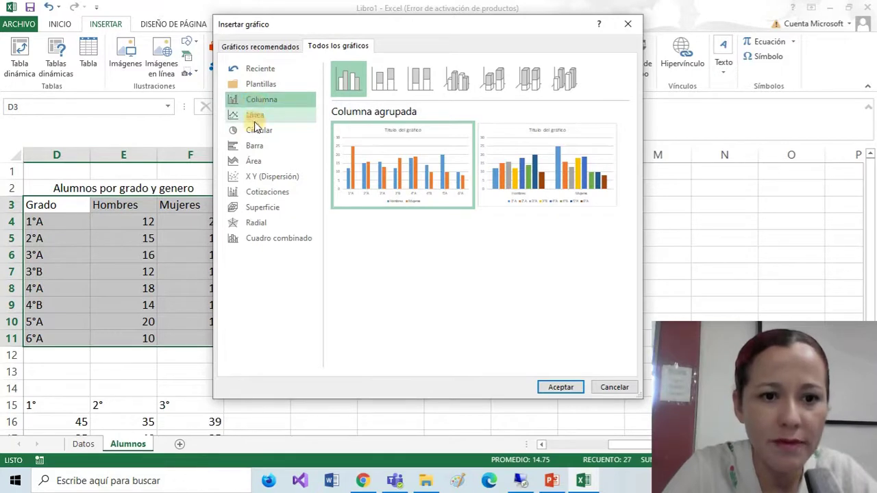
{"action": "left_click", "coordinate": [252, 146]}
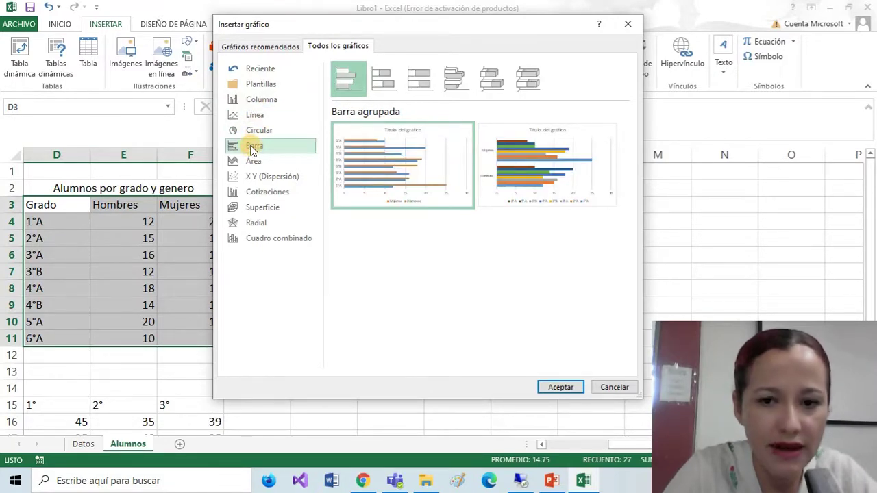
{"action": "mouse_move", "coordinate": [372, 156]}
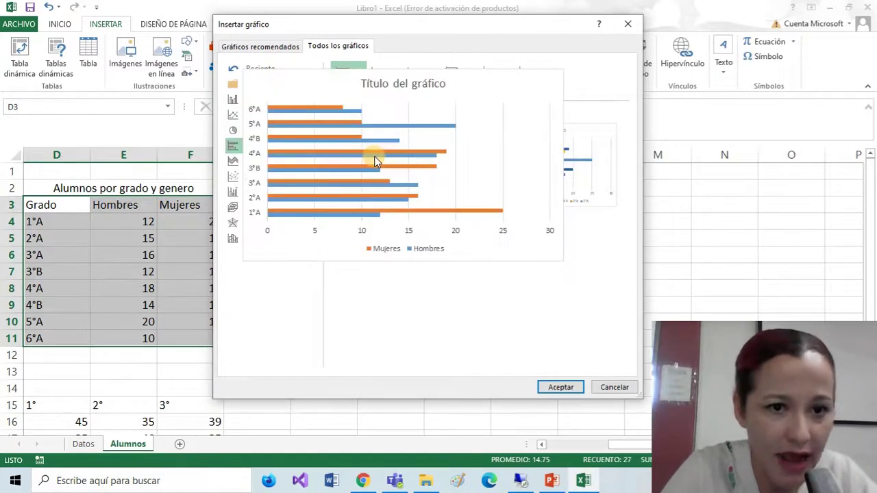
{"action": "left_click", "coordinate": [248, 100]}
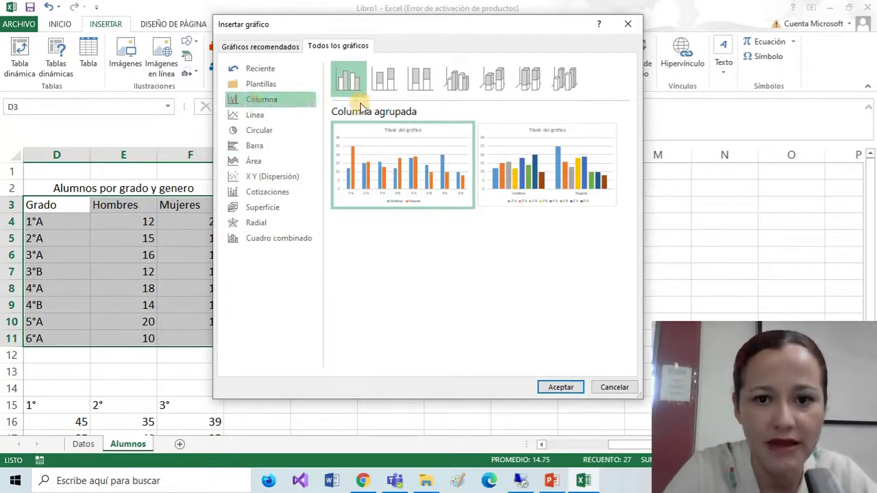
{"action": "mouse_move", "coordinate": [357, 135]}
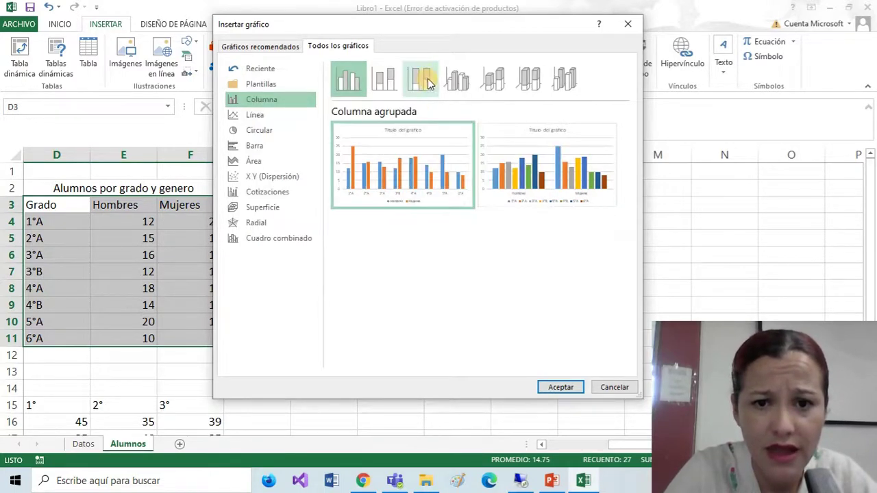
Compare the Columna 100% apilada, Columna apilada and Columna agrupada subtypes using their enlarged previews.
{"action": "left_click", "coordinate": [426, 78]}
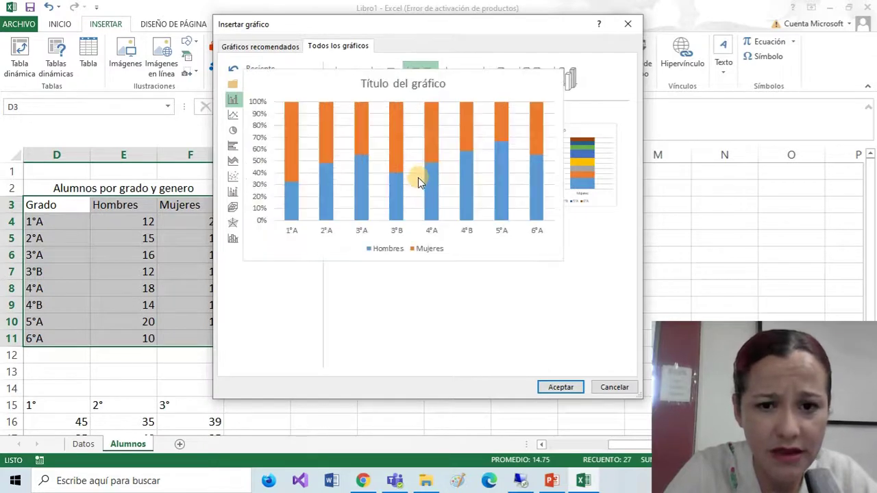
{"action": "left_click", "coordinate": [348, 83]}
{"action": "mouse_move", "coordinate": [367, 182]}
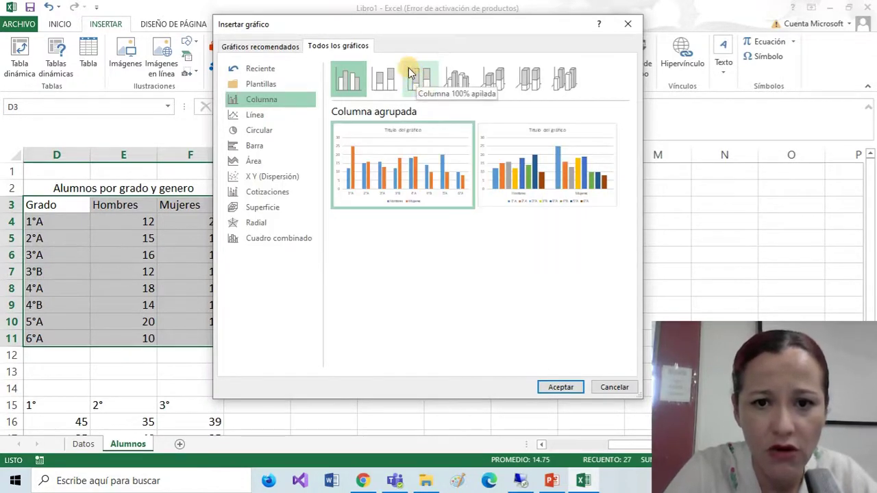
{"action": "left_click", "coordinate": [391, 74]}
{"action": "mouse_move", "coordinate": [391, 147]}
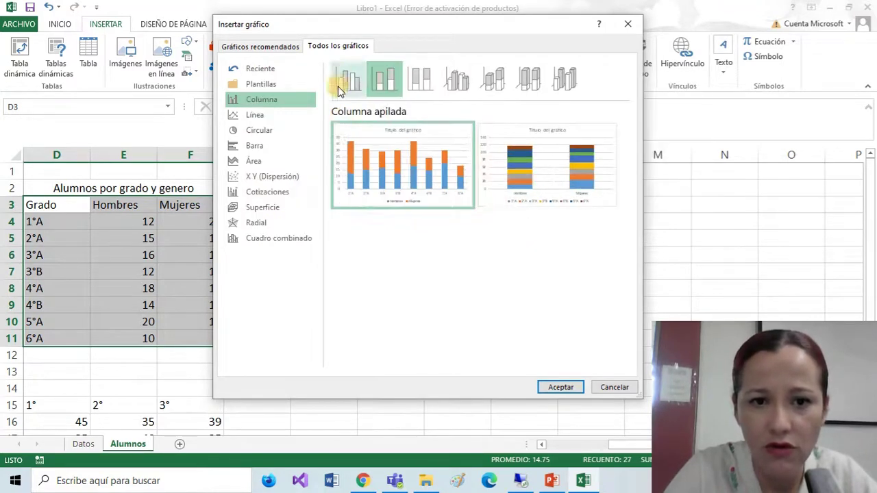
{"action": "left_click", "coordinate": [338, 87]}
{"action": "mouse_move", "coordinate": [519, 165]}
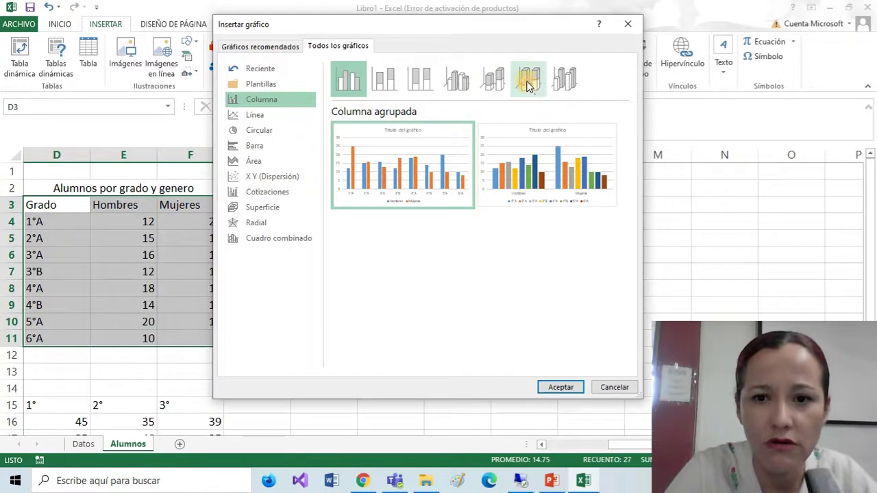
Insert a Columna agrupada 3D chart of D3:F11 and move it slightly upward beside the table.
{"action": "left_click", "coordinate": [461, 82]}
{"action": "mouse_move", "coordinate": [434, 187]}
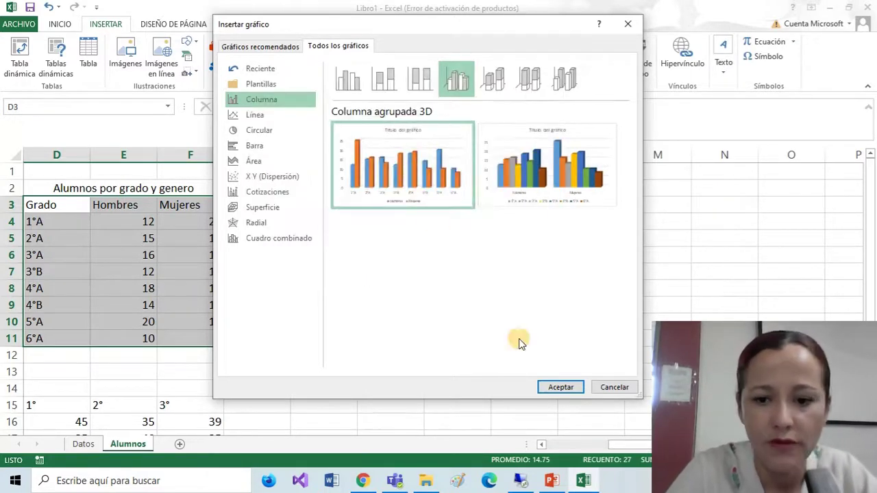
{"action": "left_click", "coordinate": [563, 388]}
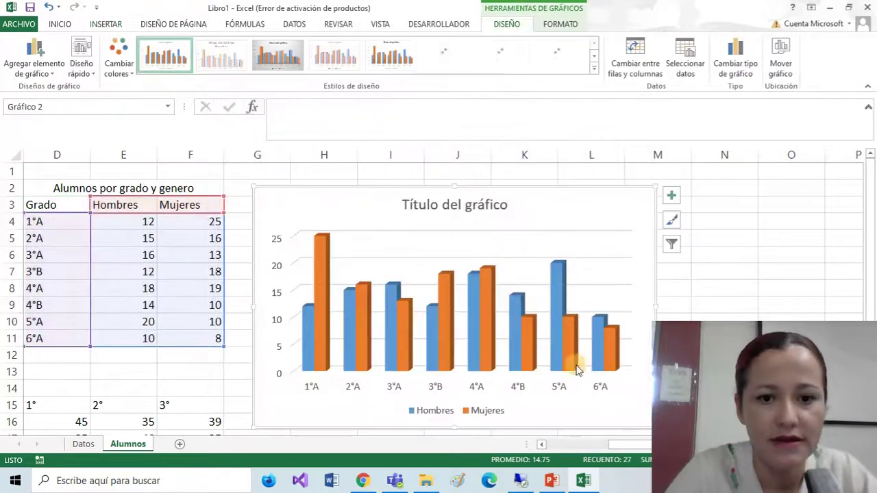
{"action": "scroll", "coordinate": [480, 282], "scroll_direction": "down", "scroll_amount": 1}
{"action": "scroll", "coordinate": [479, 281], "scroll_direction": "up", "scroll_amount": 1}
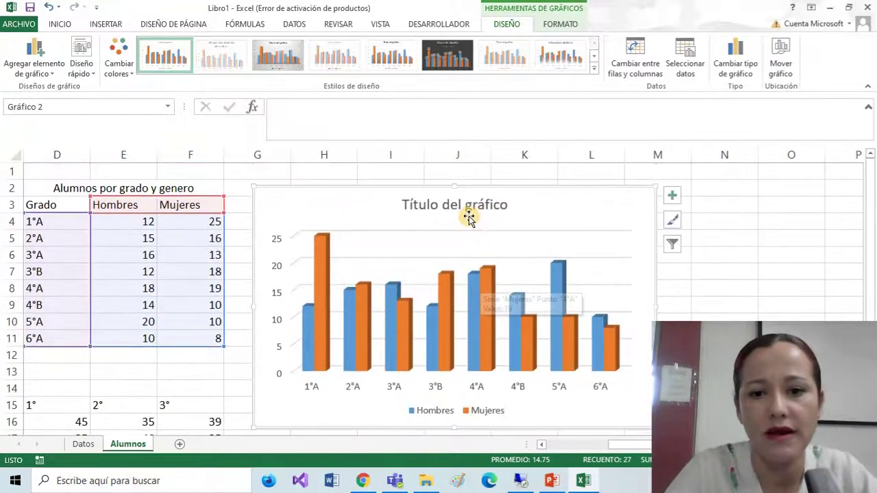
{"action": "left_click_drag", "start_coordinate": [516, 197], "coordinate": [521, 177]}
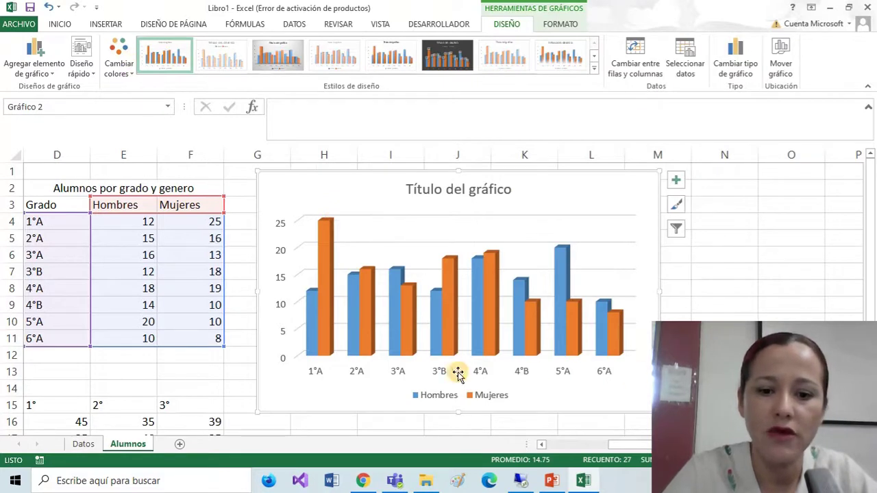
Examine the design and format tools offered for the 3D column chart, comparing the chart selected and deselected.
{"action": "left_click", "coordinate": [552, 27]}
{"action": "left_click", "coordinate": [507, 26]}
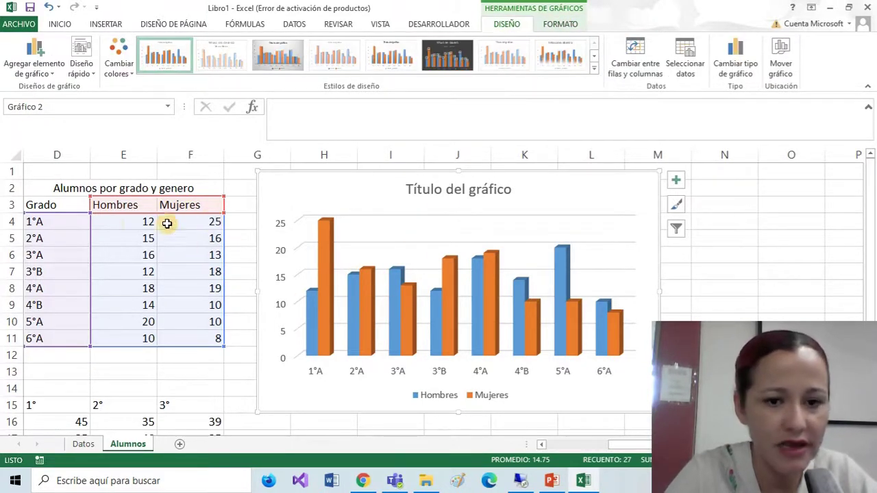
{"action": "left_click", "coordinate": [782, 217]}
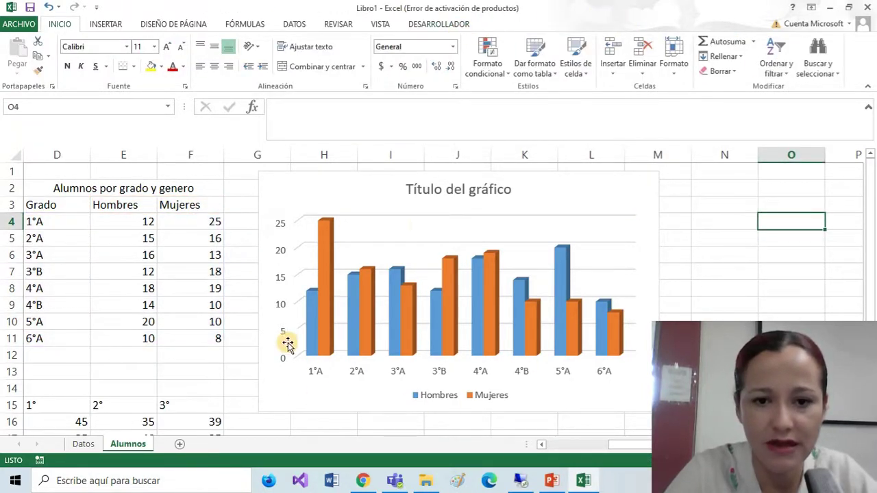
{"action": "left_click", "coordinate": [363, 192]}
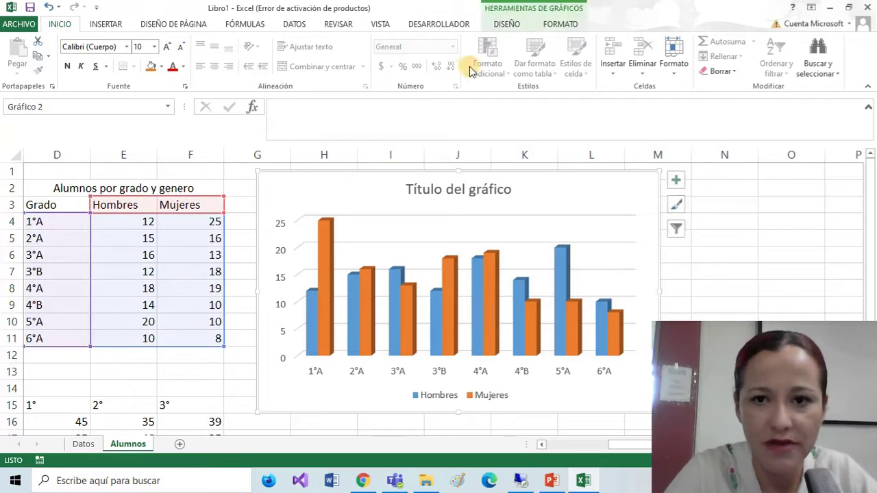
{"action": "left_click", "coordinate": [561, 24]}
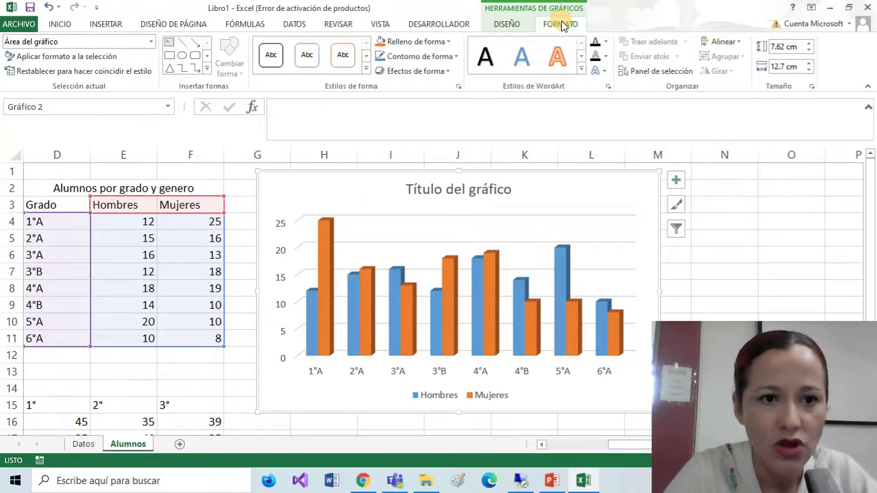
Apply a light gold shape style to the chart area, and replace its fill with custom pink, RGB 231, 171, 201.
{"action": "left_click", "coordinate": [366, 70]}
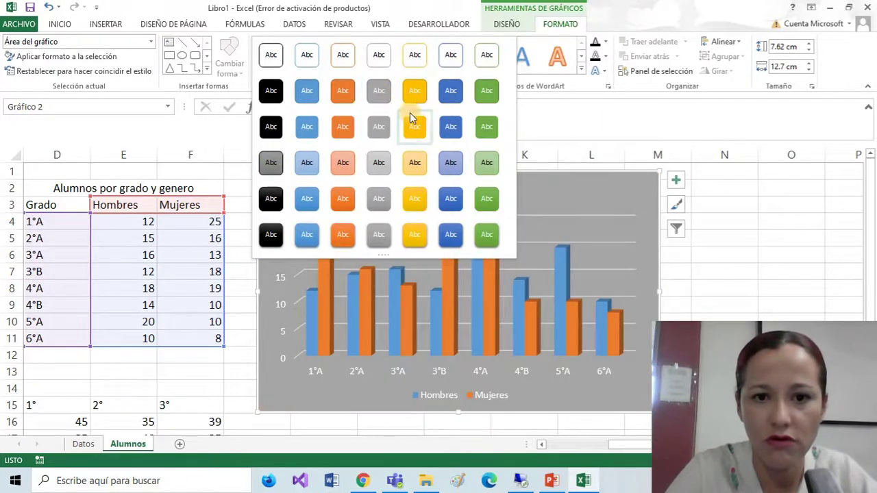
{"action": "left_click", "coordinate": [417, 171]}
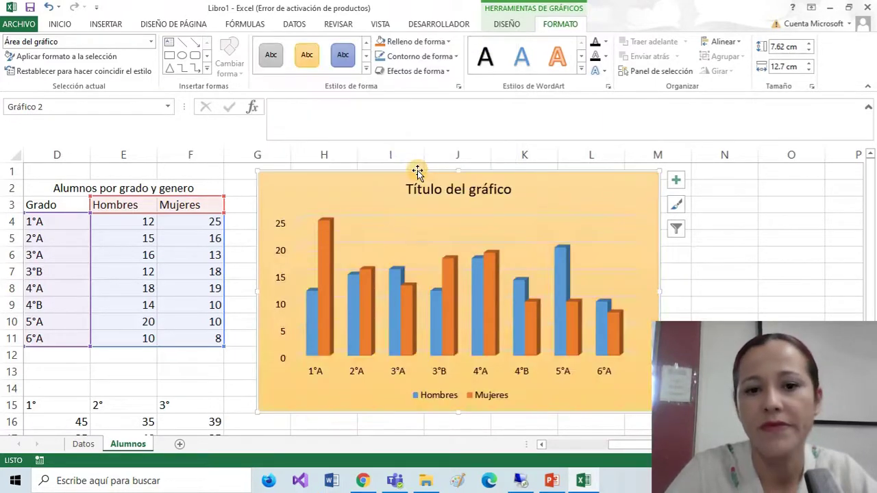
{"action": "left_click", "coordinate": [442, 41]}
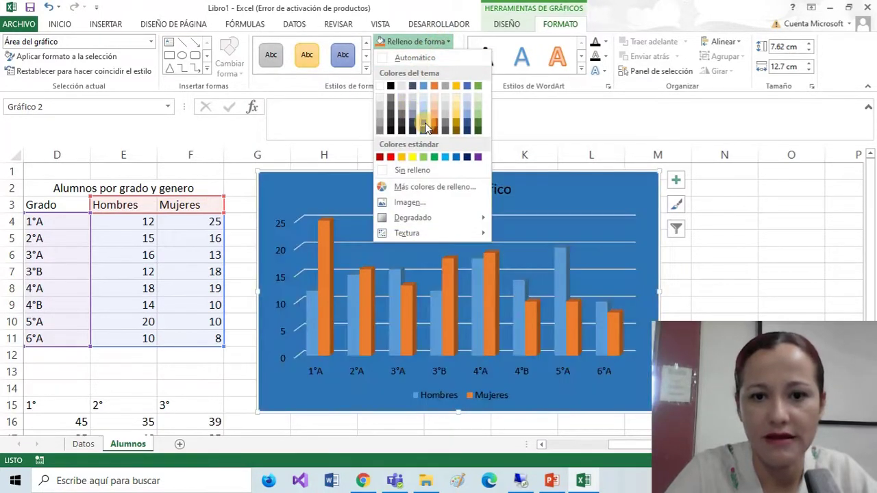
{"action": "left_click", "coordinate": [428, 188]}
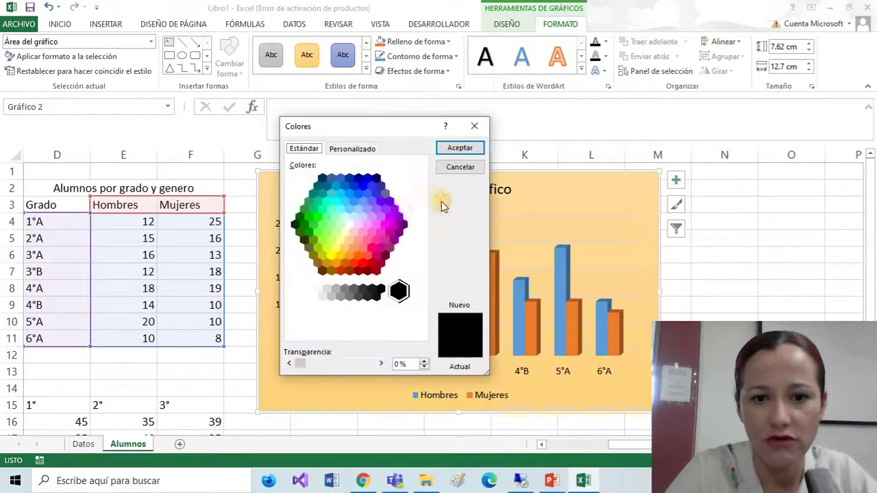
{"action": "left_click", "coordinate": [355, 149]}
{"action": "left_click", "coordinate": [392, 212]}
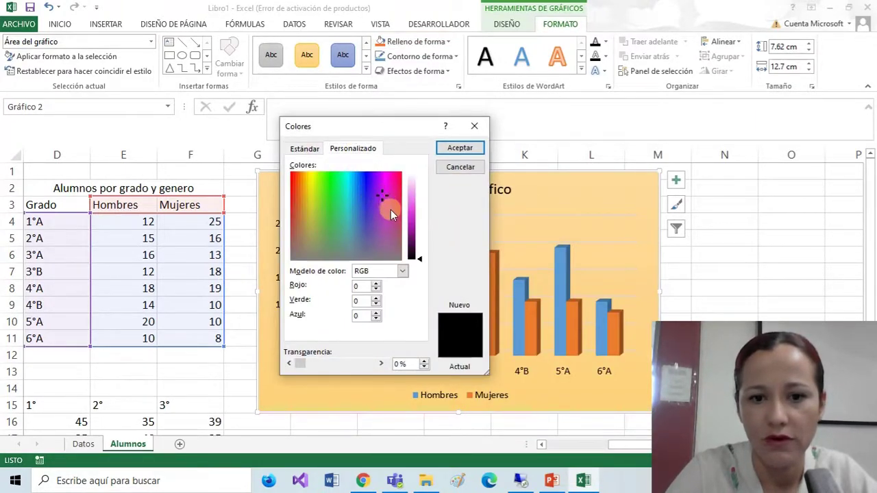
{"action": "left_click", "coordinate": [413, 192]}
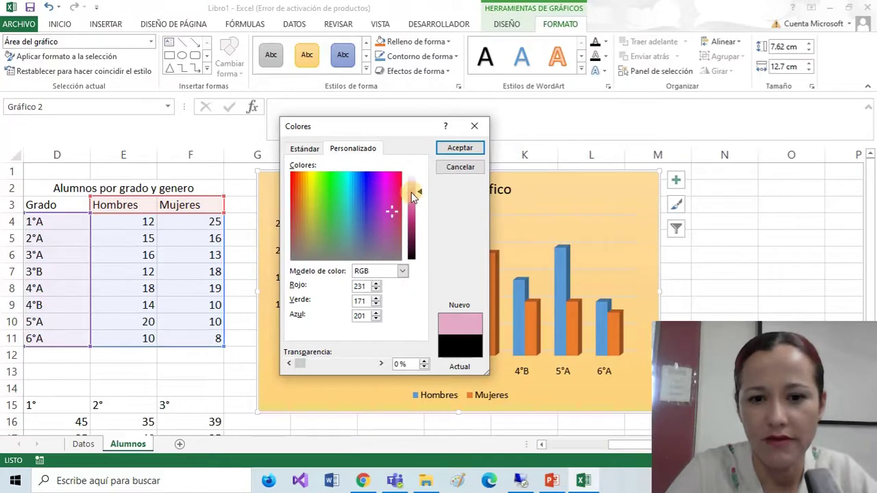
{"action": "left_click", "coordinate": [449, 148]}
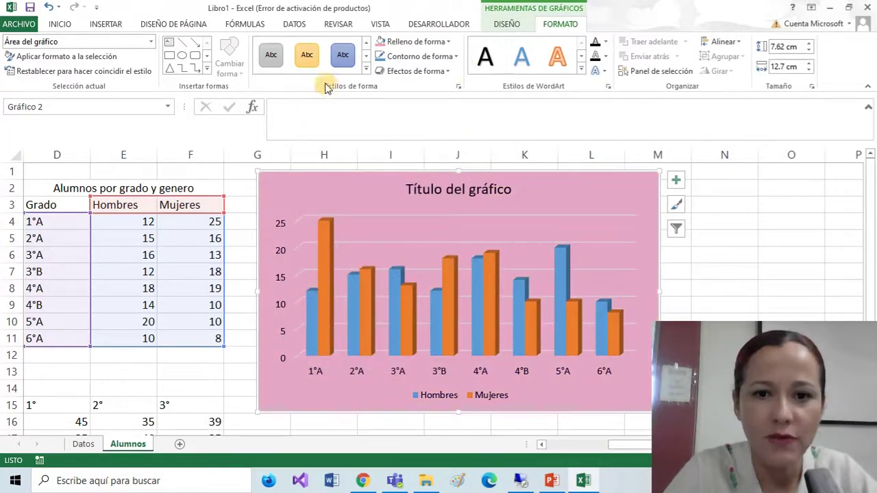
Apply the black shadowed WordArt style to the chart's text and explore the shape effects and text fill colours.
{"action": "left_click", "coordinate": [426, 70]}
{"action": "mouse_move", "coordinate": [430, 130]}
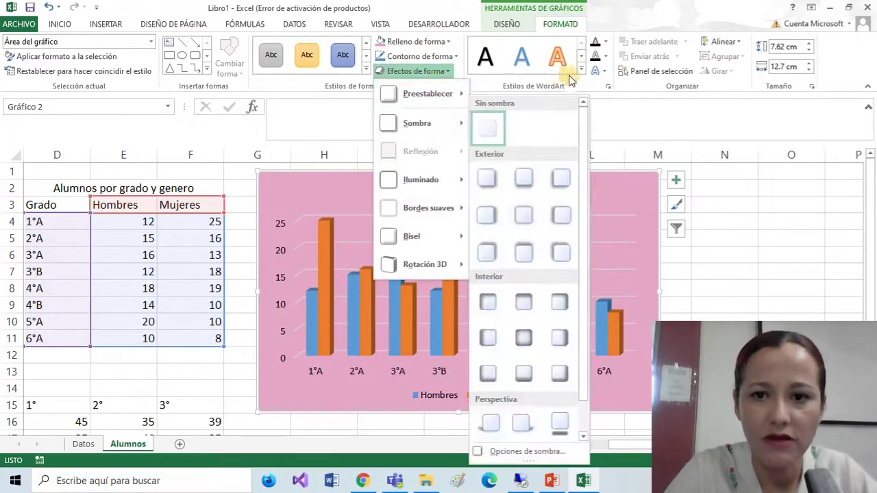
{"action": "left_click", "coordinate": [582, 57]}
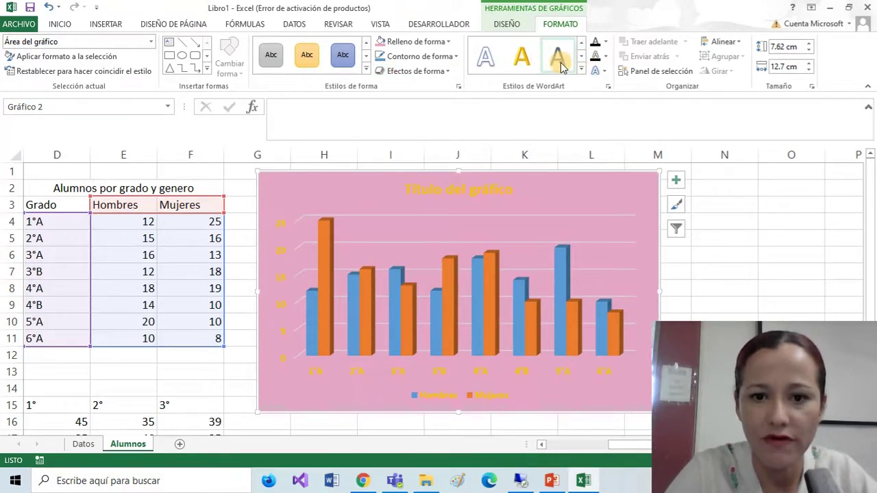
{"action": "left_click", "coordinate": [582, 71]}
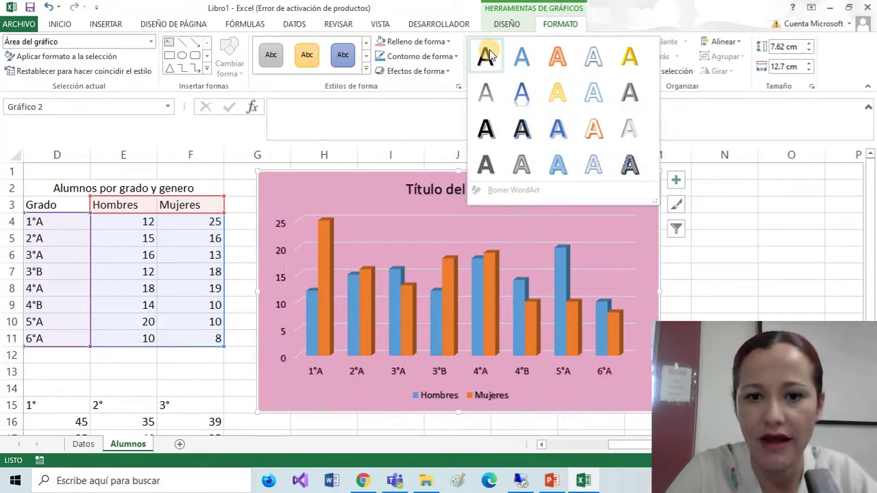
{"action": "left_click", "coordinate": [499, 100]}
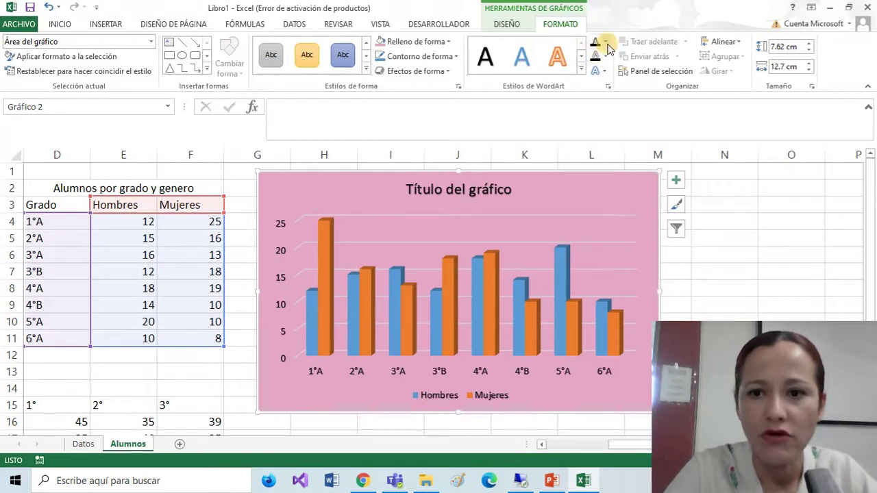
{"action": "left_click", "coordinate": [607, 43]}
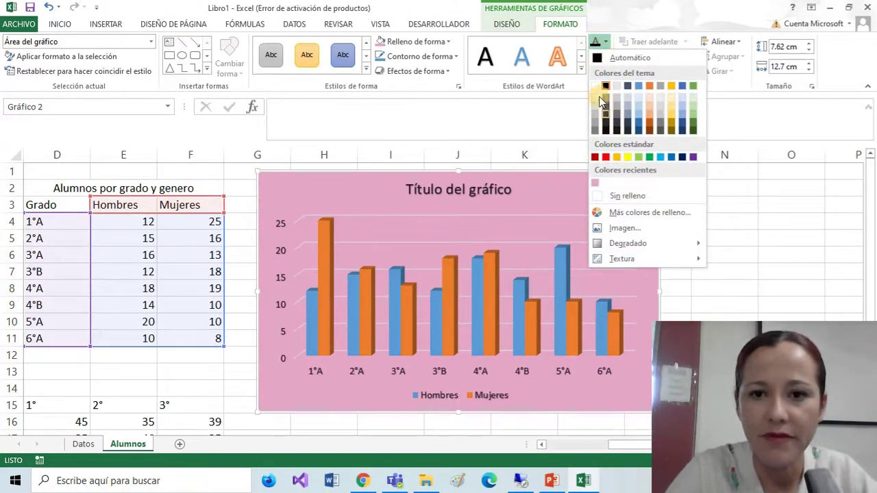
{"action": "left_click", "coordinate": [619, 133]}
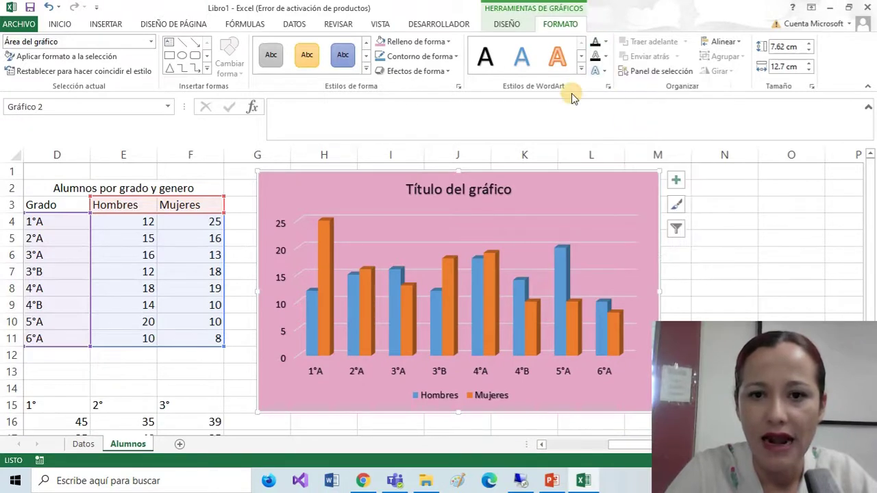
Change the chart's series colours to the fourth Multicolor palette, giving green Hombres and blue Mujeres columns.
{"action": "left_click", "coordinate": [509, 25]}
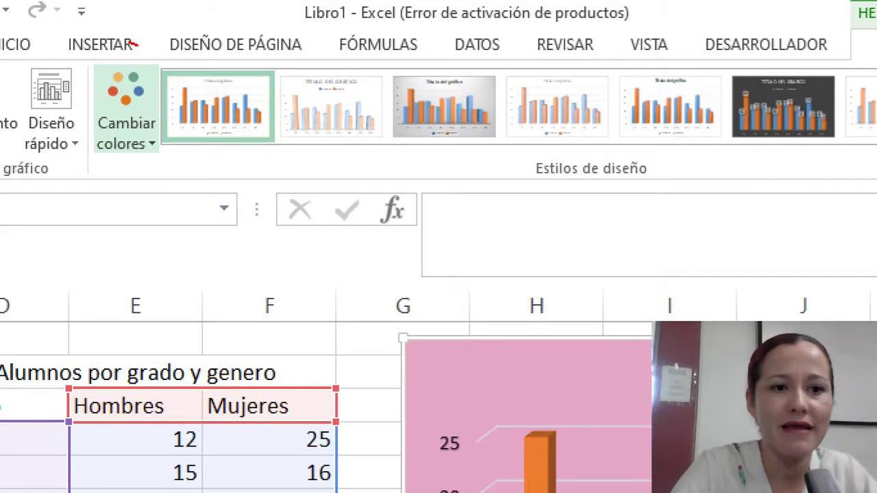
{"action": "left_click_drag", "start_coordinate": [133, 43], "coordinate": [90, 187]}
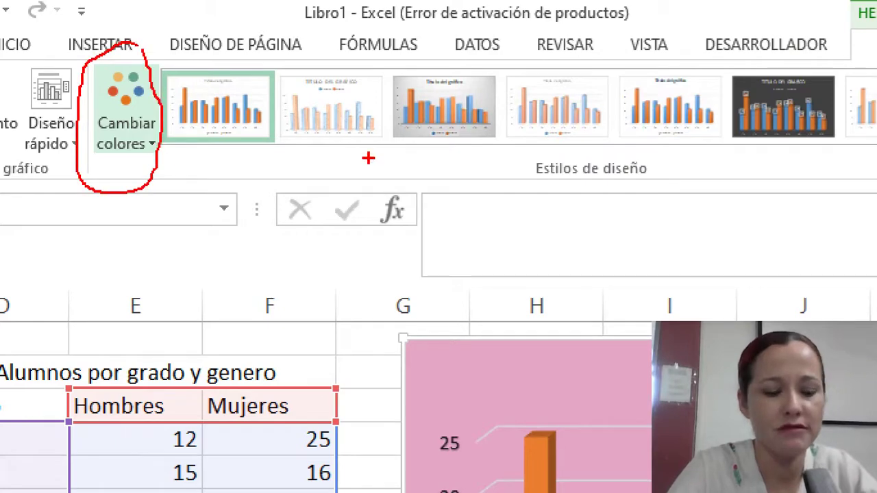
{"action": "key", "text": "Escape"}
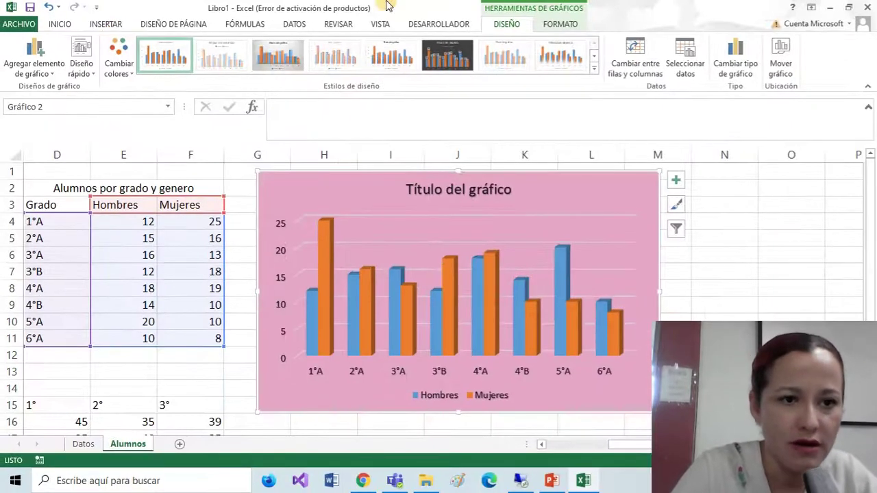
{"action": "left_click", "coordinate": [121, 63]}
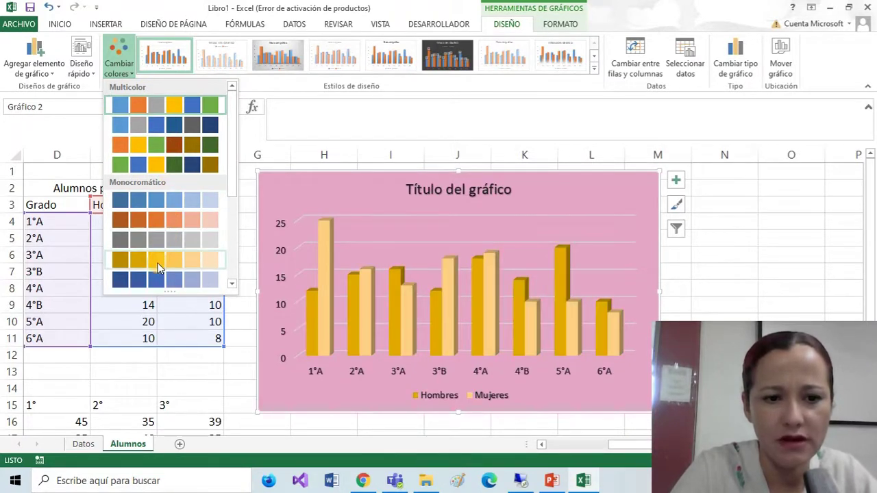
{"action": "scroll", "coordinate": [158, 263], "scroll_direction": "down", "scroll_amount": 3}
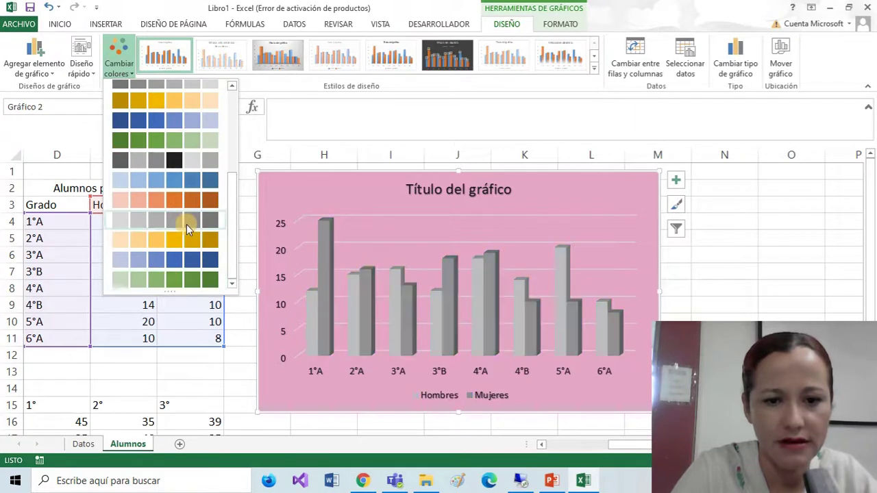
{"action": "scroll", "coordinate": [186, 222], "scroll_direction": "up", "scroll_amount": 3}
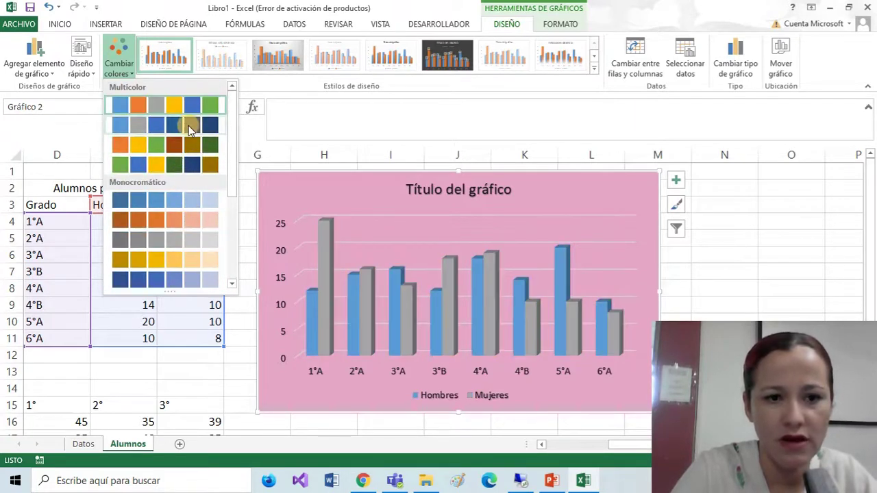
{"action": "left_click", "coordinate": [191, 167]}
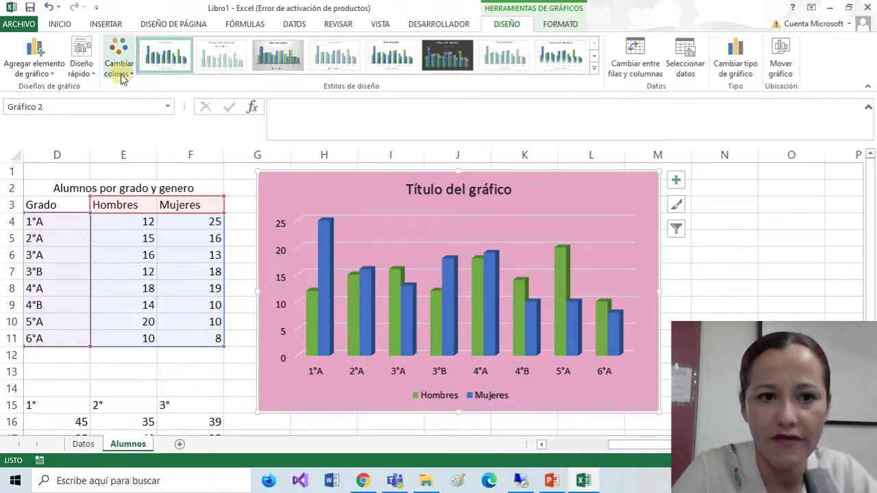
Try several design styles on the 3D column chart and apply the dark Estilo 9.
{"action": "left_click", "coordinate": [216, 66]}
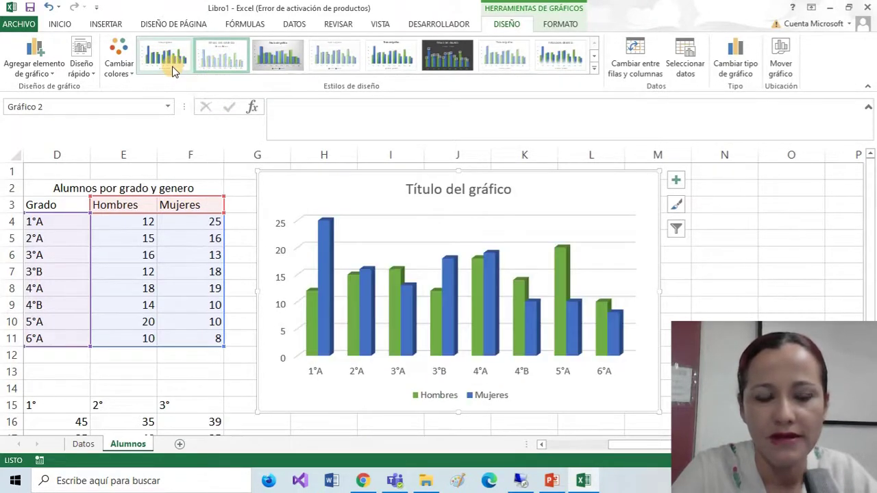
{"action": "left_click", "coordinate": [168, 62]}
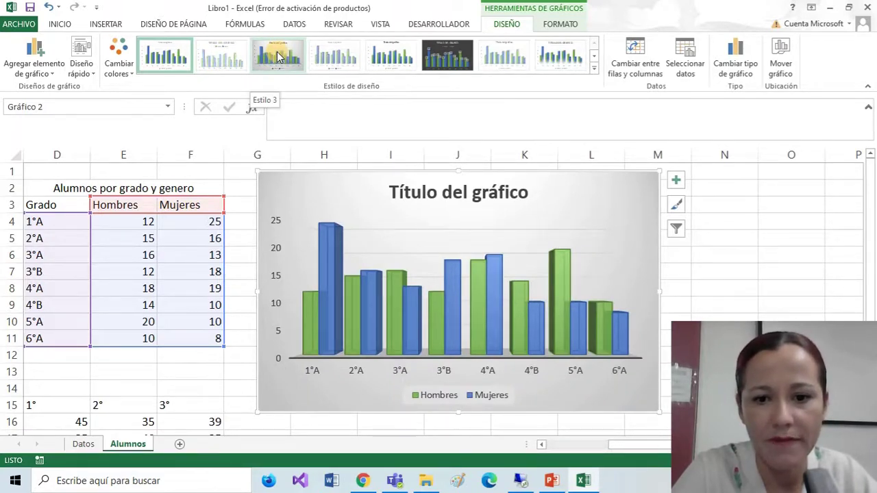
{"action": "left_click", "coordinate": [450, 59]}
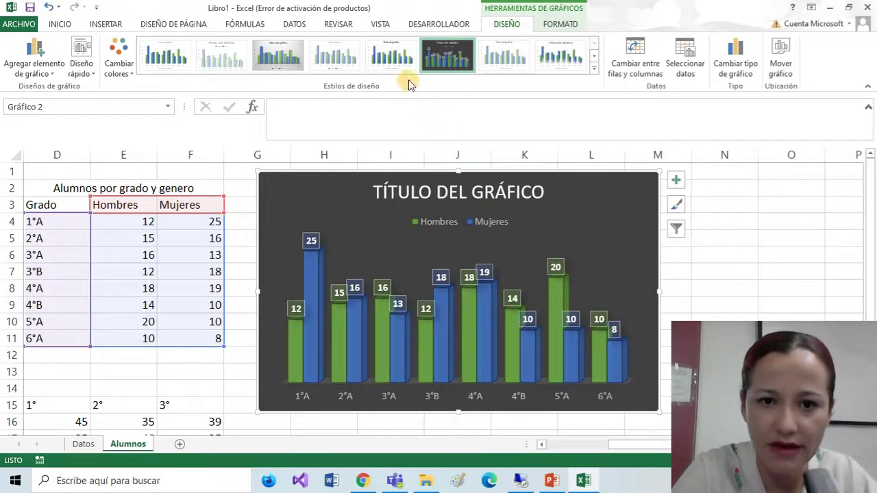
{"action": "left_click", "coordinate": [388, 55]}
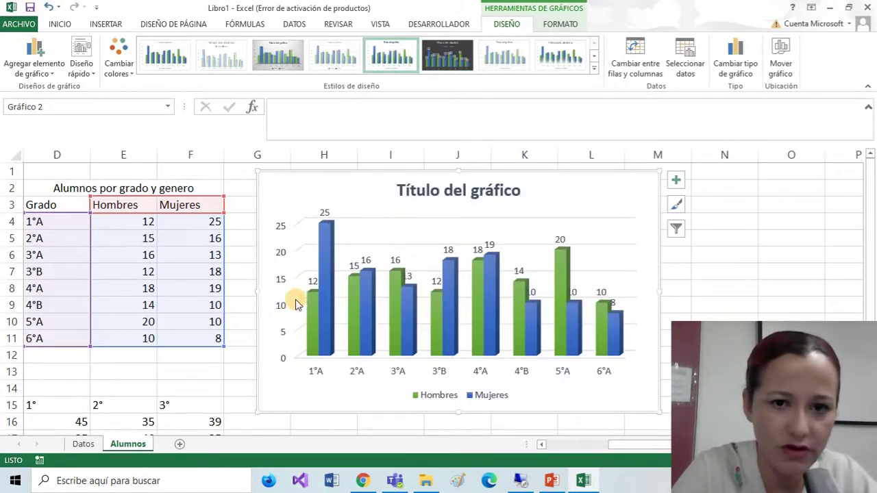
{"action": "left_click", "coordinate": [442, 58]}
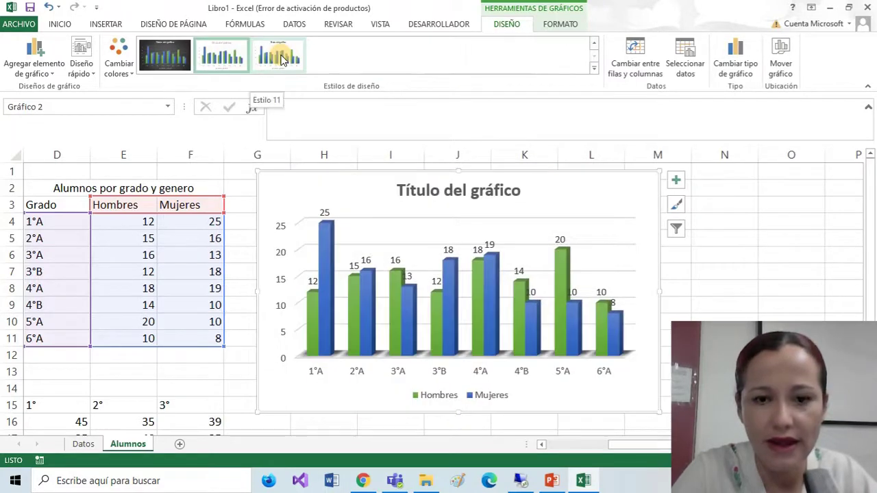
{"action": "left_click", "coordinate": [171, 65]}
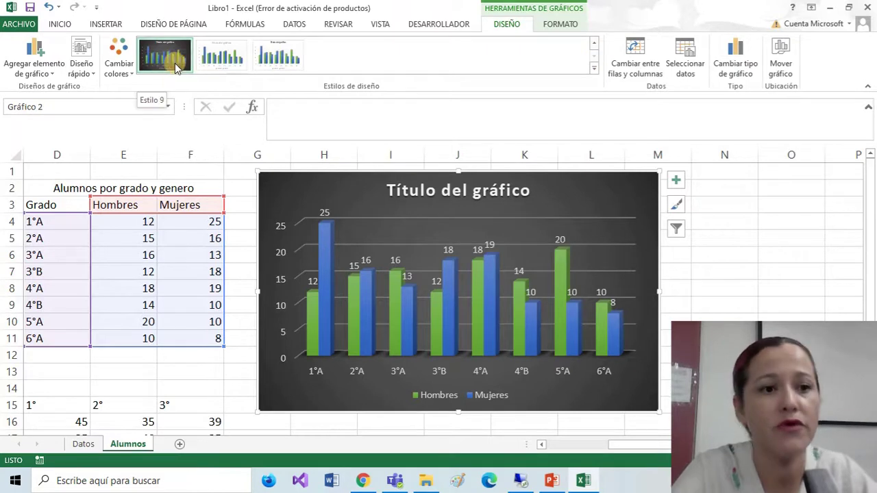
Fill the chart area with a dark orange-brown colour.
{"action": "left_click", "coordinate": [560, 24]}
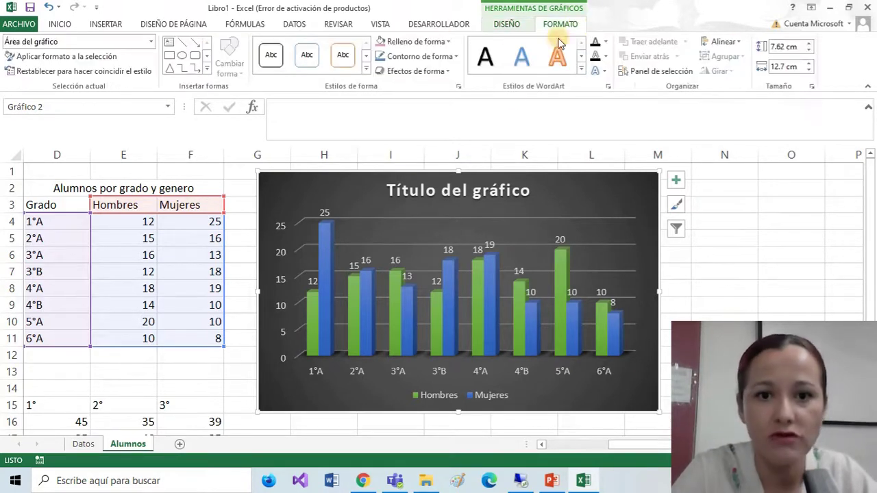
{"action": "left_click", "coordinate": [437, 44]}
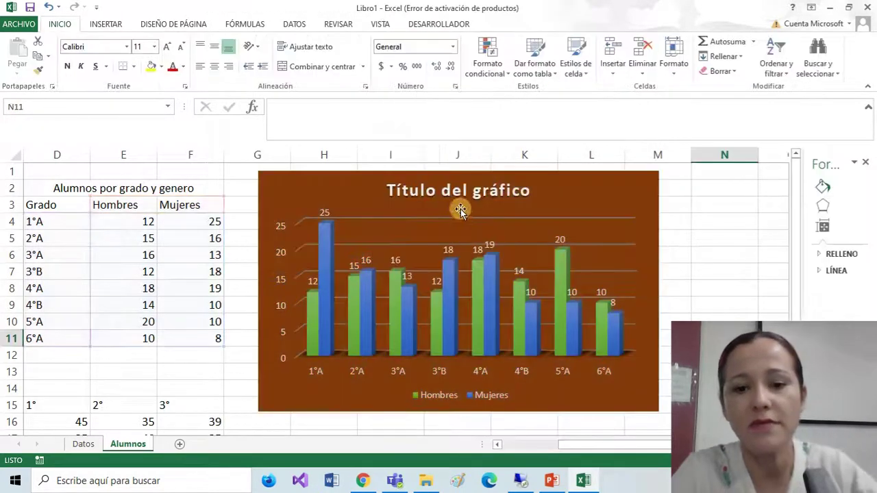
Replace the placeholder title of the 3D column chart with "Alumnos por grado y genero".
{"action": "double_click", "coordinate": [468, 191]}
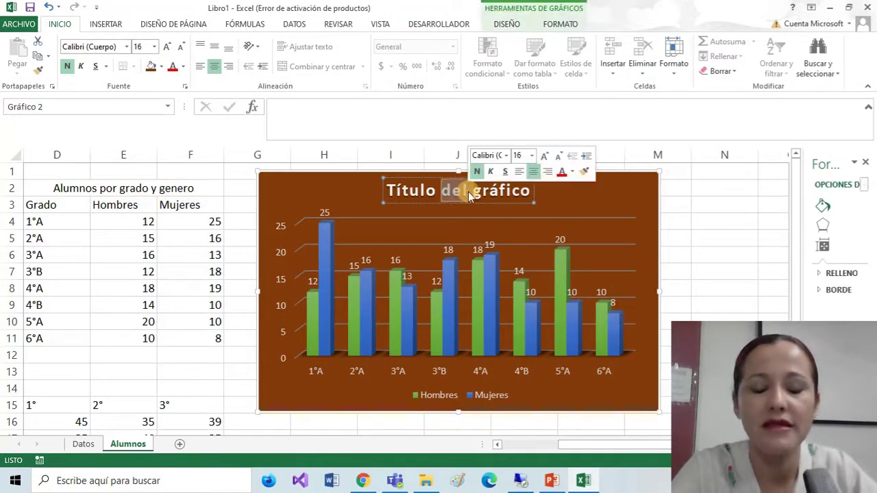
{"action": "triple_click", "coordinate": [438, 194]}
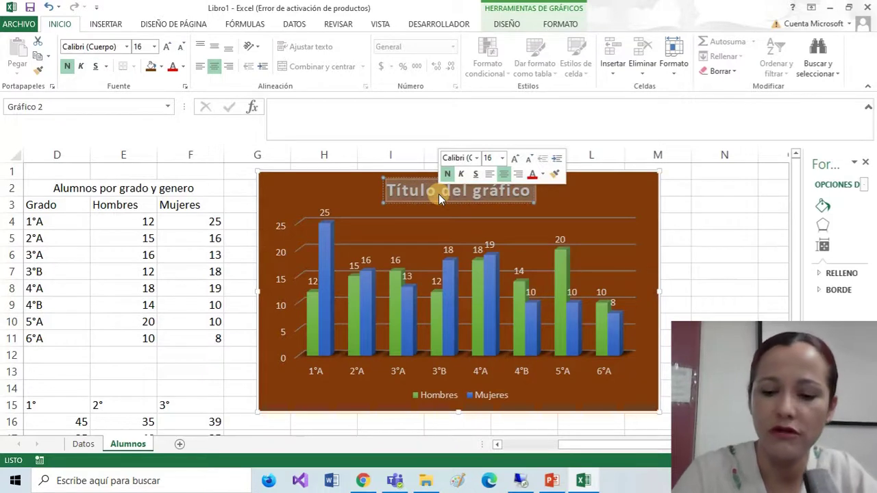
{"action": "key", "text": "Delete"}
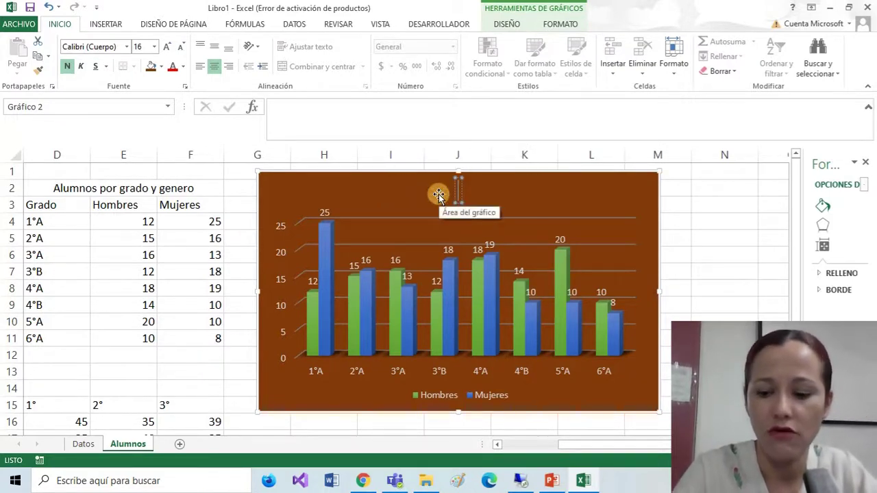
{"action": "key", "text": "ctrl+z"}
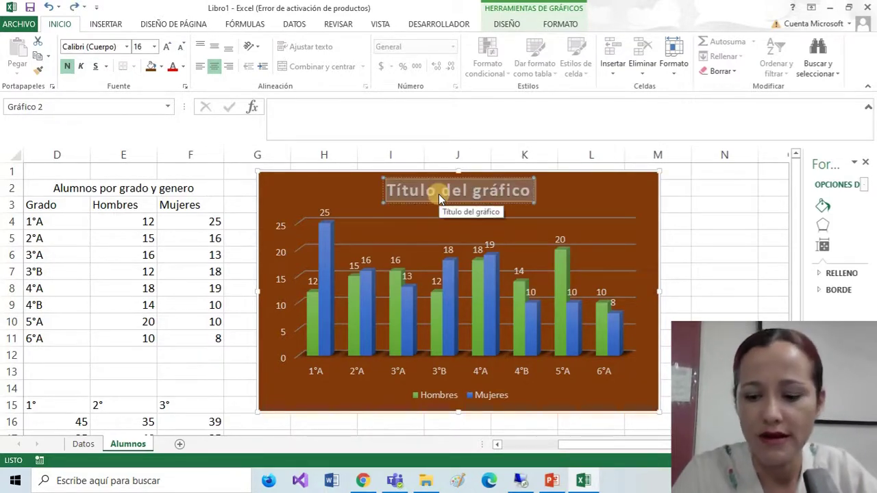
{"action": "key", "text": "Delete"}
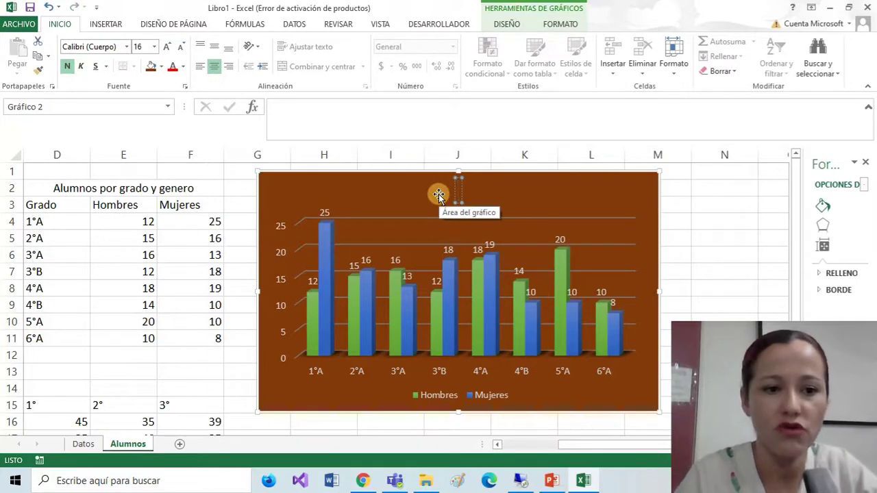
{"action": "type", "text": "Al"}
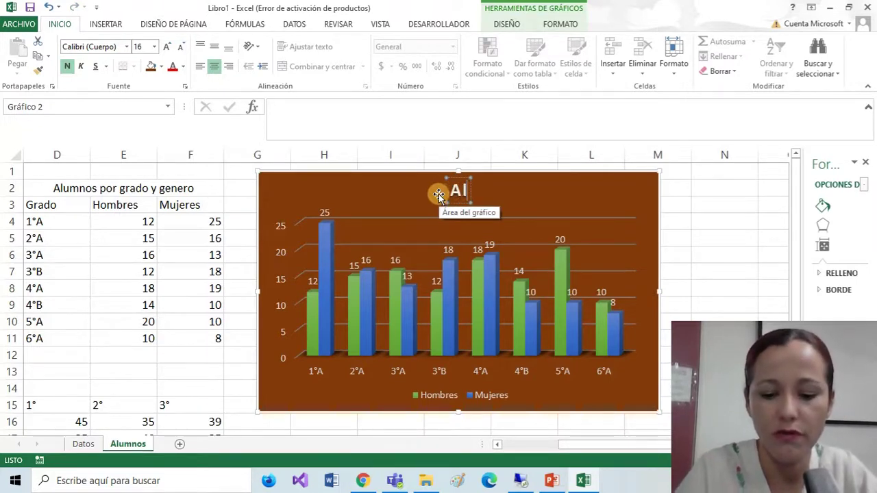
{"action": "type", "text": "umnos po"}
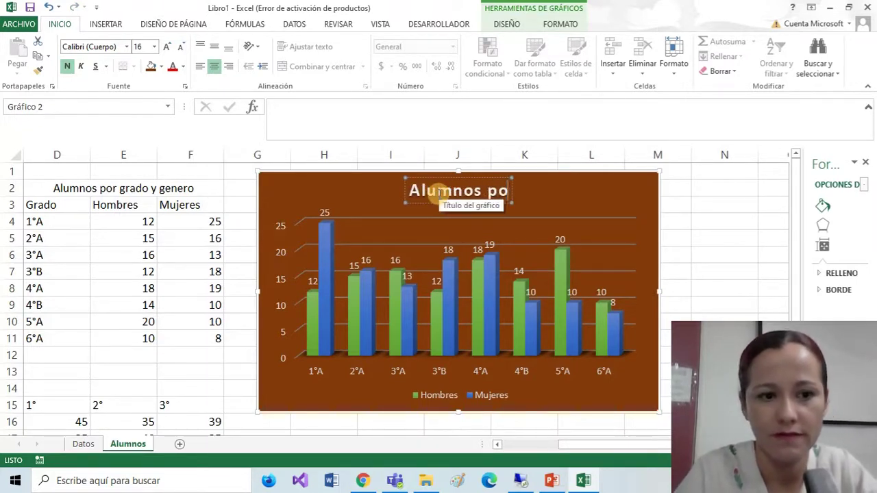
{"action": "type", "text": "r gra"}
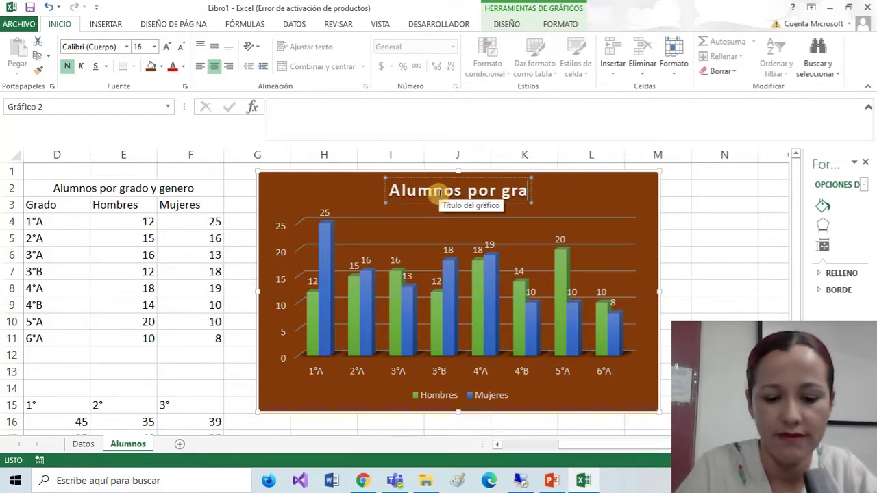
{"action": "type", "text": "do y genero"}
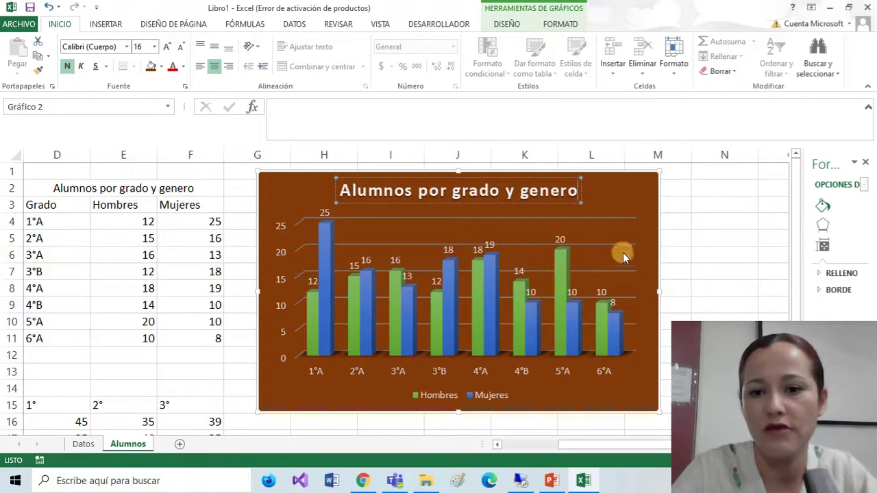
{"action": "left_click", "coordinate": [724, 223]}
{"action": "left_click", "coordinate": [654, 284]}
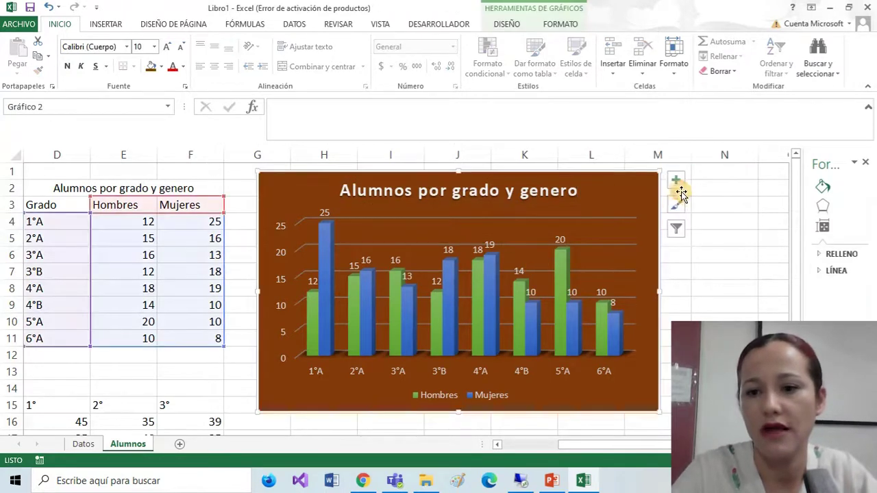
{"action": "left_click", "coordinate": [716, 208]}
Move the Alumnos por grado y genero chart slightly up and to the right on the sheet.
{"action": "scroll", "coordinate": [622, 307], "scroll_direction": "down", "scroll_amount": 3}
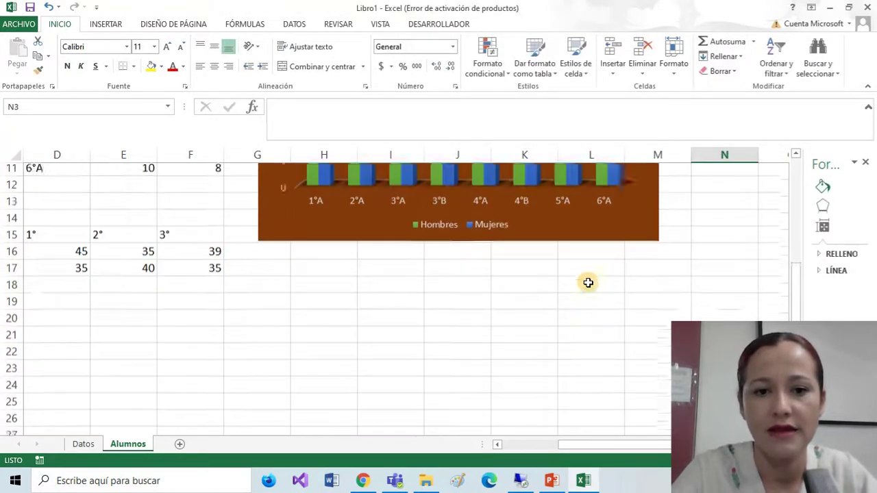
{"action": "scroll", "coordinate": [588, 282], "scroll_direction": "up", "scroll_amount": 3}
{"action": "left_click_drag", "start_coordinate": [519, 179], "coordinate": [529, 171]}
{"action": "left_click", "coordinate": [728, 282]}
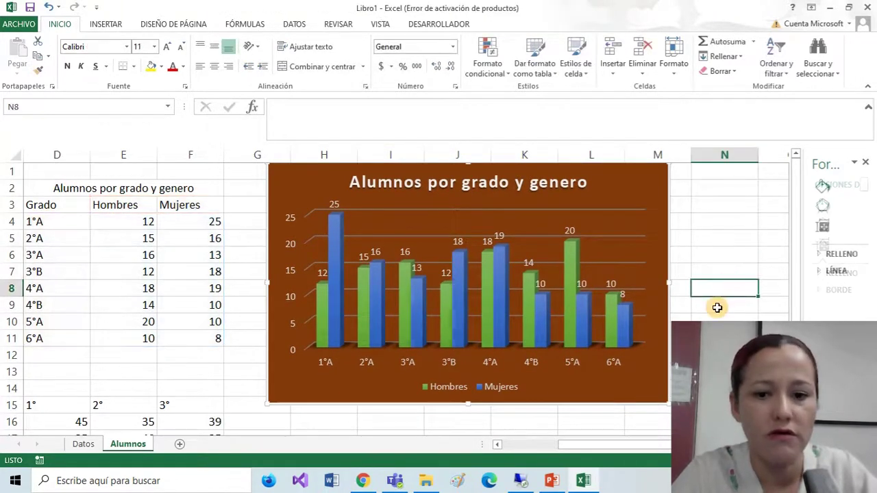
Insert a 3D clustered column chart from the Grado, Hombres and Mujeres table in C15:F17.
{"action": "scroll", "coordinate": [718, 308], "scroll_direction": "down", "scroll_amount": 2}
{"action": "left_click_drag", "start_coordinate": [642, 447], "coordinate": [522, 456]}
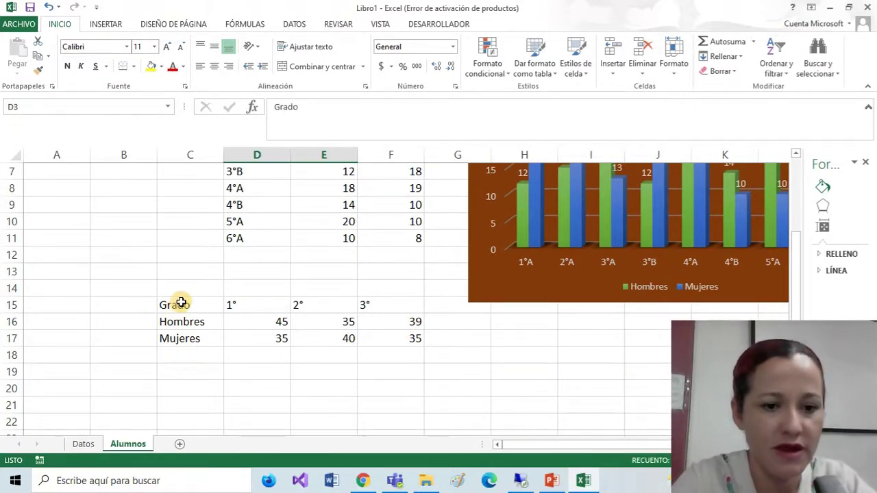
{"action": "left_click_drag", "start_coordinate": [181, 303], "coordinate": [392, 341]}
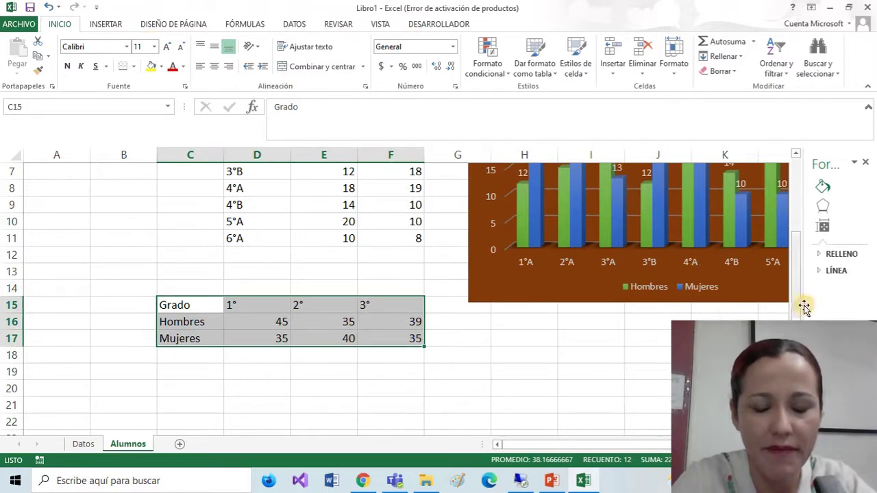
{"action": "left_click", "coordinate": [106, 24]}
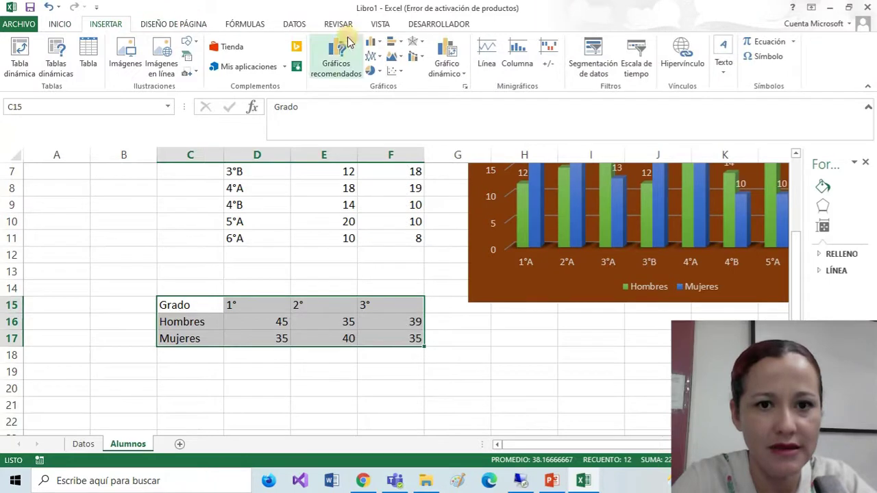
{"action": "left_click", "coordinate": [384, 44]}
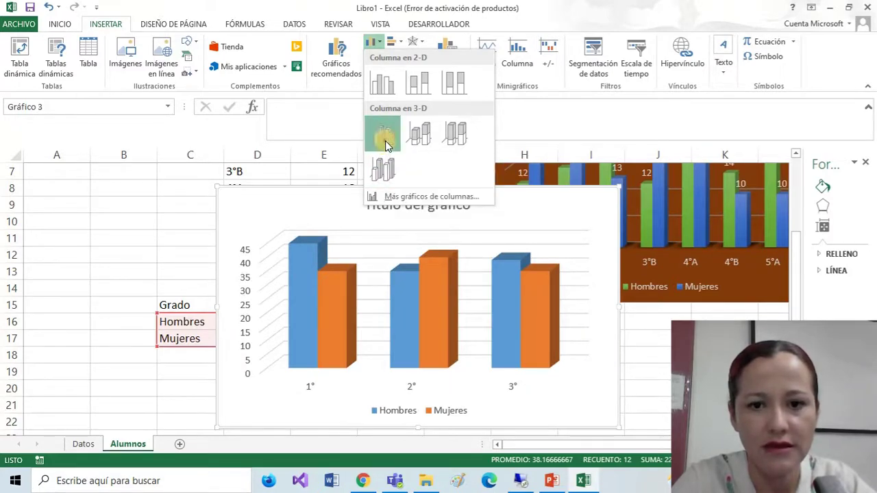
{"action": "left_click", "coordinate": [385, 141]}
Place the new column chart beside the orange-brown chart, aligned with its upper edge.
{"action": "scroll", "coordinate": [424, 245], "scroll_direction": "down", "scroll_amount": 1}
{"action": "scroll", "coordinate": [375, 257], "scroll_direction": "down", "scroll_amount": 2, "text": "ctrl"}
{"action": "left_click_drag", "start_coordinate": [374, 256], "coordinate": [746, 169]}
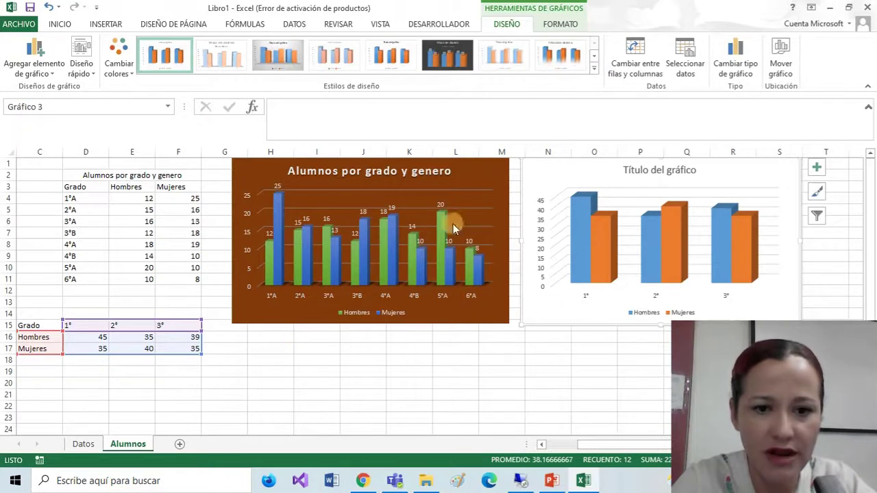
Compare the source ranges and header layouts of the two tables with the charts built from them.
{"action": "left_click", "coordinate": [481, 181]}
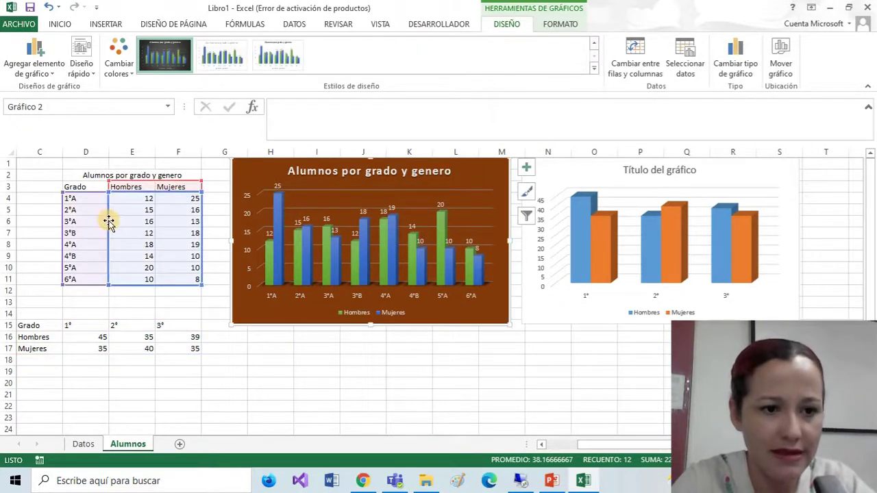
{"action": "left_click", "coordinate": [689, 169]}
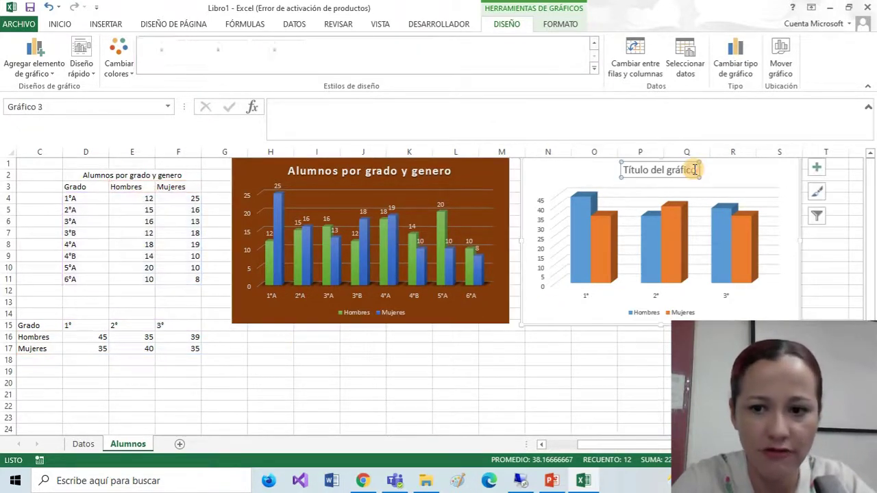
{"action": "left_click", "coordinate": [750, 175]}
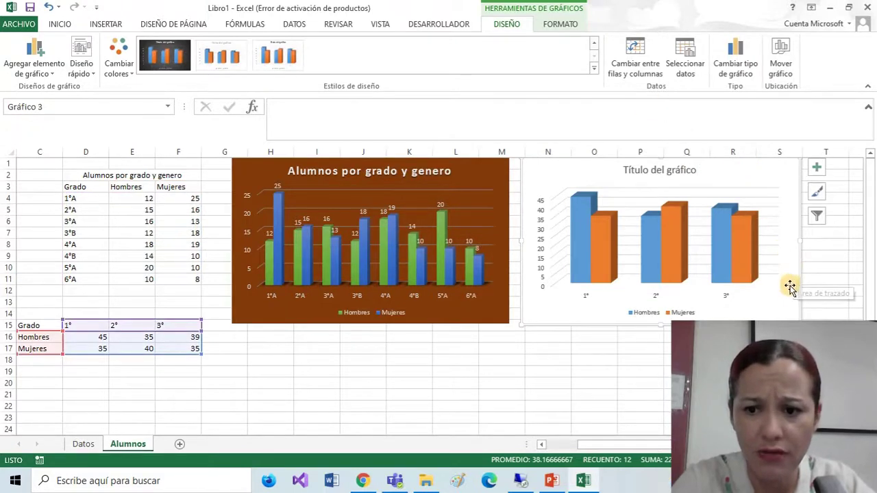
{"action": "mouse_move", "coordinate": [329, 266]}
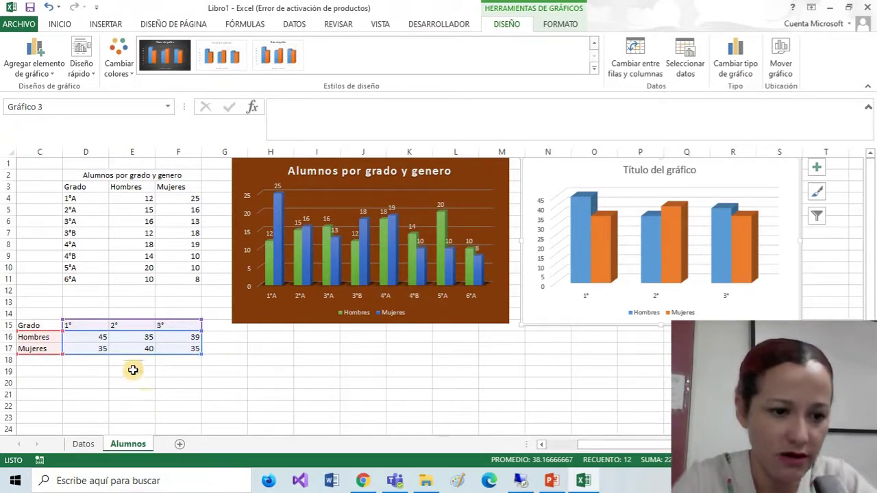
{"action": "left_click", "coordinate": [98, 348]}
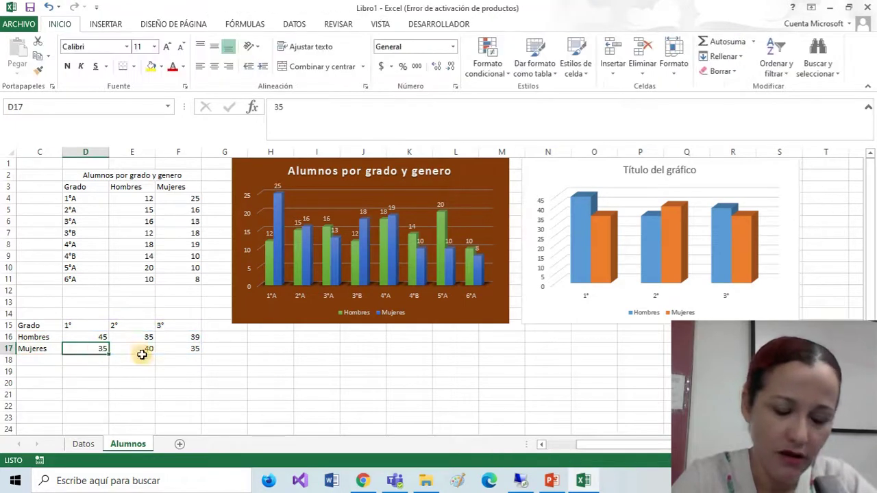
{"action": "left_click_drag", "start_coordinate": [72, 336], "coordinate": [137, 349]}
{"action": "left_click", "coordinate": [649, 295]}
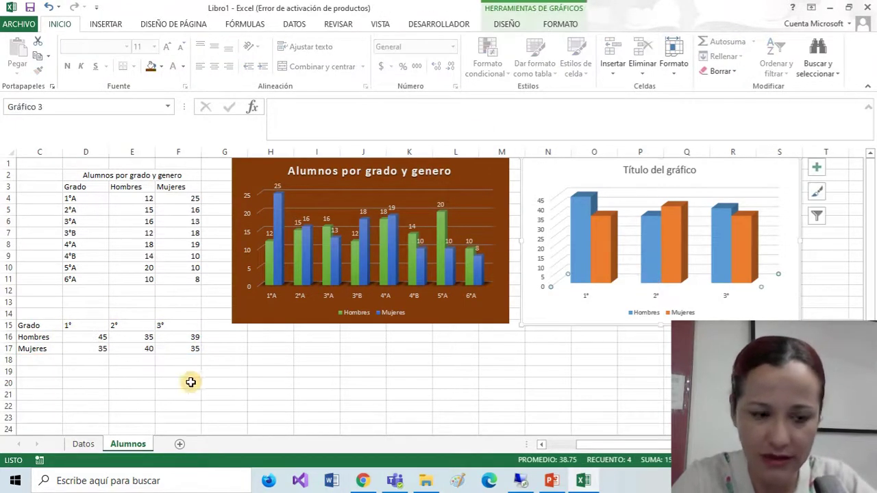
{"action": "left_click_drag", "start_coordinate": [37, 330], "coordinate": [37, 350]}
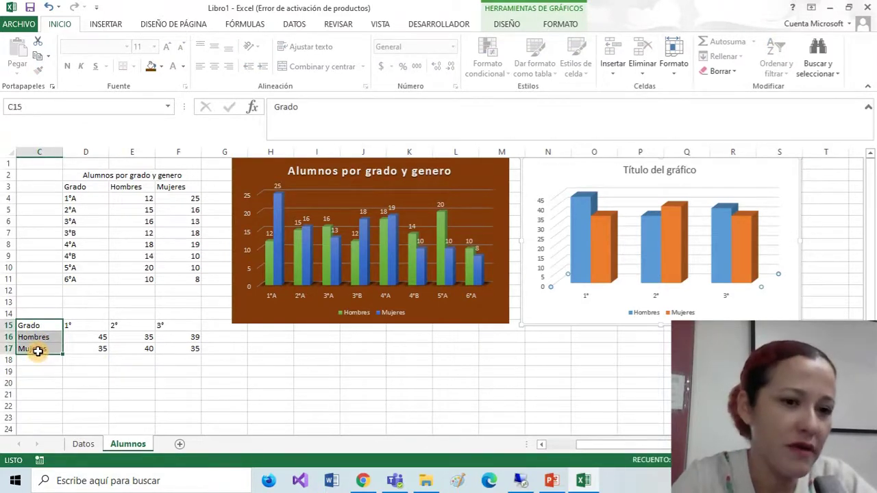
{"action": "left_click_drag", "start_coordinate": [75, 188], "coordinate": [168, 193]}
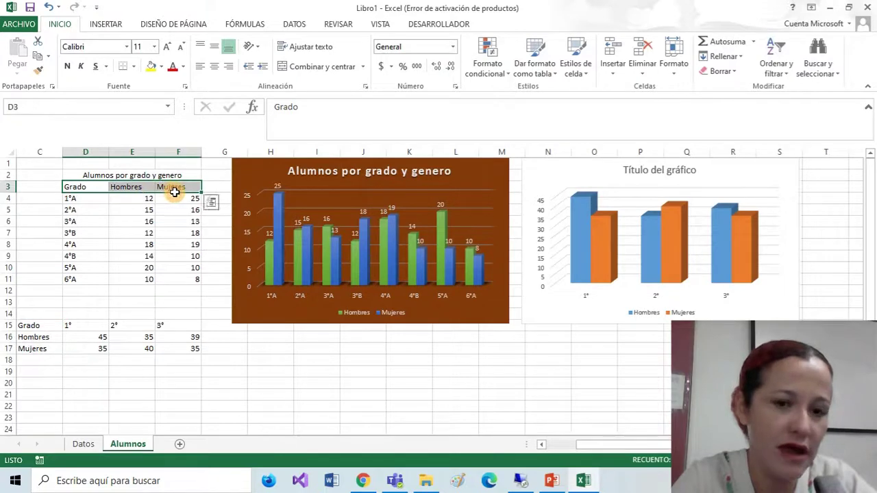
Apply the sixth design style, with a dark background and data labels, to the new column chart.
{"action": "left_click", "coordinate": [672, 241]}
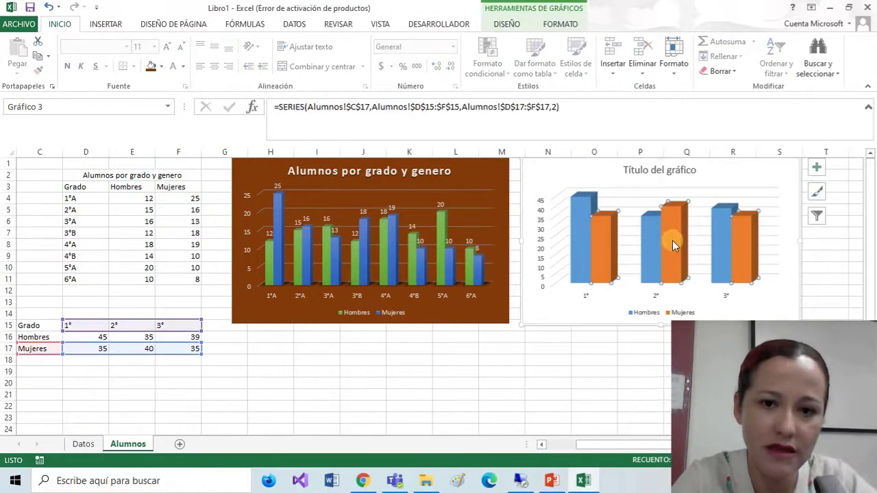
{"action": "left_click", "coordinate": [561, 25]}
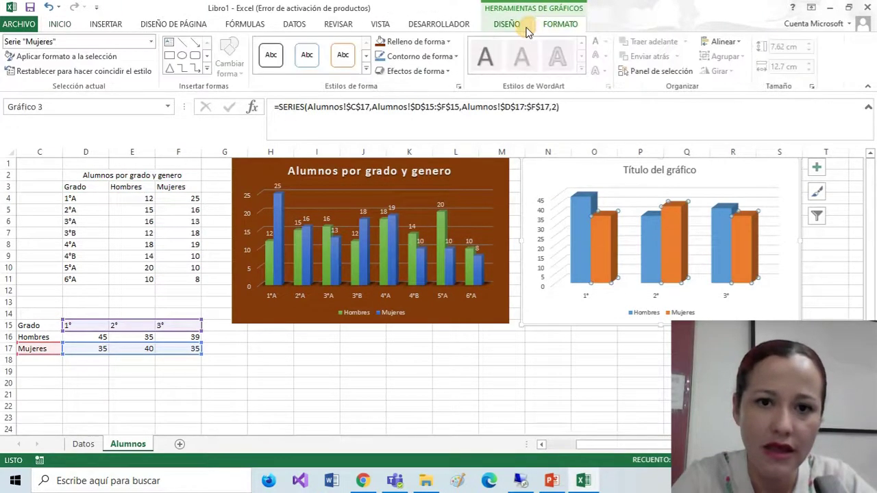
{"action": "left_click", "coordinate": [510, 24]}
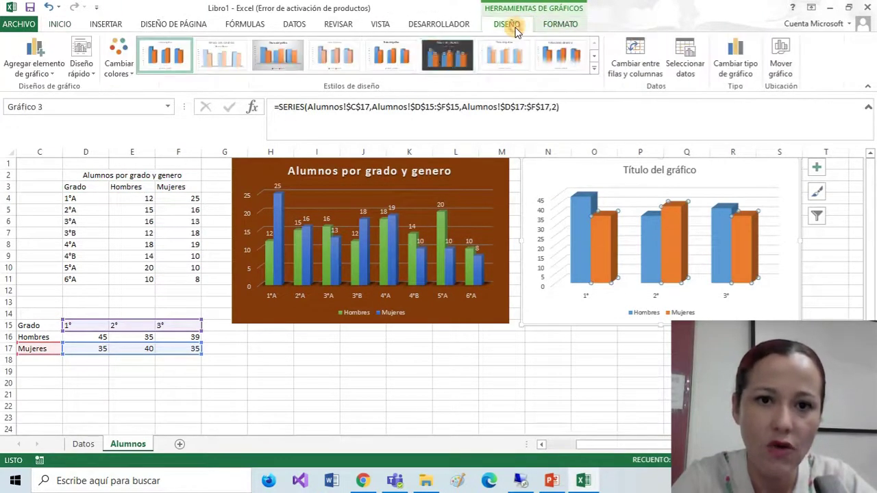
{"action": "left_click", "coordinate": [595, 72]}
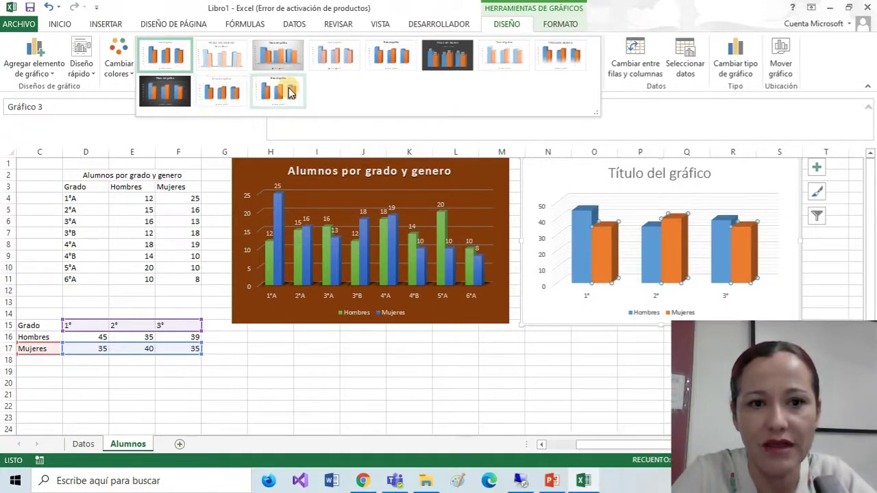
{"action": "left_click", "coordinate": [456, 57]}
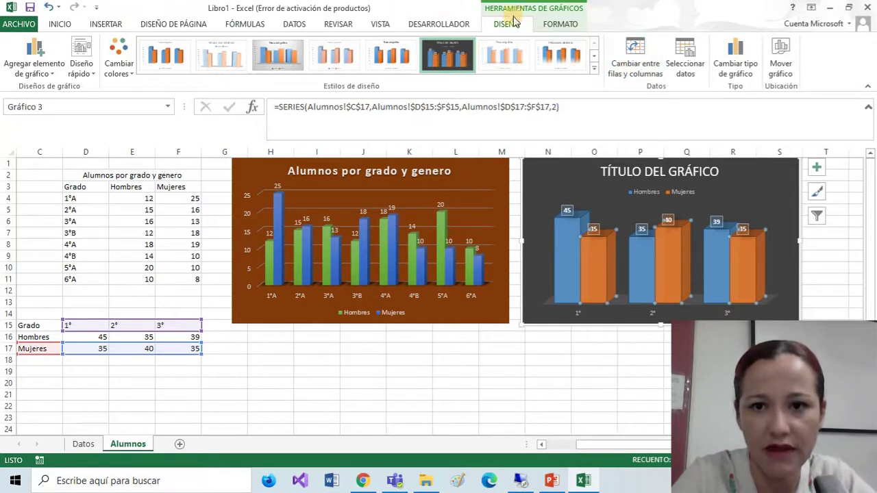
Apply the second Multicolor palette to the new chart and fill its Mujeres columns with the darkest theme green.
{"action": "left_click", "coordinate": [118, 60]}
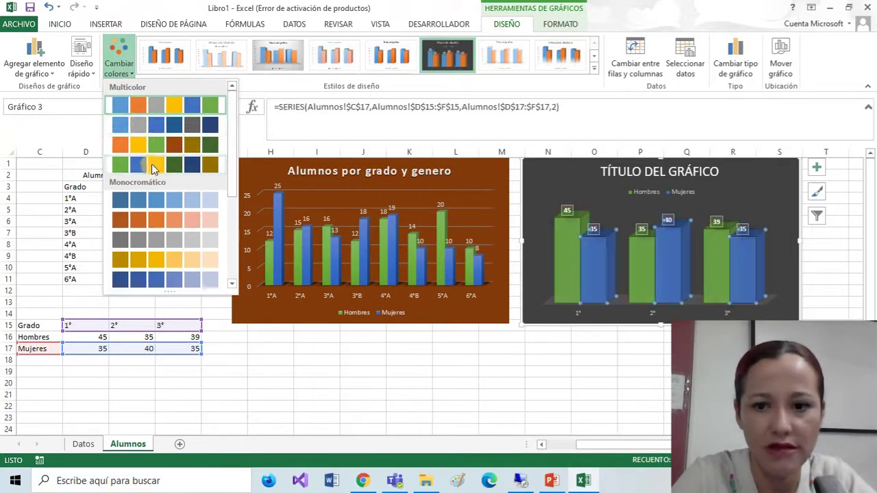
{"action": "left_click", "coordinate": [153, 123]}
{"action": "left_click", "coordinate": [560, 24]}
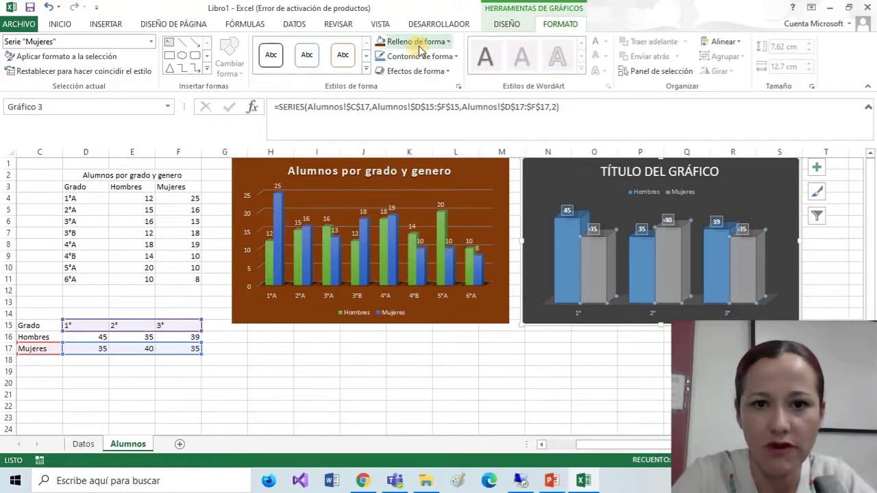
{"action": "left_click", "coordinate": [449, 42]}
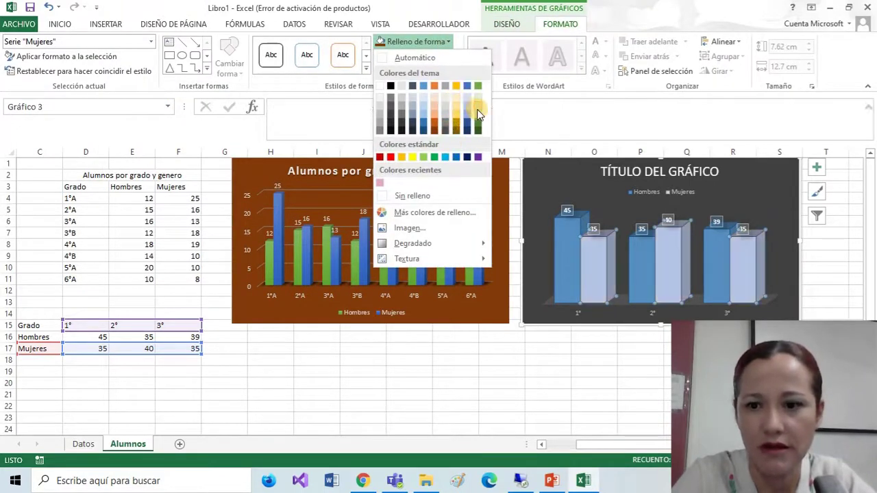
{"action": "left_click", "coordinate": [478, 129]}
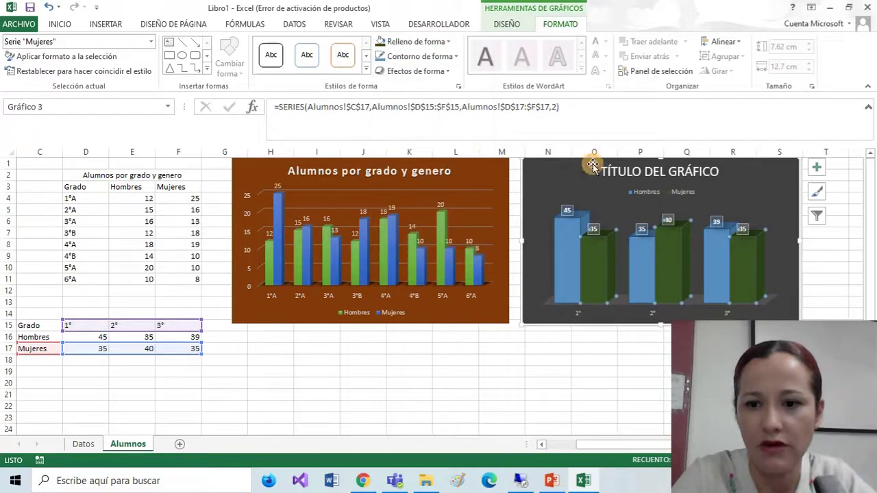
Fill the chart area of the new column chart with a lighter grey.
{"action": "left_click", "coordinate": [771, 346]}
{"action": "left_click", "coordinate": [783, 208]}
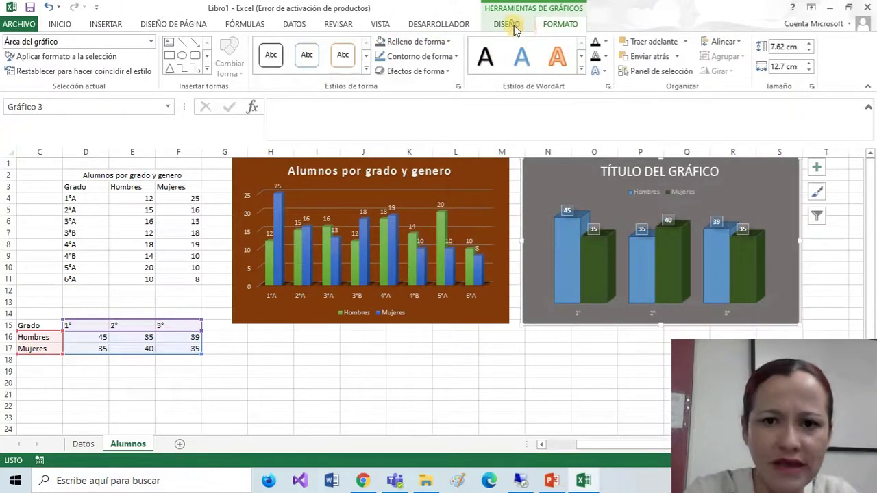
Apply the eleventh design style, with a white background and data labels, to the column chart of the Grado 1° to 3° table.
{"action": "left_click", "coordinate": [511, 25]}
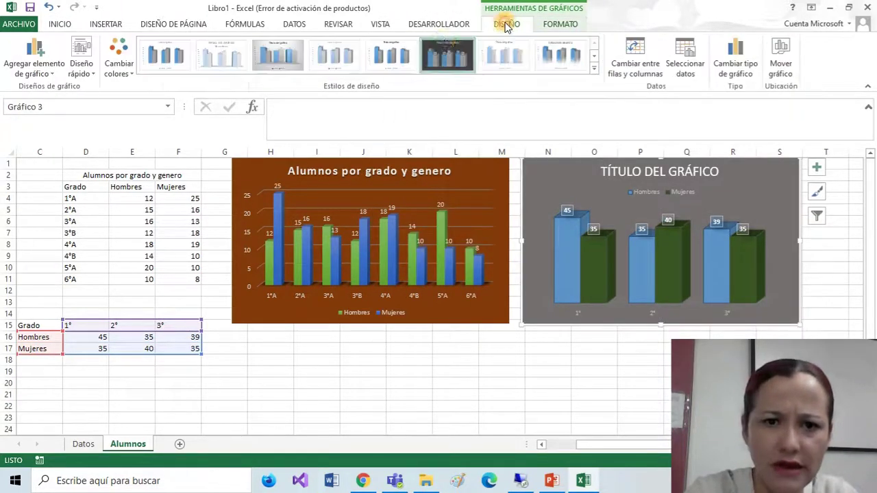
{"action": "left_click", "coordinate": [592, 69]}
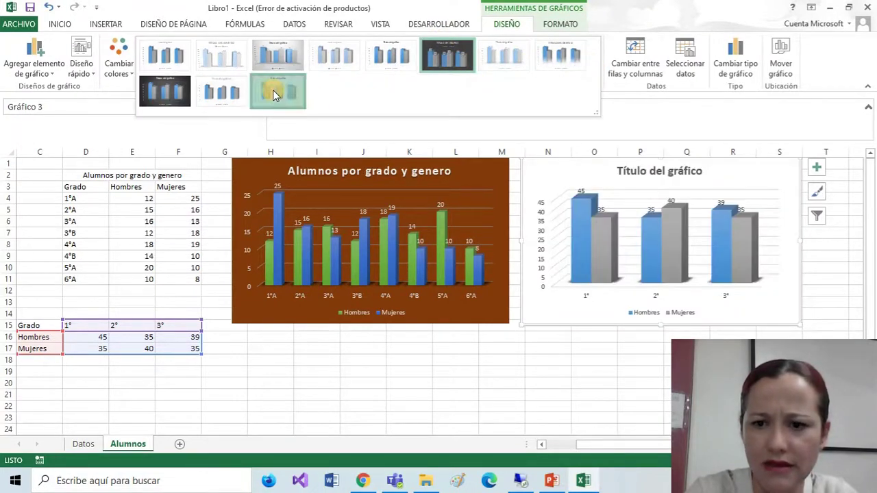
{"action": "left_click", "coordinate": [272, 95]}
{"action": "left_click", "coordinate": [650, 334]}
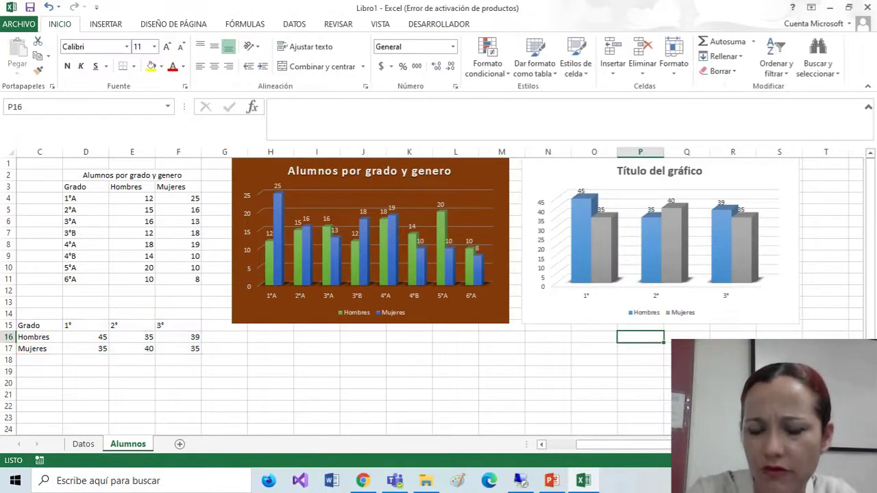
{"action": "double_click", "coordinate": [657, 173]}
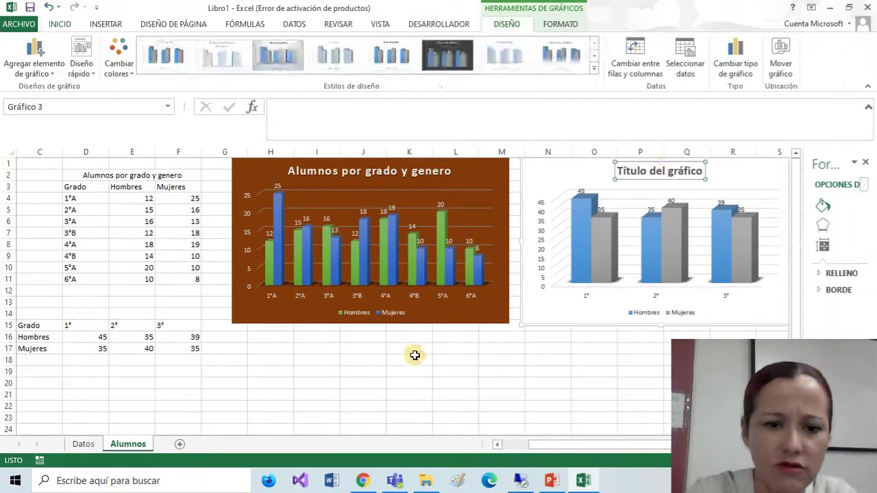
{"action": "left_click", "coordinate": [377, 370]}
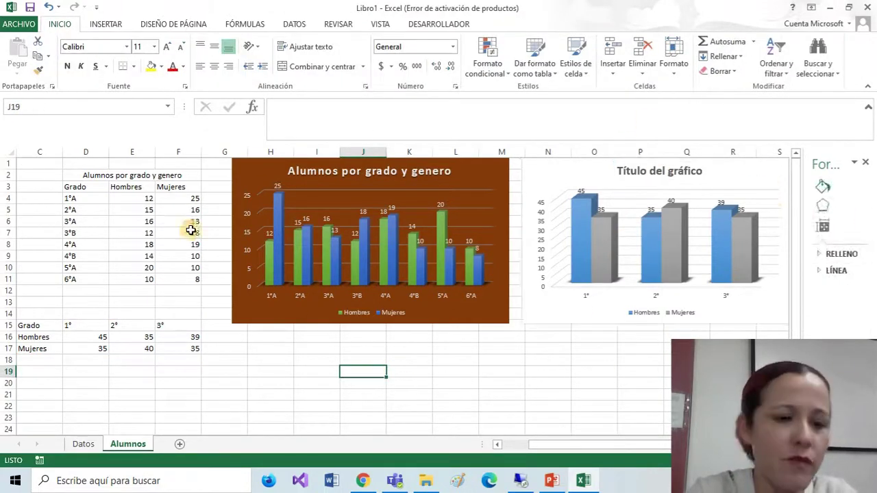
Insert a 2D stacked line chart with markers from the Grado, Hombres and Mujeres range D3:F11.
{"action": "scroll", "coordinate": [142, 361], "scroll_direction": "down", "scroll_amount": 1}
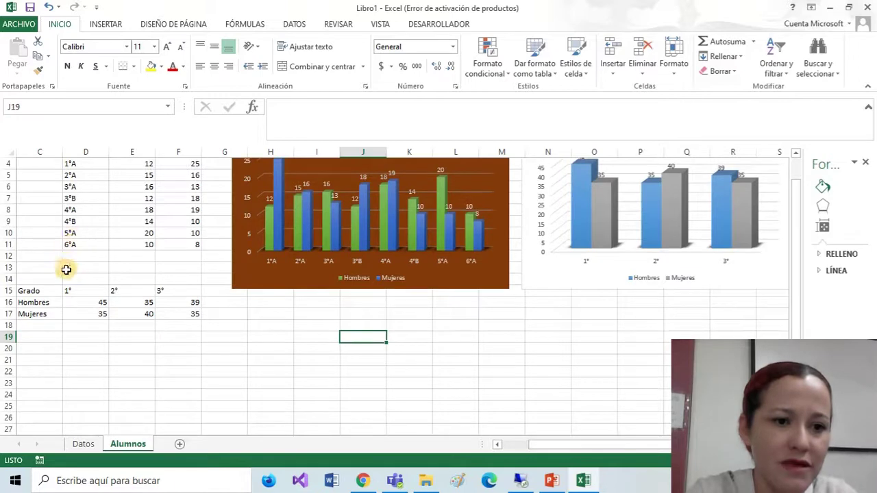
{"action": "scroll", "coordinate": [65, 269], "scroll_direction": "up", "scroll_amount": 1}
{"action": "left_click_drag", "start_coordinate": [70, 199], "coordinate": [175, 266]}
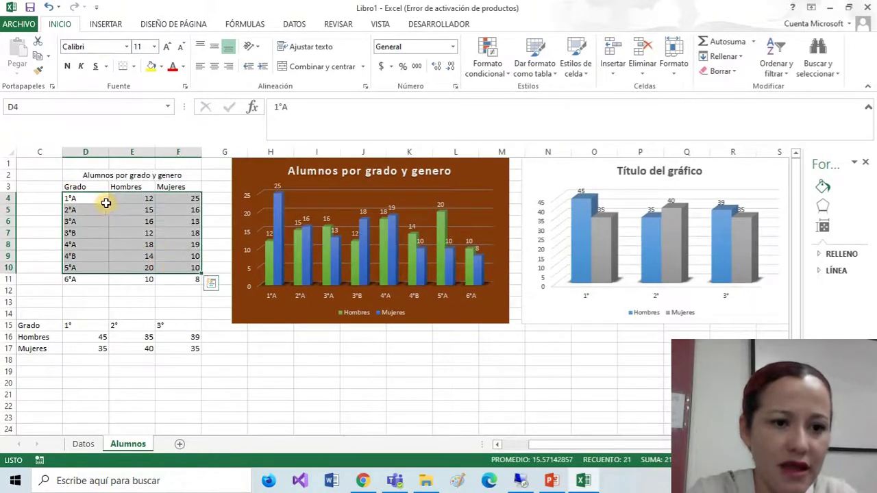
{"action": "left_click_drag", "start_coordinate": [96, 186], "coordinate": [192, 284]}
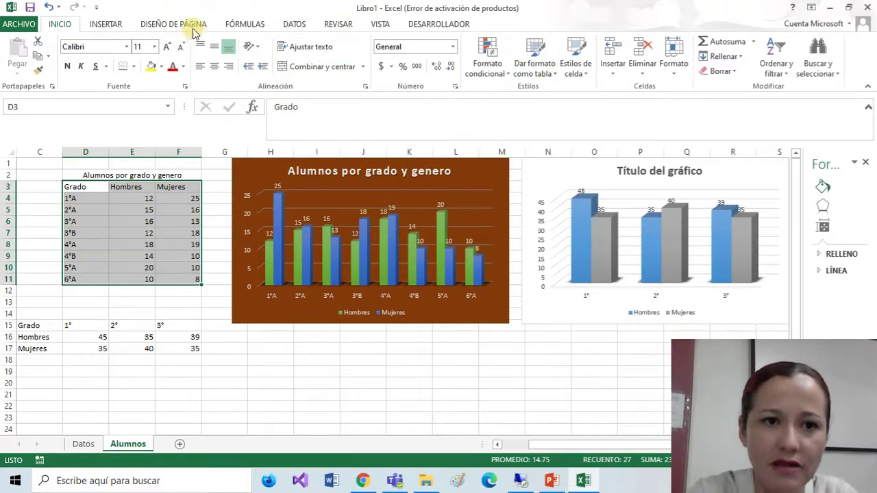
{"action": "left_click", "coordinate": [104, 24]}
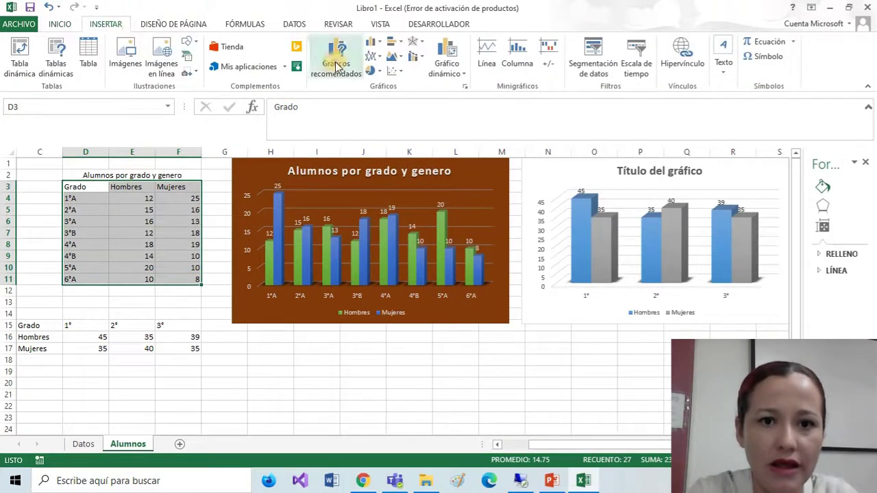
{"action": "left_click", "coordinate": [376, 58]}
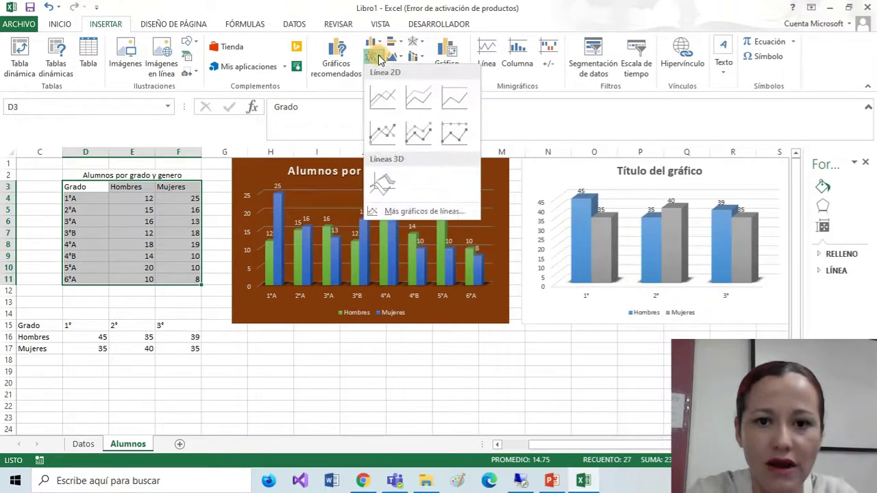
{"action": "left_click", "coordinate": [425, 137]}
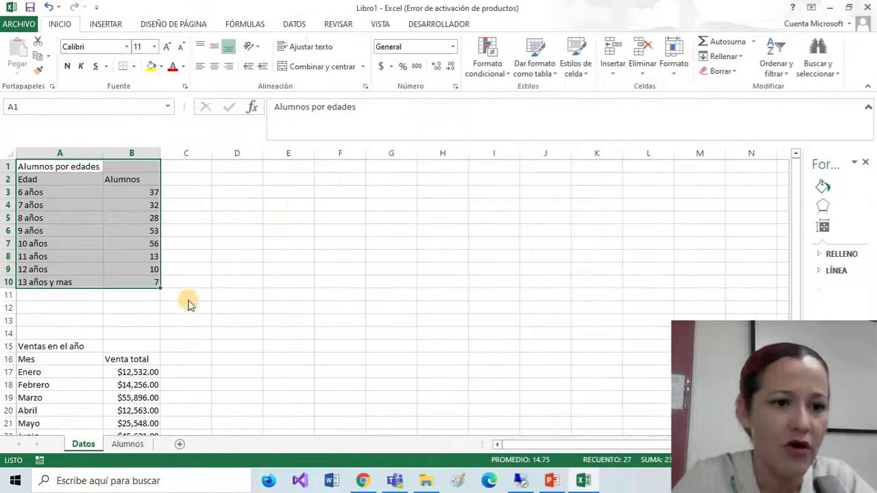
Compare the student age table on the Datos sheet with the line chart's source data on the Alumnos sheet.
{"action": "left_click", "coordinate": [237, 267]}
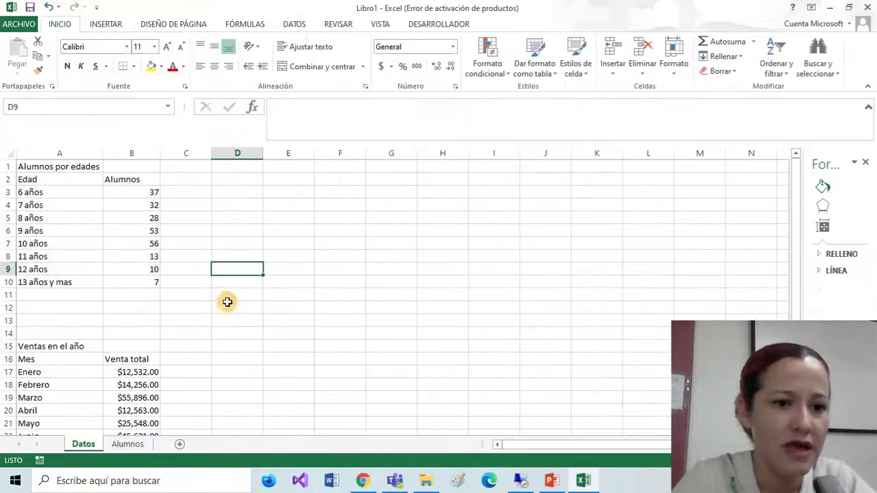
{"action": "scroll", "coordinate": [230, 313], "scroll_direction": "down", "scroll_amount": 3}
{"action": "scroll", "coordinate": [220, 333], "scroll_direction": "up", "scroll_amount": 3}
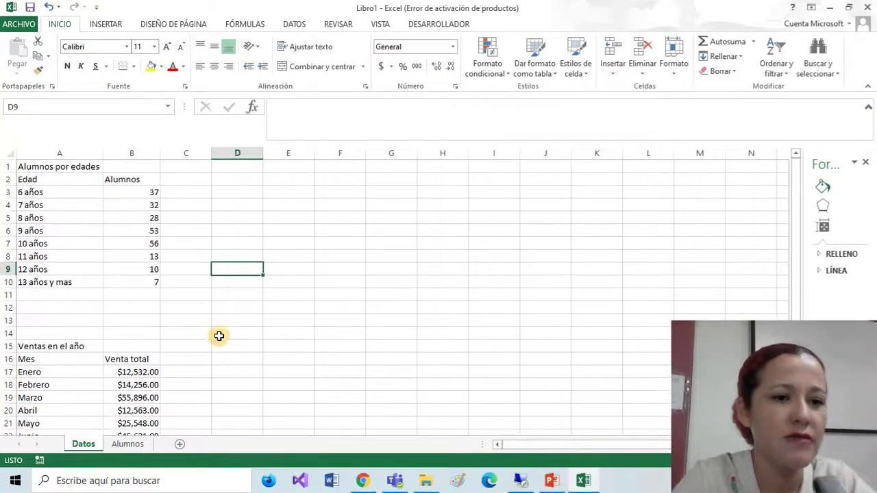
{"action": "left_click_drag", "start_coordinate": [56, 180], "coordinate": [147, 283]}
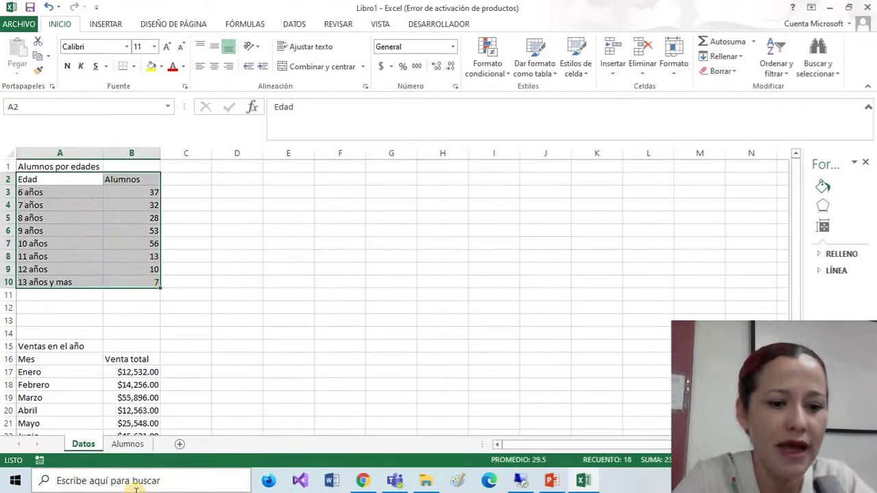
{"action": "left_click", "coordinate": [129, 445]}
{"action": "left_click", "coordinate": [499, 313]}
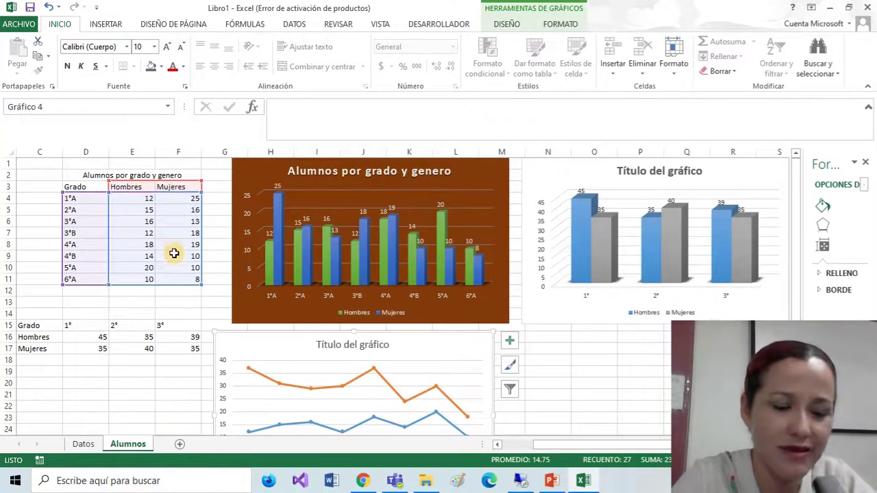
{"action": "left_click", "coordinate": [85, 446]}
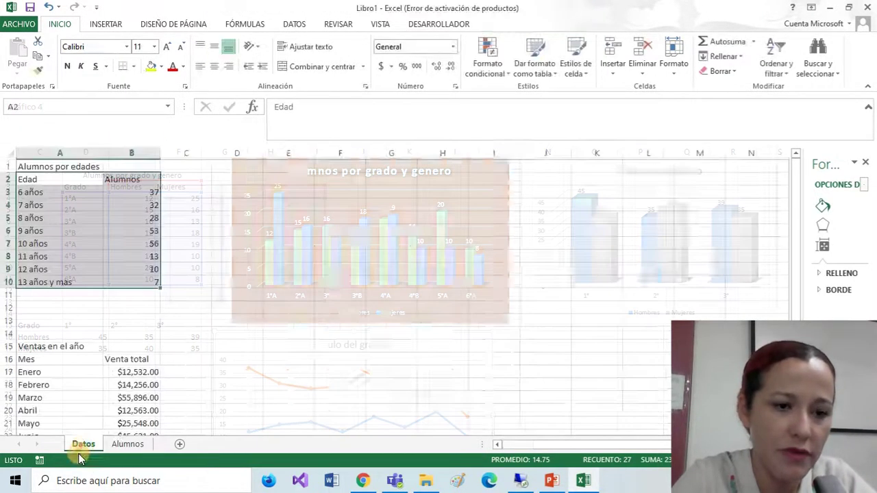
{"action": "left_click", "coordinate": [226, 254]}
Insert a 3D pie chart from the Edad and Alumnos range A2:B10 and place it beside the age table.
{"action": "left_click_drag", "start_coordinate": [60, 178], "coordinate": [152, 286]}
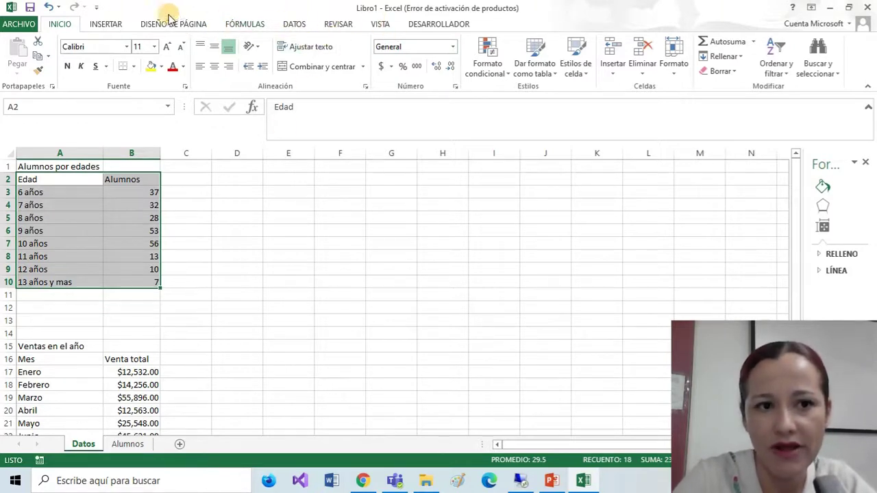
{"action": "left_click", "coordinate": [107, 25]}
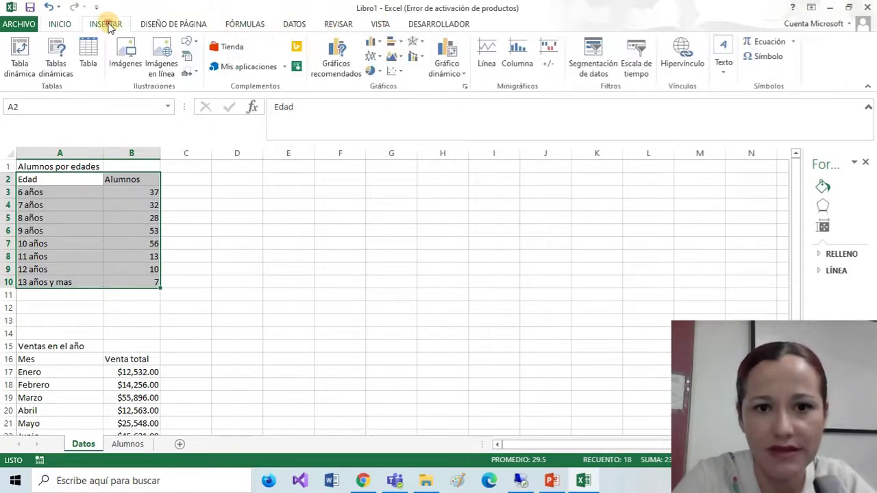
{"action": "left_click", "coordinate": [376, 71]}
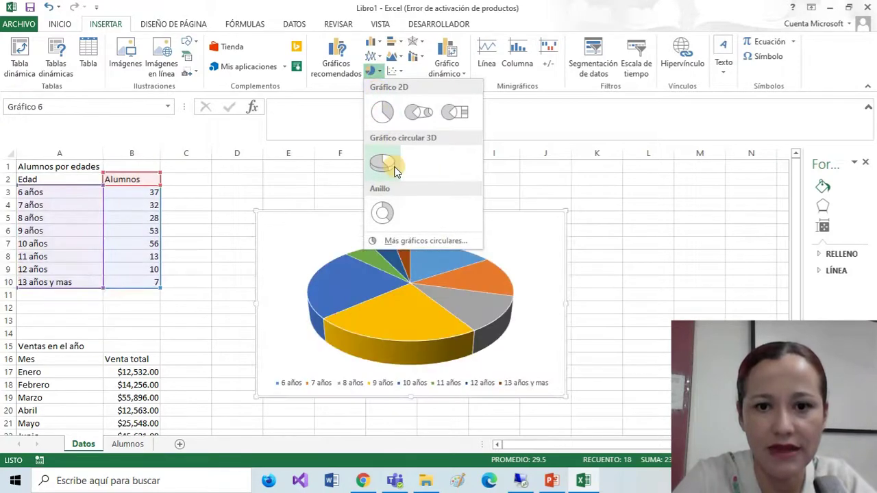
{"action": "left_click", "coordinate": [322, 68]}
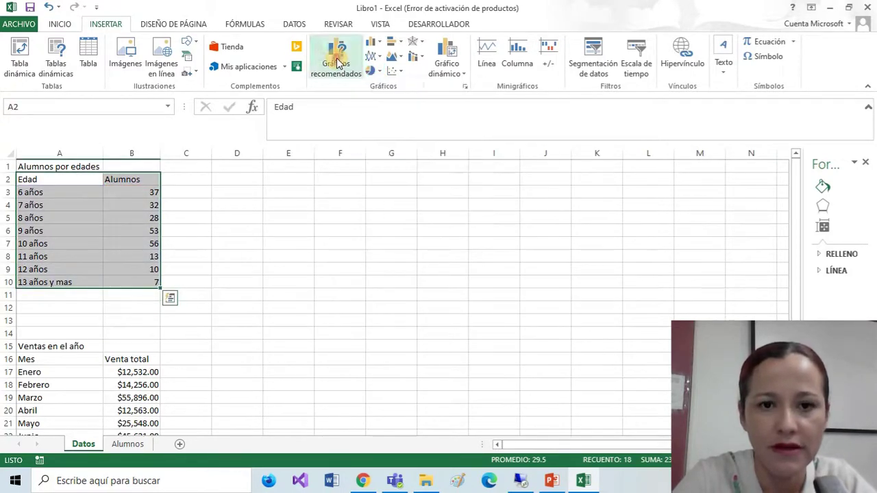
{"action": "left_click", "coordinate": [335, 44]}
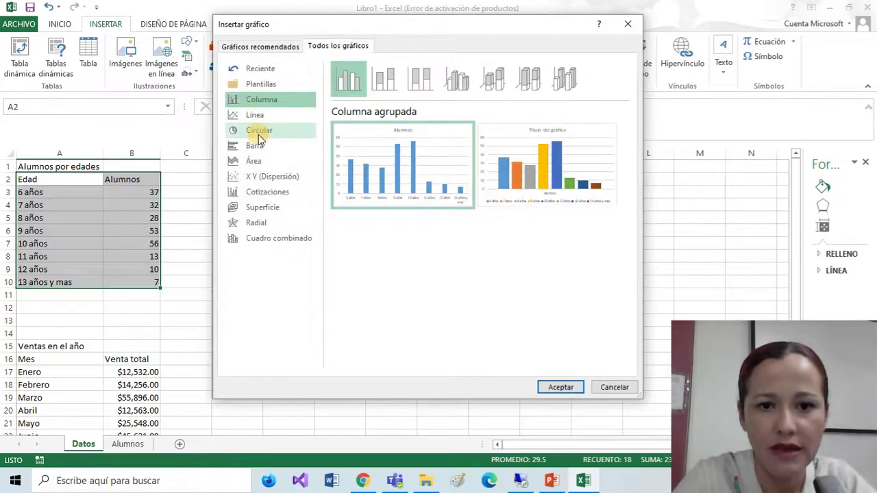
{"action": "left_click", "coordinate": [258, 130]}
{"action": "left_click", "coordinate": [383, 80]}
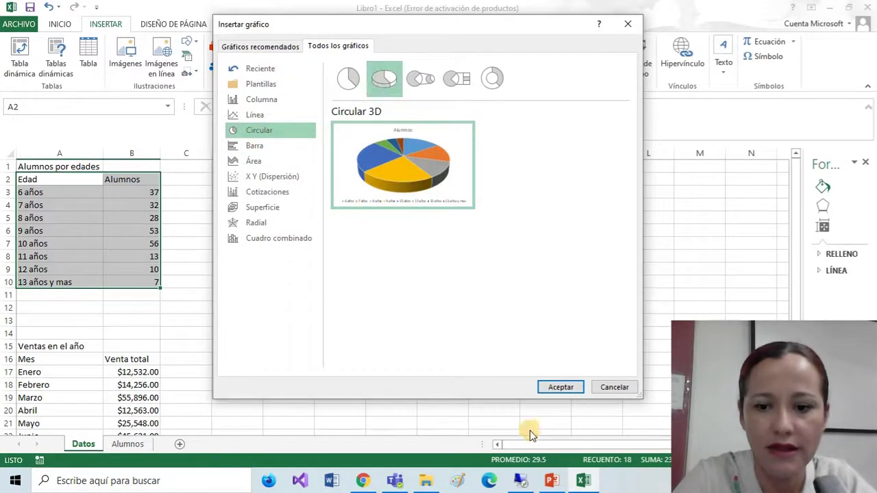
{"action": "left_click", "coordinate": [569, 388]}
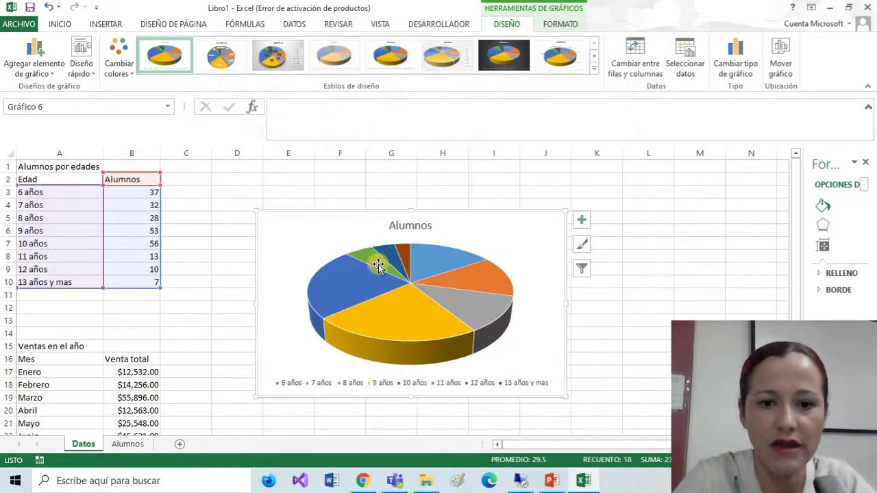
{"action": "left_click_drag", "start_coordinate": [457, 242], "coordinate": [462, 181]}
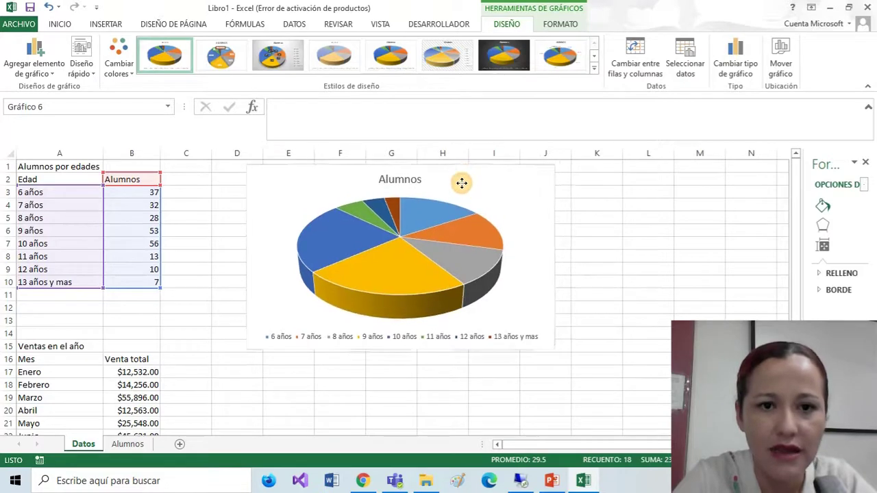
Apply the third design style, with a grey background and percentage labels, and the first Multicolor palette to the pie chart.
{"action": "left_click", "coordinate": [267, 56]}
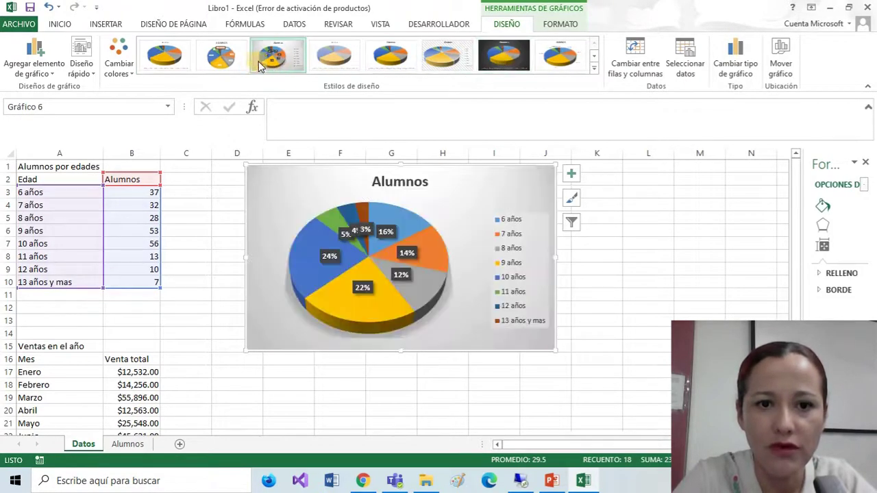
{"action": "left_click", "coordinate": [112, 66]}
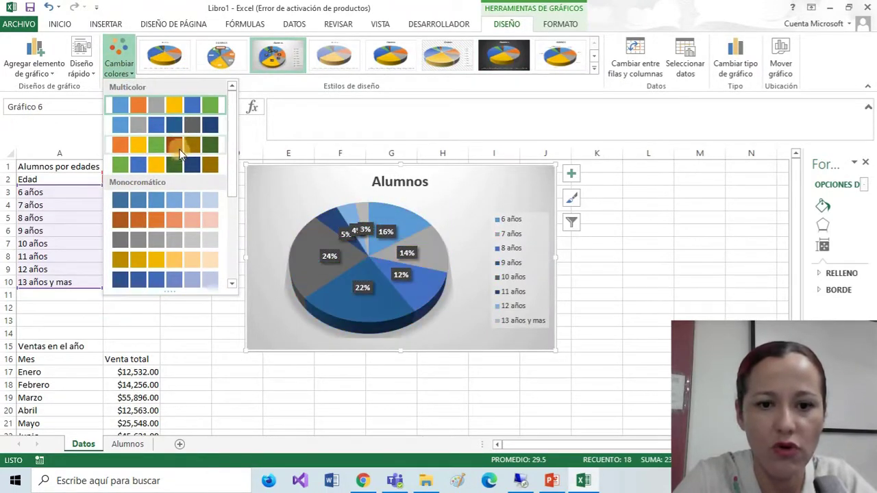
{"action": "left_click", "coordinate": [192, 103]}
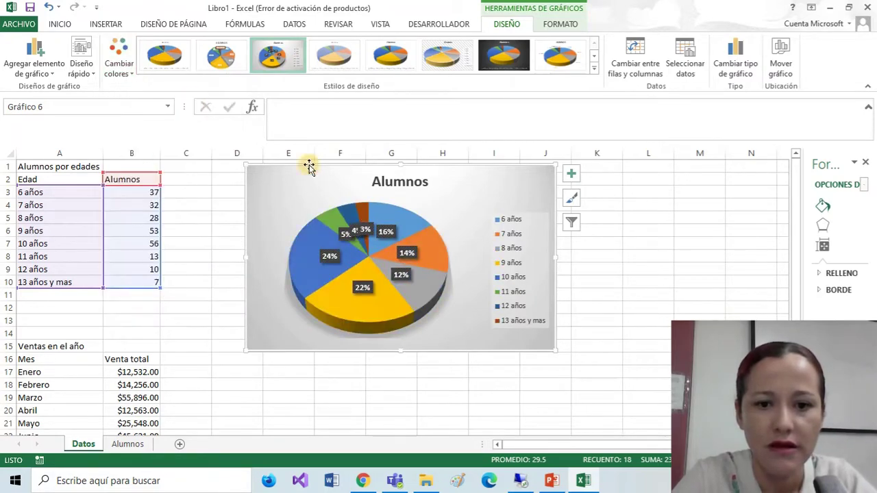
{"action": "left_click", "coordinate": [593, 295]}
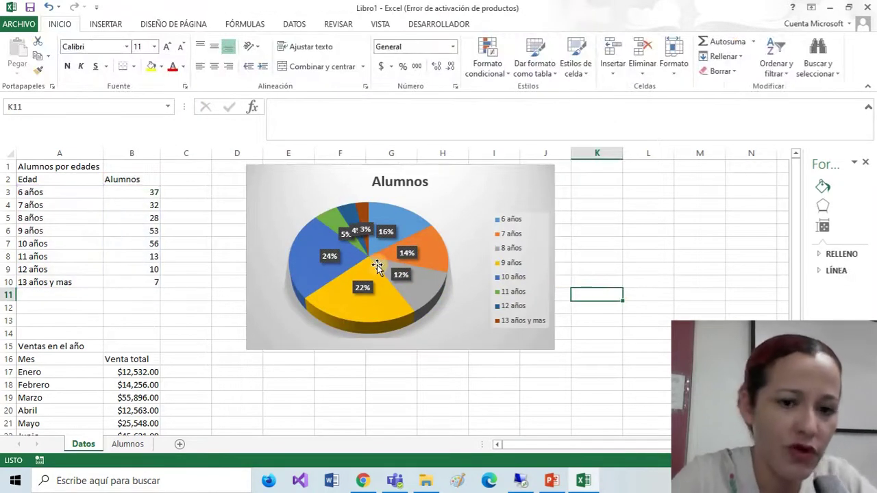
Move the 10 años slice's percentage label outside the pie, near its upper-left edge, and set its font size to 16.
{"action": "left_click", "coordinate": [331, 256]}
{"action": "left_click", "coordinate": [331, 258]}
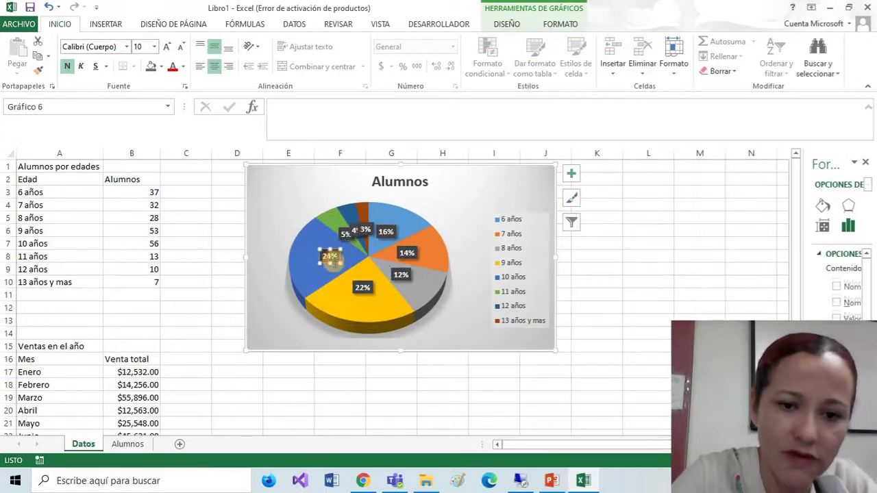
{"action": "scroll", "coordinate": [646, 264], "scroll_direction": "up", "scroll_amount": 3}
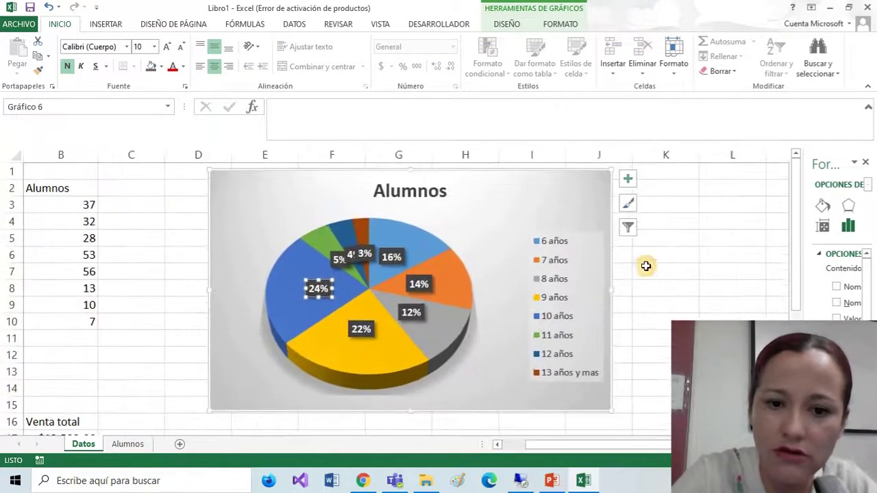
{"action": "left_click", "coordinate": [692, 272]}
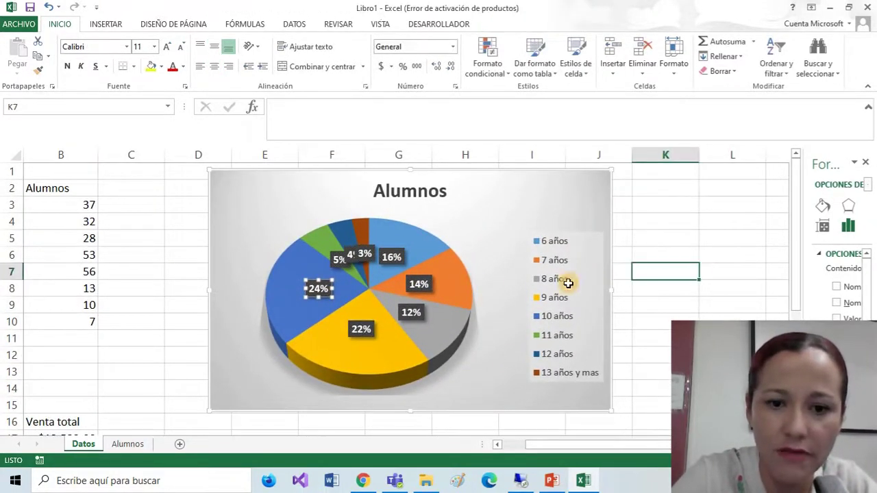
{"action": "left_click", "coordinate": [364, 254]}
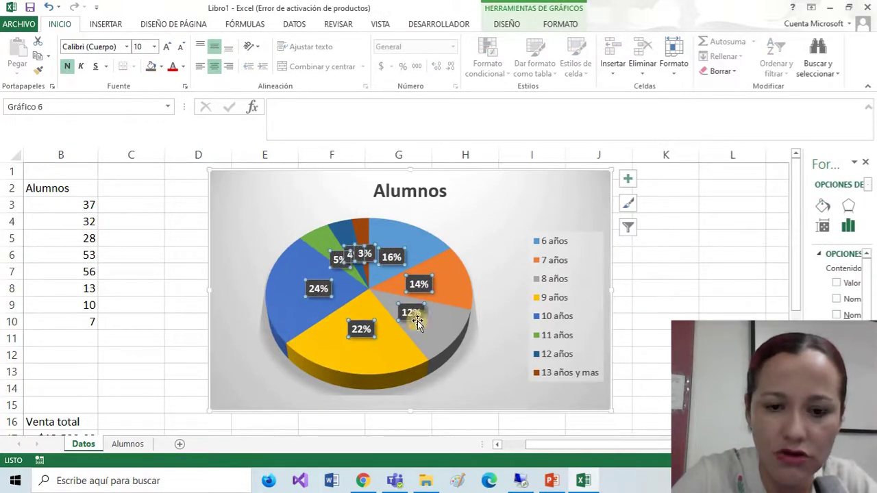
{"action": "left_click", "coordinate": [319, 289]}
{"action": "left_click_drag", "start_coordinate": [325, 281], "coordinate": [254, 239]}
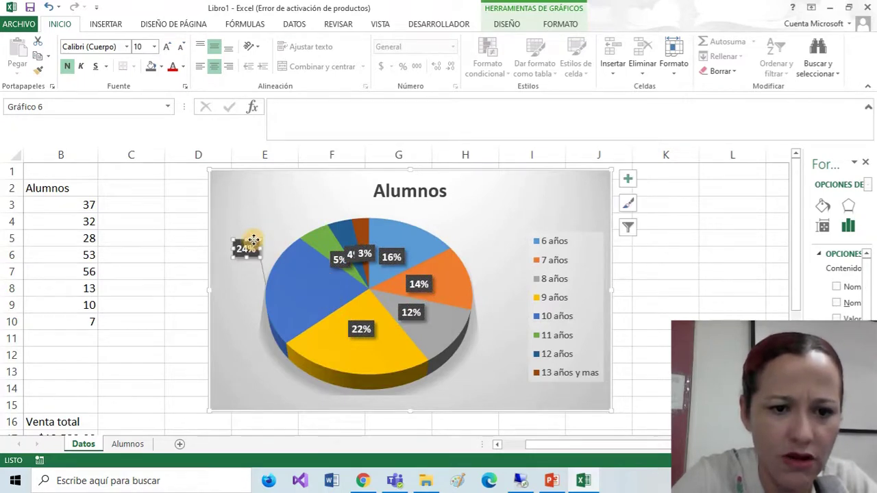
{"action": "left_click", "coordinate": [154, 47]}
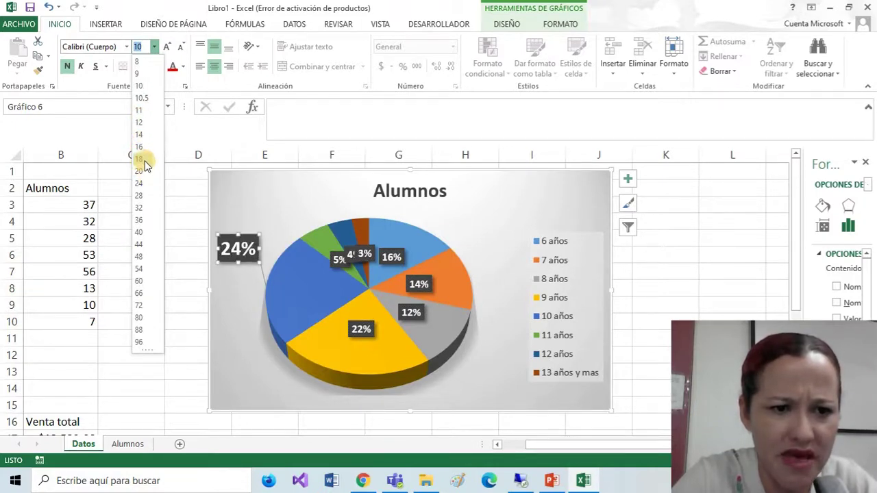
{"action": "left_click", "coordinate": [141, 146]}
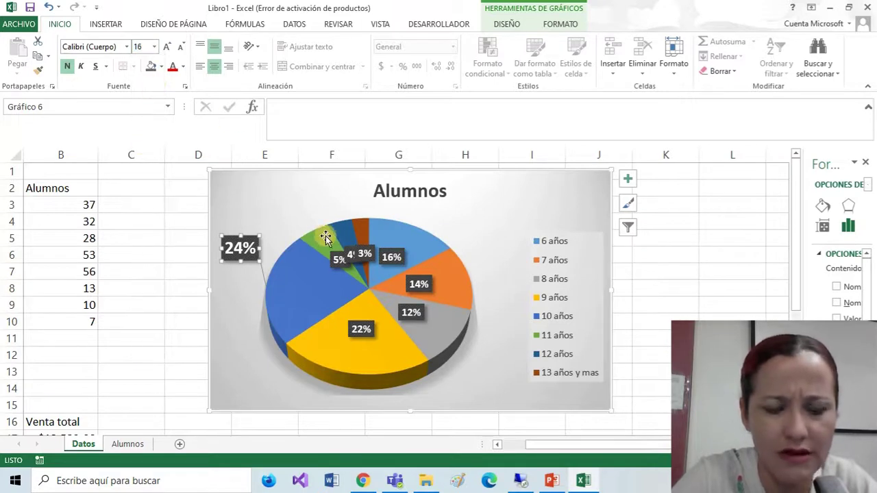
Set all the pie chart's percentage labels to font size 12 in Adobe Fangsong Std R.
{"action": "left_click", "coordinate": [743, 291]}
{"action": "left_click", "coordinate": [388, 261]}
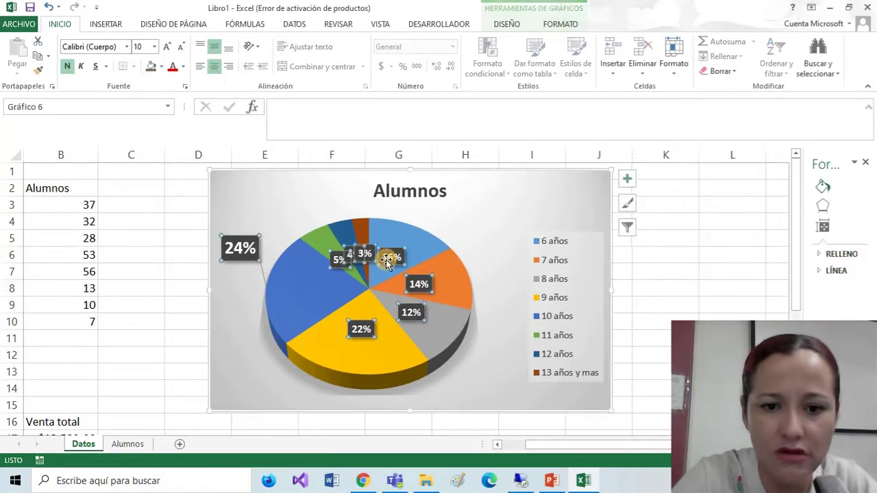
{"action": "left_click", "coordinate": [728, 272]}
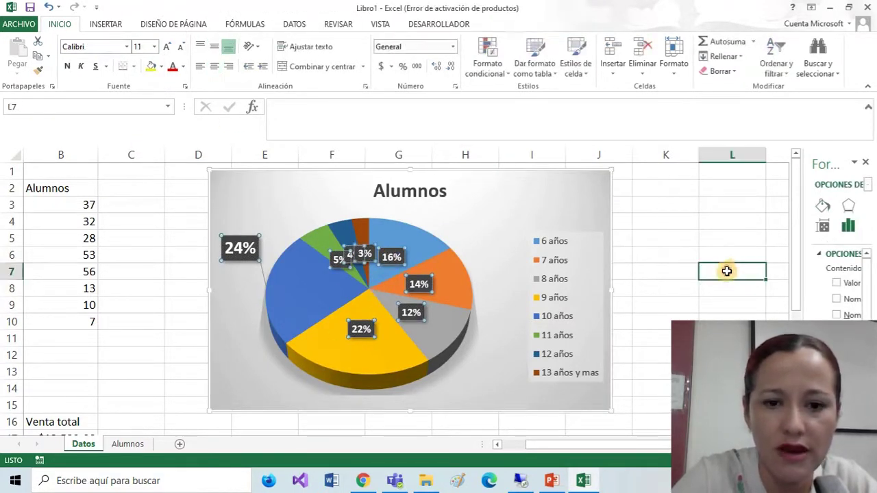
{"action": "left_click", "coordinate": [335, 256]}
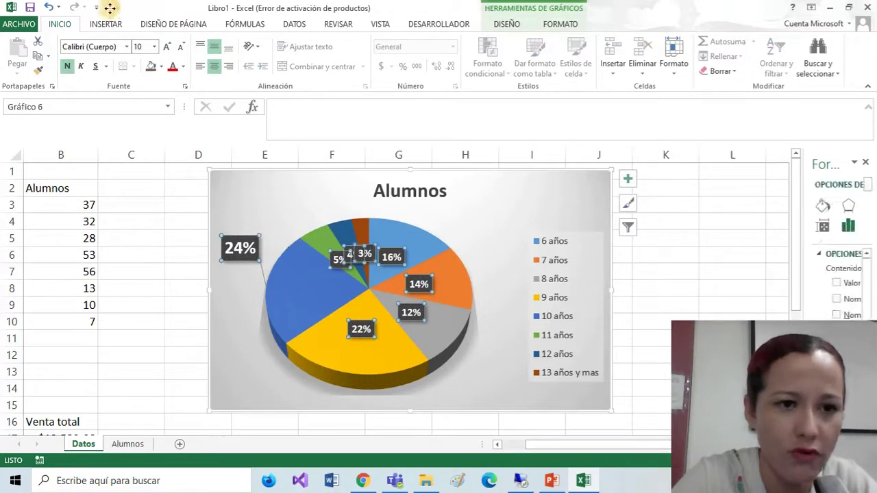
{"action": "left_click", "coordinate": [155, 46]}
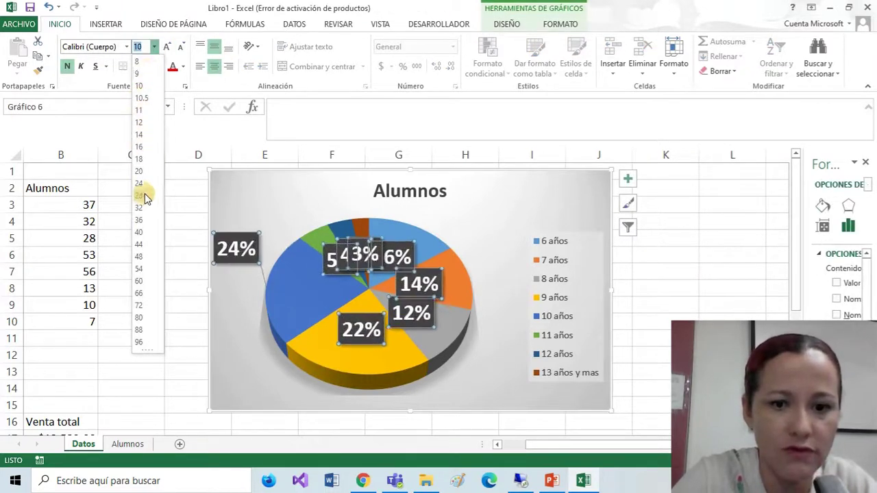
{"action": "left_click", "coordinate": [142, 122]}
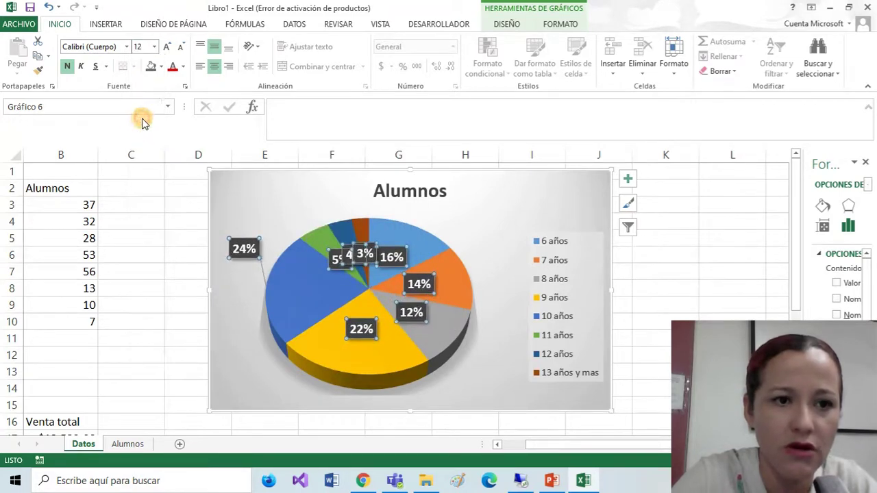
{"action": "left_click", "coordinate": [127, 46]}
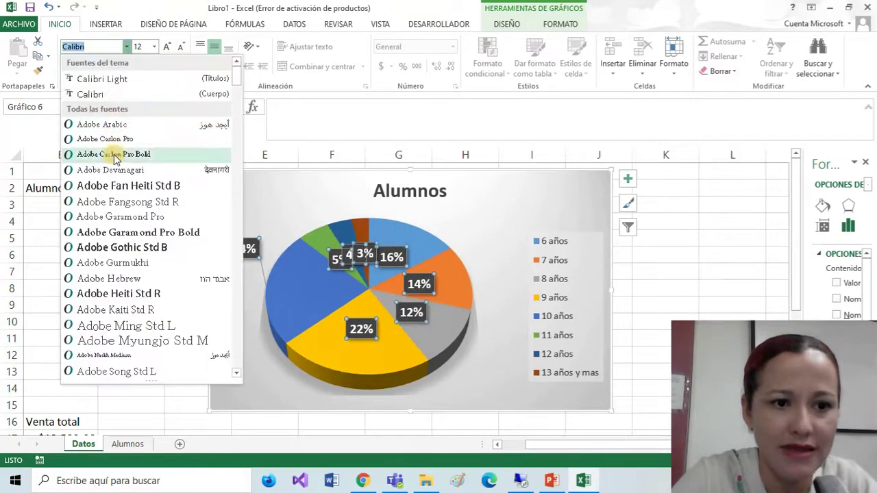
{"action": "left_click", "coordinate": [116, 201]}
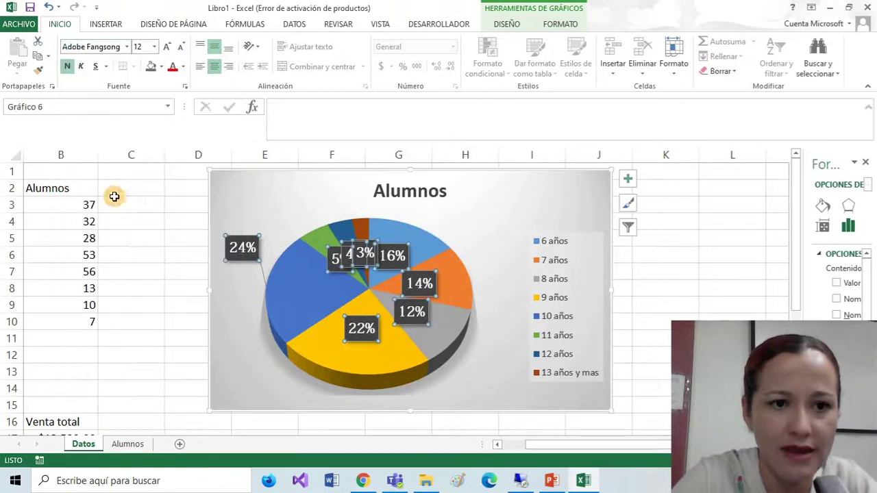
Colour the text of all percentage labels standard dark blue and fill the label boxes with a light gold theme colour.
{"action": "left_click", "coordinate": [178, 66]}
{"action": "left_click", "coordinate": [185, 66]}
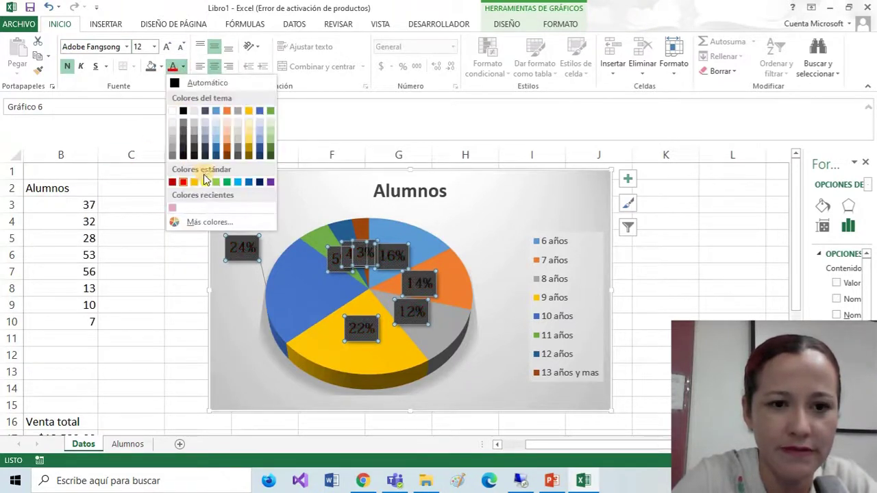
{"action": "left_click", "coordinate": [258, 182]}
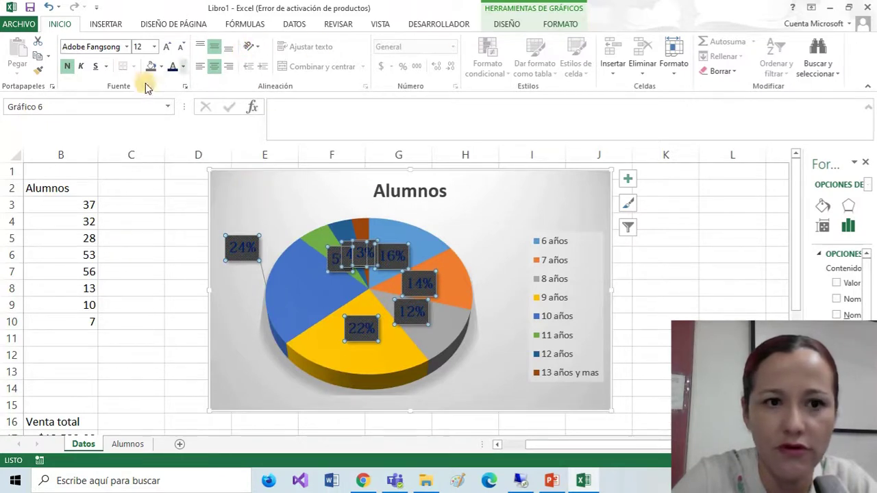
{"action": "left_click", "coordinate": [162, 67]}
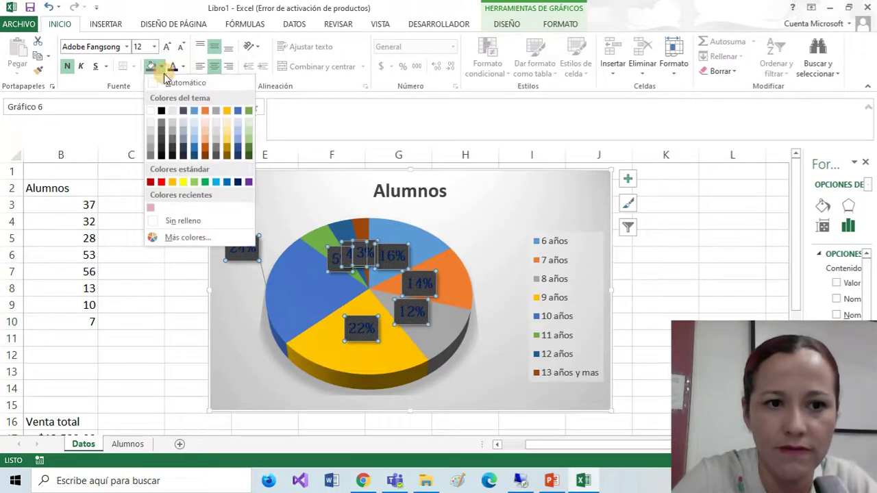
{"action": "left_click", "coordinate": [233, 141]}
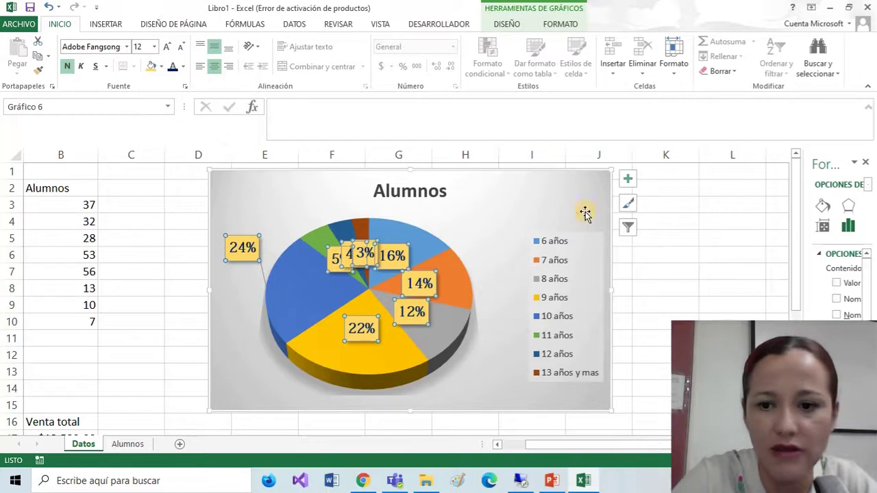
{"action": "left_click", "coordinate": [675, 236]}
Move the 9 años percentage label toward its slice's lower edge and the 8 años label outside the pie at its lower right.
{"action": "left_click", "coordinate": [464, 358]}
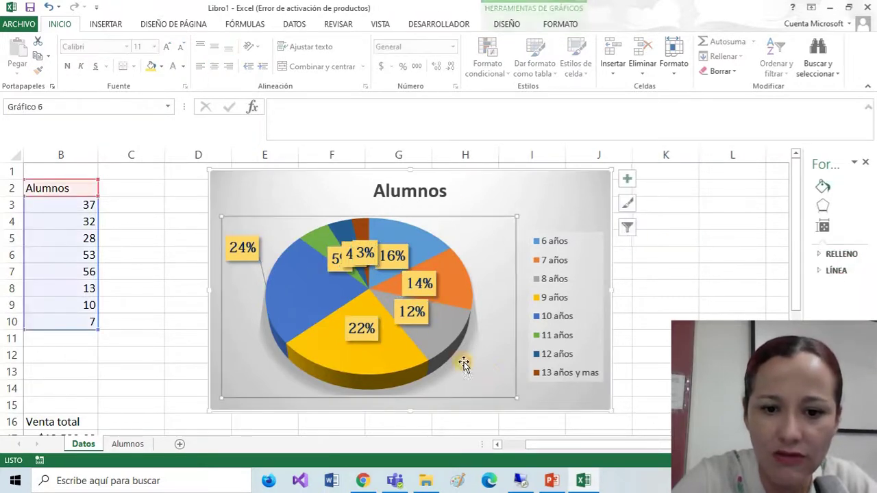
{"action": "left_click", "coordinate": [370, 331]}
{"action": "left_click", "coordinate": [368, 342]}
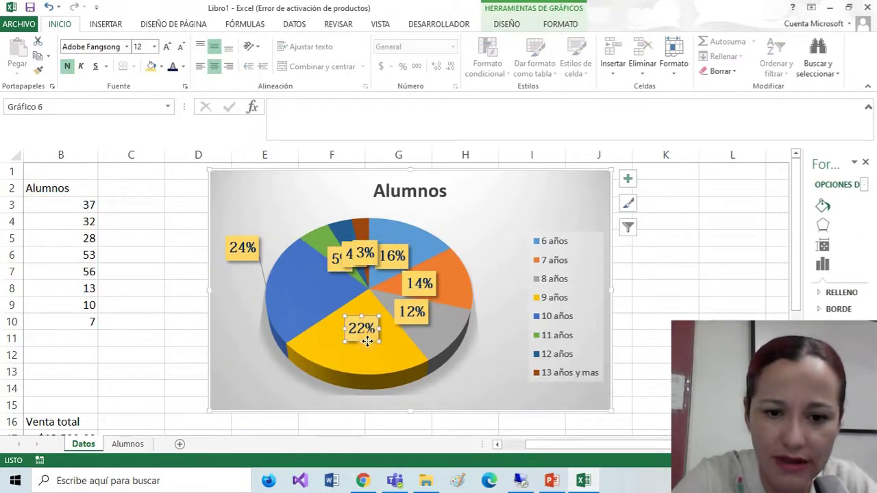
{"action": "left_click_drag", "start_coordinate": [368, 340], "coordinate": [371, 366]}
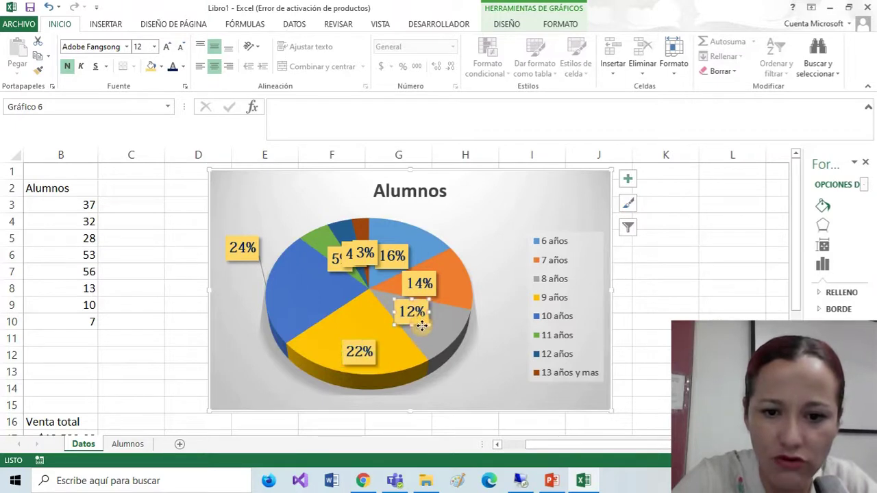
{"action": "left_click_drag", "start_coordinate": [421, 327], "coordinate": [456, 351]}
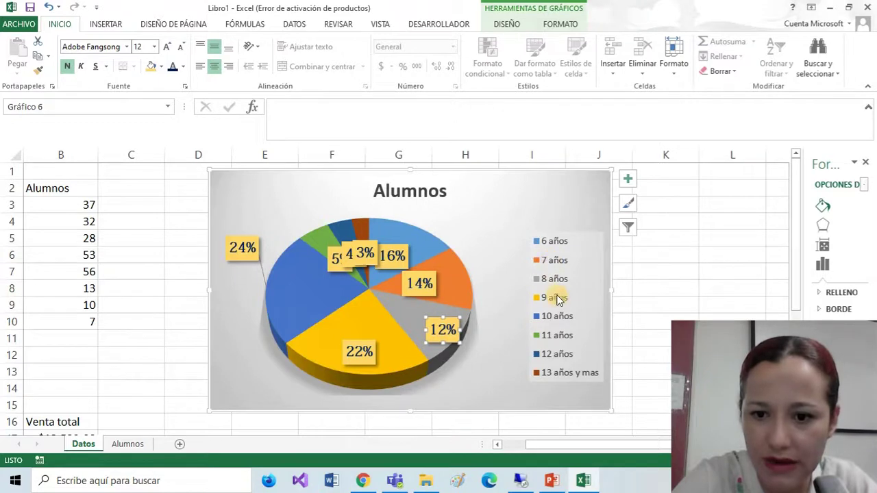
{"action": "left_click_drag", "start_coordinate": [458, 337], "coordinate": [504, 371]}
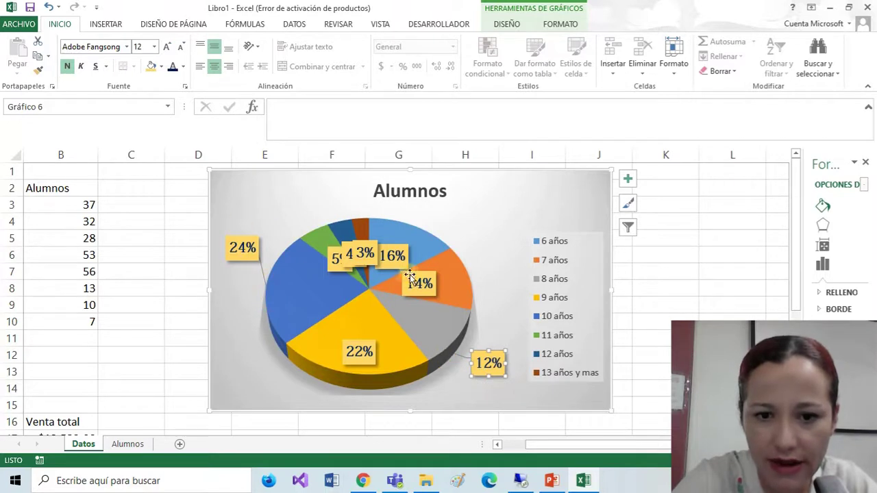
Move the percentage labels of the 7, 6, 13 y mas, 12 and 11 años slices outside the pie, each beside its slice.
{"action": "left_click_drag", "start_coordinate": [426, 272], "coordinate": [496, 238]}
{"action": "left_click_drag", "start_coordinate": [394, 250], "coordinate": [463, 208]}
{"action": "left_click_drag", "start_coordinate": [360, 243], "coordinate": [360, 187]}
{"action": "left_click_drag", "start_coordinate": [355, 245], "coordinate": [326, 187]}
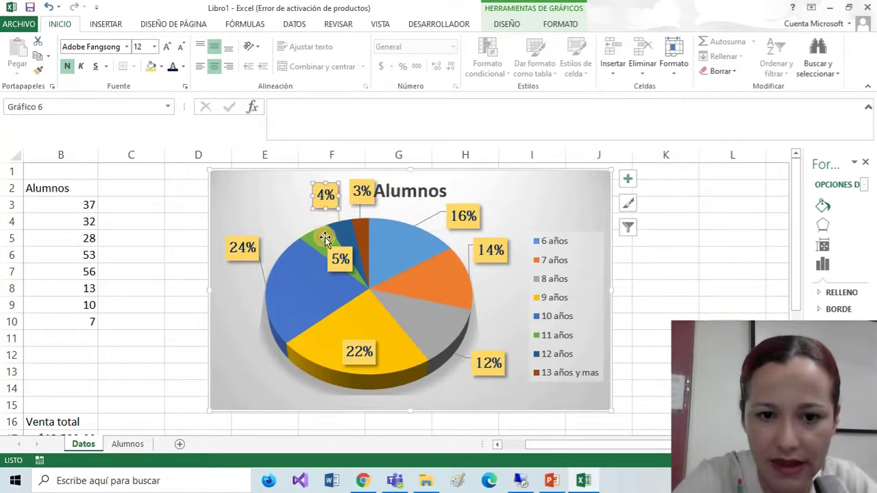
{"action": "left_click_drag", "start_coordinate": [339, 248], "coordinate": [288, 200]}
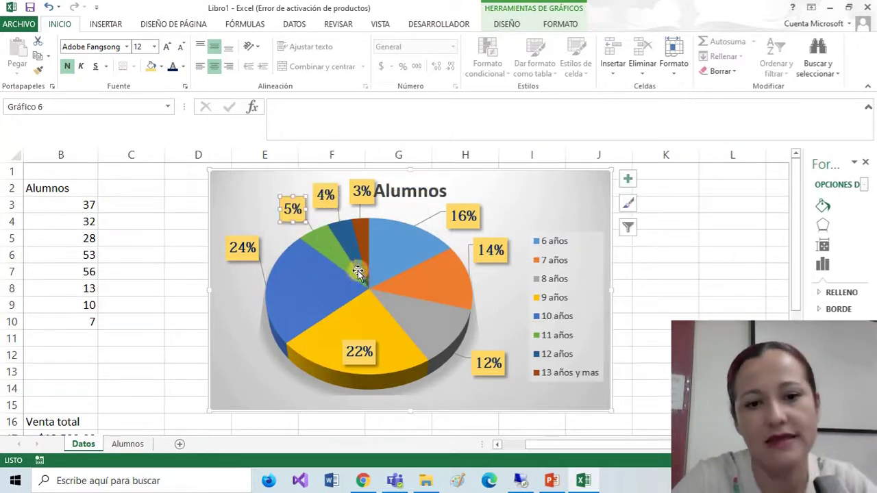
{"action": "left_click", "coordinate": [706, 272]}
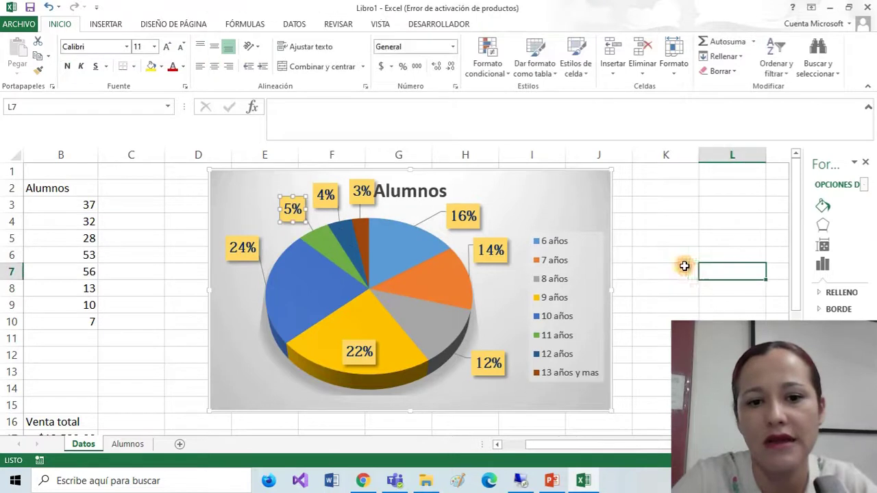
Move the chart title to the chart's upper-right corner and change its text to Primaria: "Ford".
{"action": "left_click", "coordinate": [434, 188]}
{"action": "left_click_drag", "start_coordinate": [428, 177], "coordinate": [594, 172]}
{"action": "double_click", "coordinate": [575, 185]}
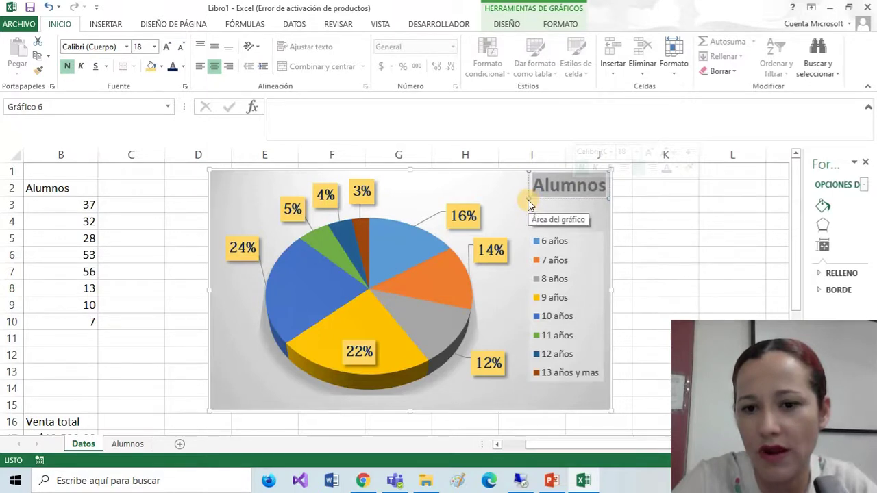
{"action": "type", "text": "Prios"}
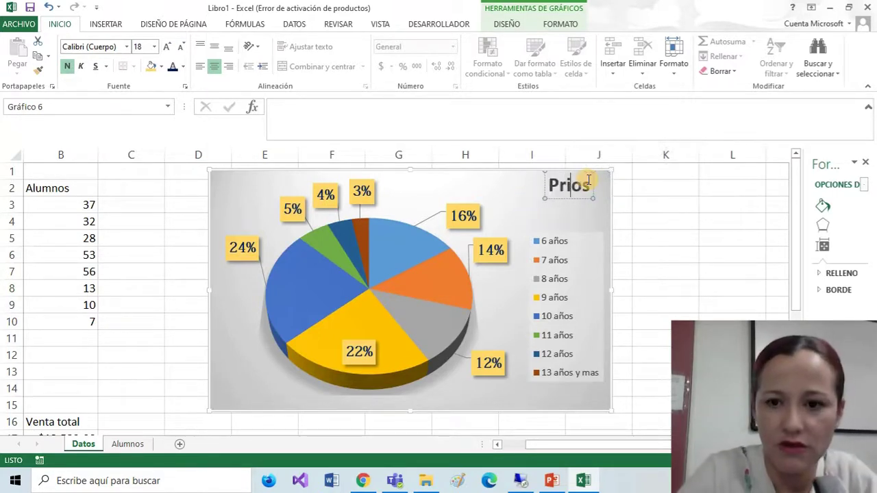
{"action": "key", "text": "BackSpace"}
{"action": "key", "text": "BackSpace"}
{"action": "type", "text": "ma"}
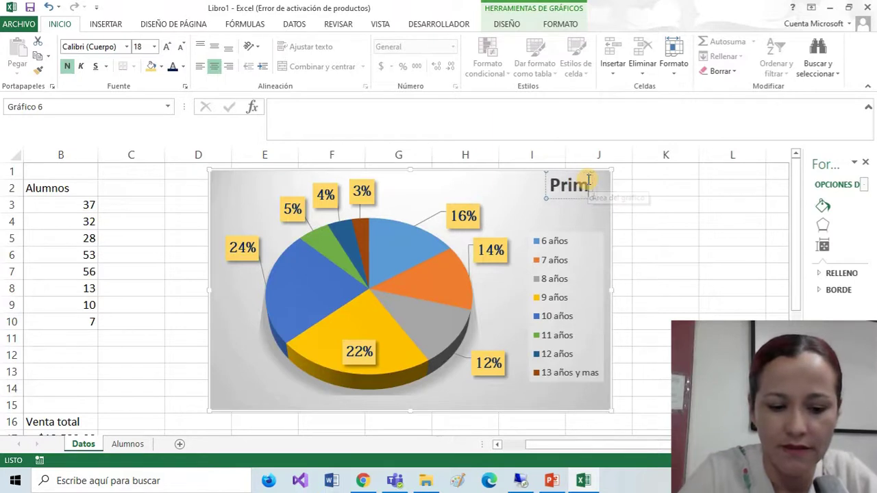
{"action": "type", "text": "ria"}
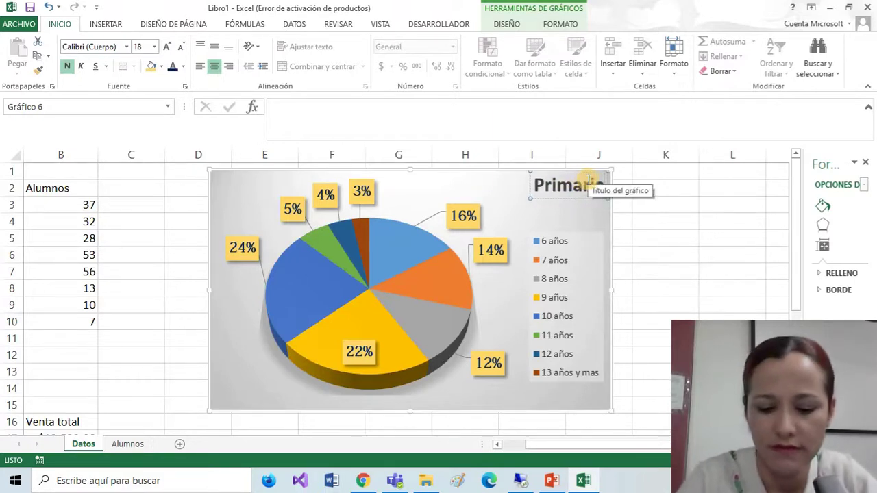
{"action": "type", "text": ": \""}
{"action": "key", "text": "BackSpace"}
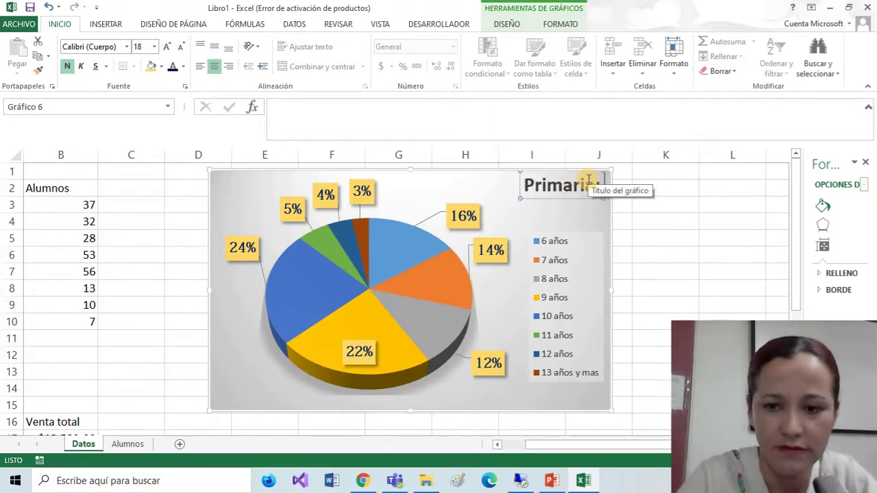
{"action": "type", "text": "\"\"Ford"}
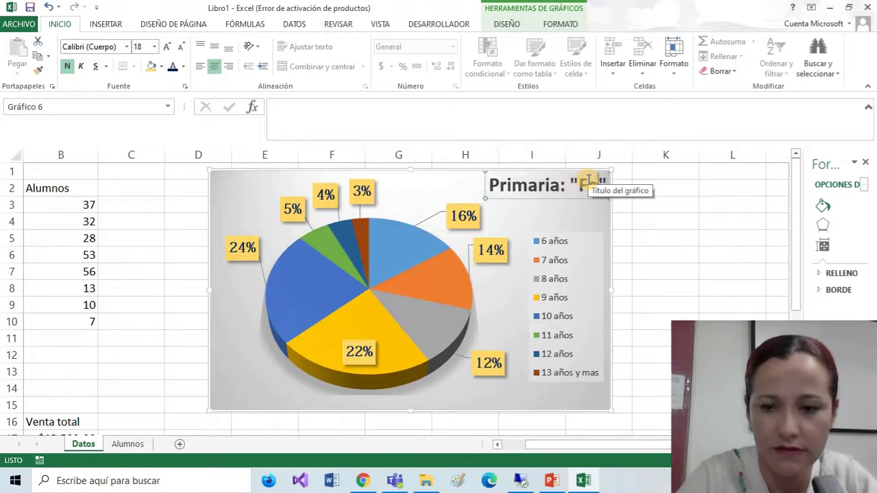
{"action": "left_click", "coordinate": [642, 293]}
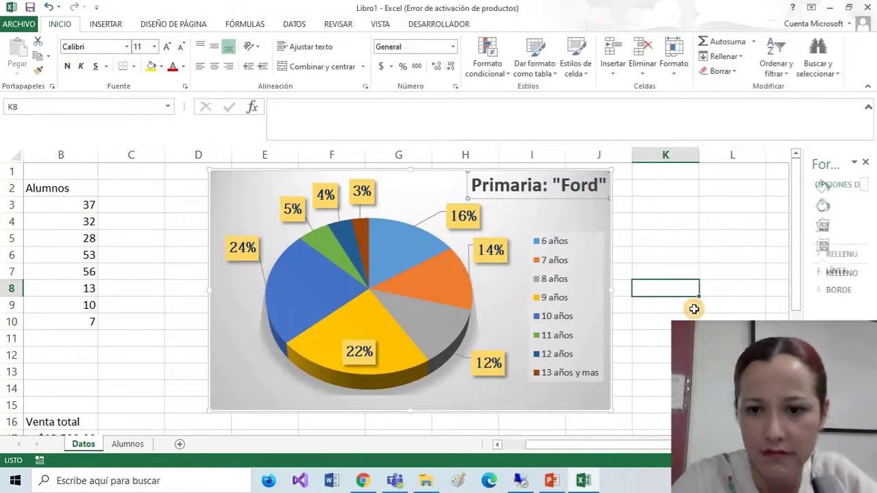
{"action": "left_click", "coordinate": [637, 190]}
{"action": "left_click", "coordinate": [546, 263]}
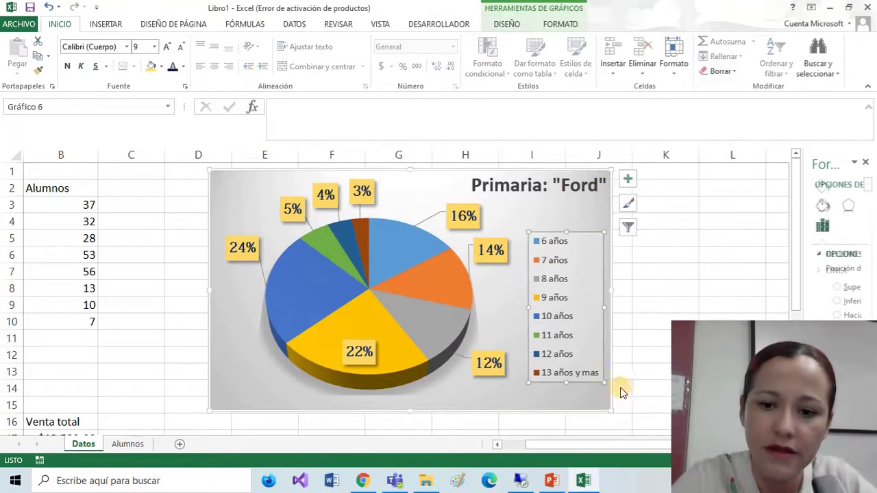
{"action": "left_click_drag", "start_coordinate": [660, 360], "coordinate": [659, 366]}
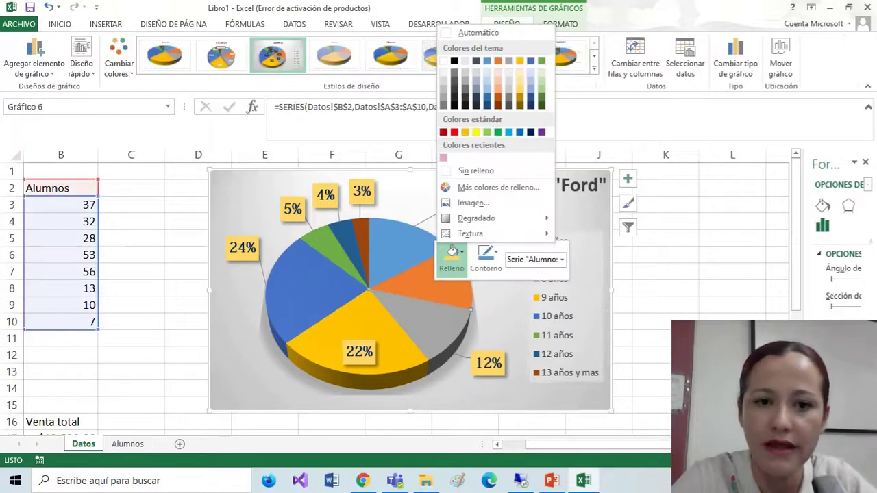
{"action": "left_click", "coordinate": [499, 312]}
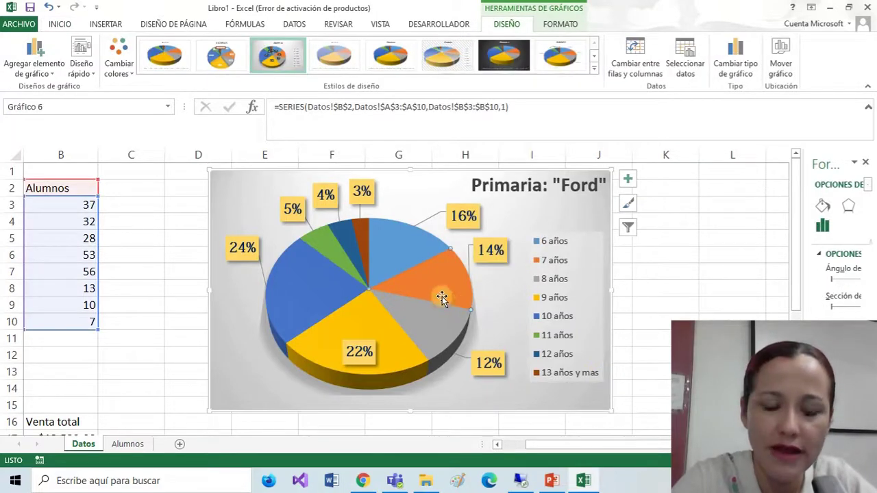
{"action": "left_click", "coordinate": [343, 269]}
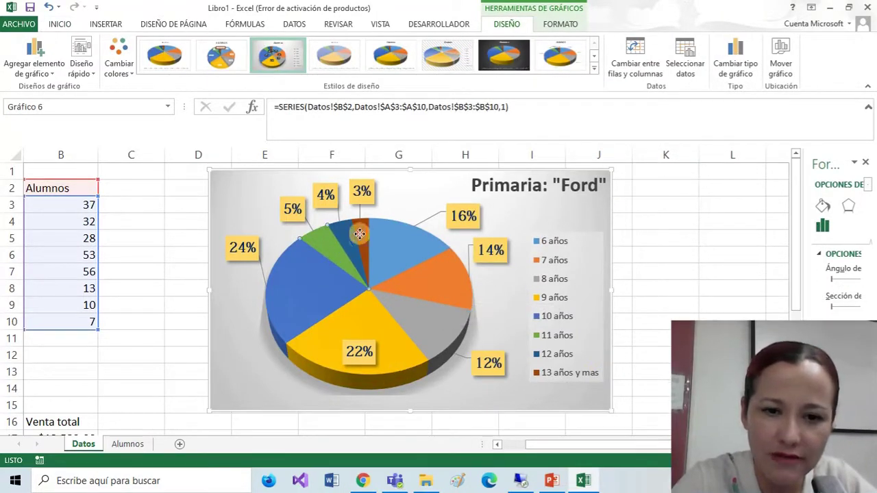
{"action": "left_click", "coordinate": [396, 261]}
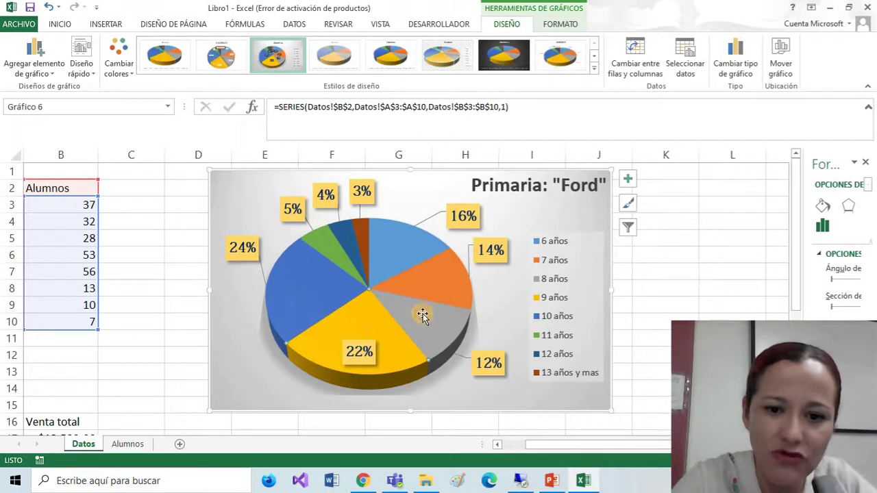
Fill the 10 años slice of the pie chart with the standard purple colour.
{"action": "left_click", "coordinate": [310, 277]}
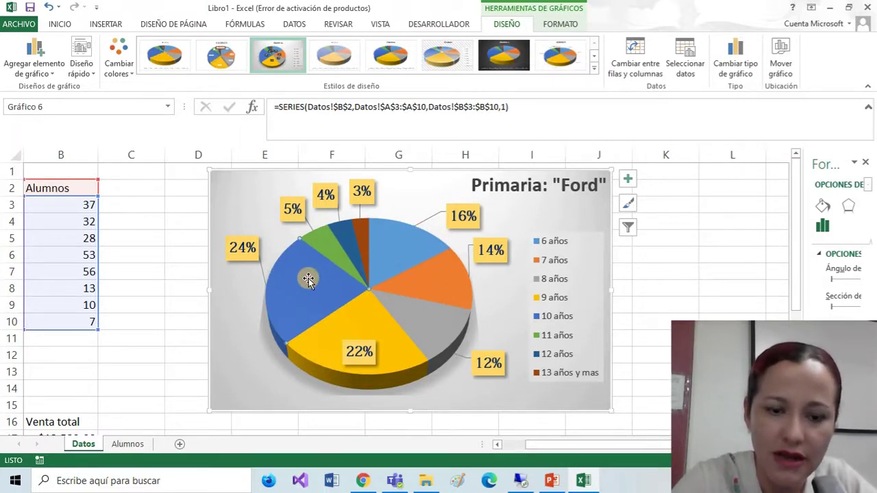
{"action": "right_click", "coordinate": [308, 279]}
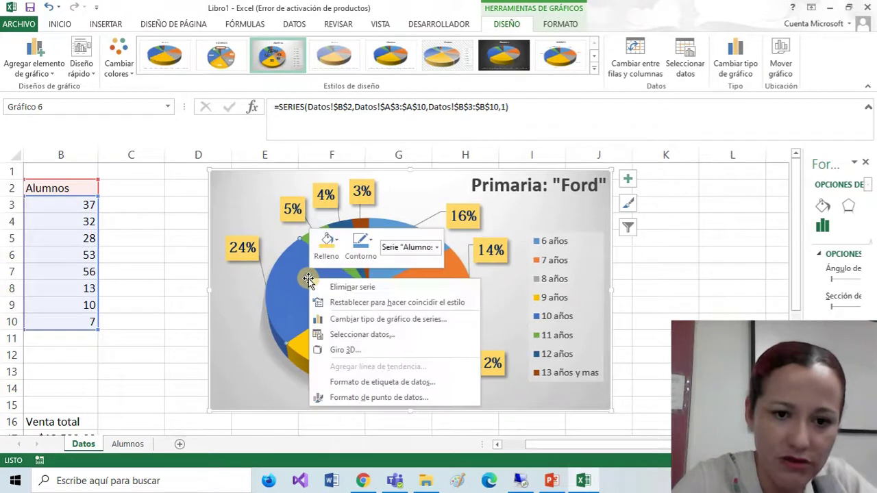
{"action": "left_click", "coordinate": [339, 238]}
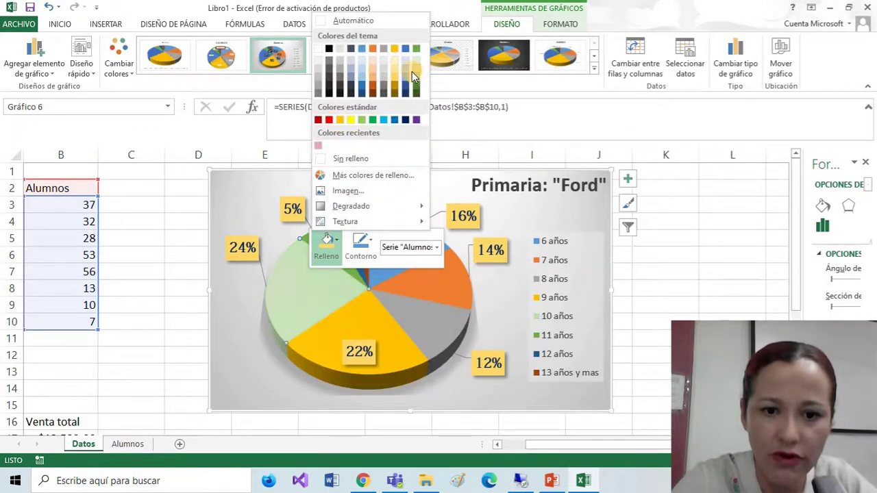
{"action": "left_click", "coordinate": [416, 122]}
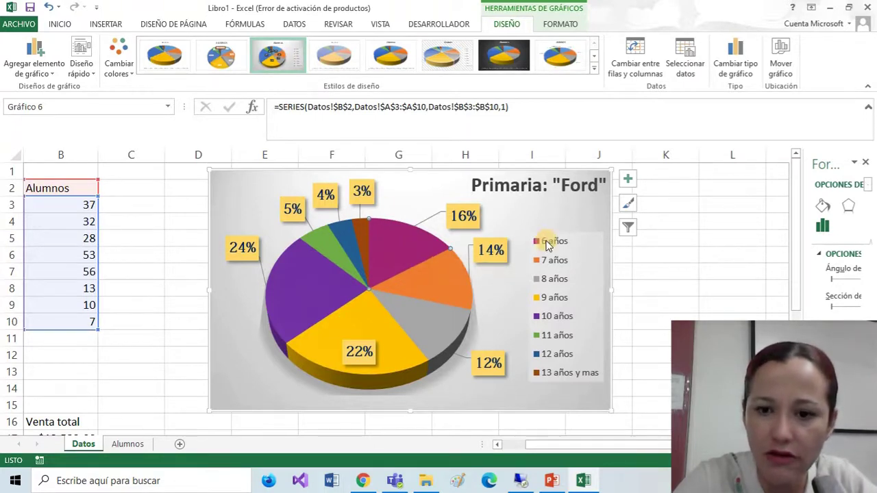
Fill the 10 años slice of the pie chart with the standard light blue colour.
{"action": "left_click", "coordinate": [326, 288]}
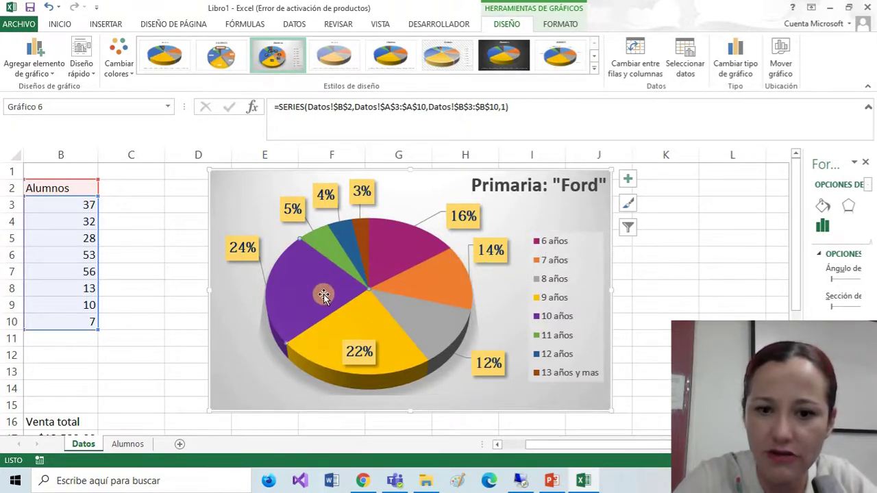
{"action": "right_click", "coordinate": [318, 289]}
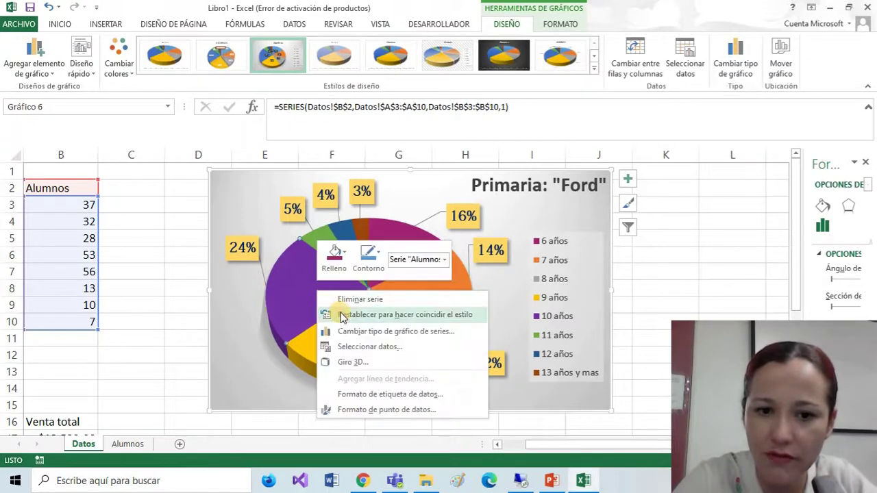
{"action": "left_click", "coordinate": [345, 252]}
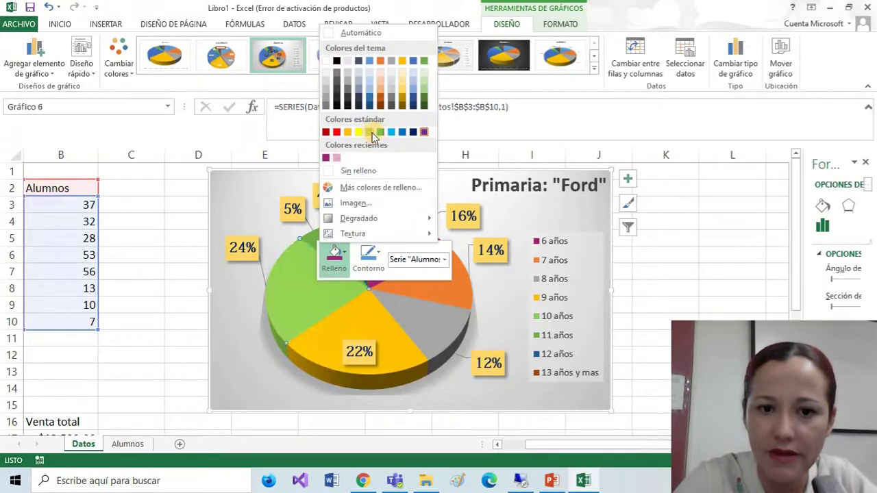
{"action": "left_click", "coordinate": [378, 133]}
{"action": "left_click", "coordinate": [338, 264]}
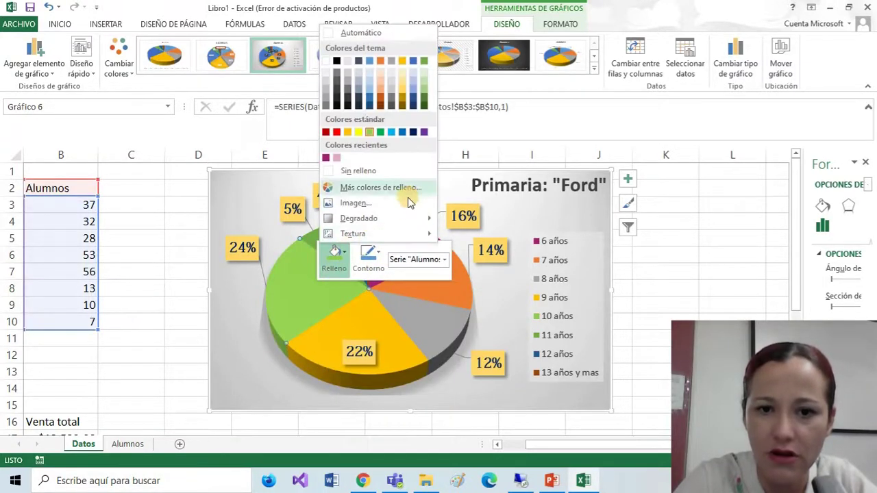
{"action": "left_click", "coordinate": [392, 133]}
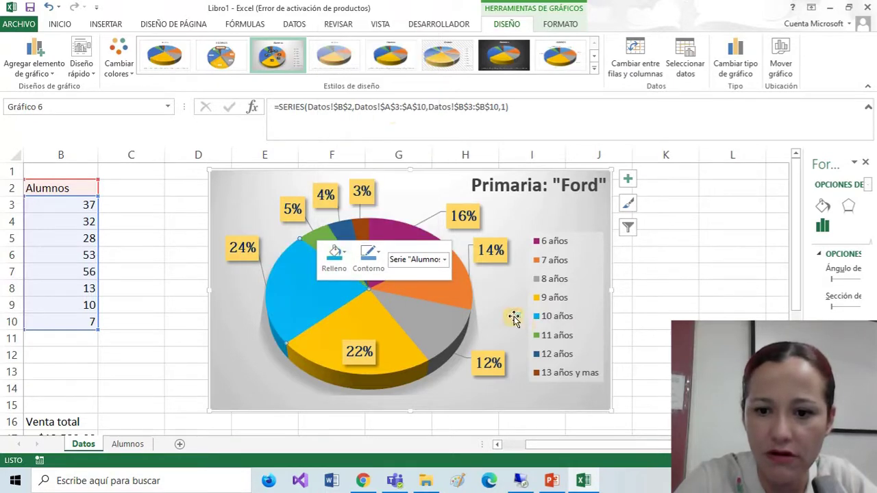
{"action": "left_click", "coordinate": [716, 284]}
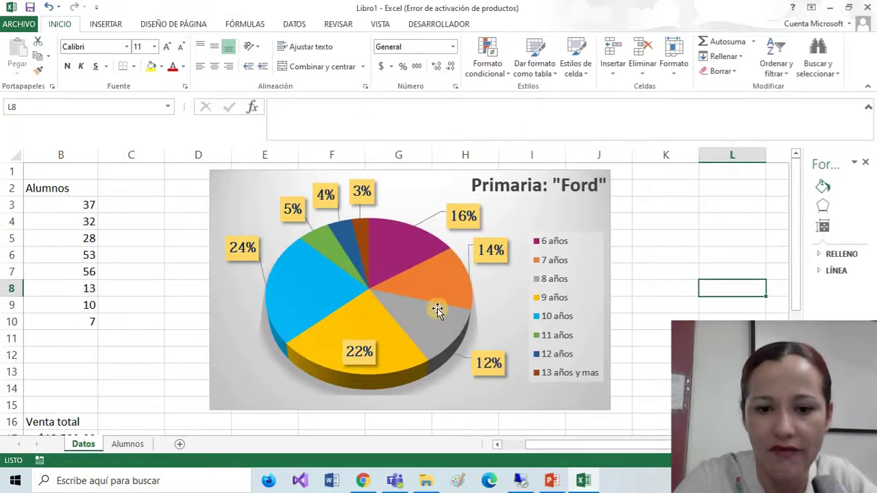
Select the yearly sales table A16:B28 with its headers and bring up the recommended charts for it.
{"action": "scroll", "coordinate": [276, 256], "scroll_direction": "down", "scroll_amount": 5}
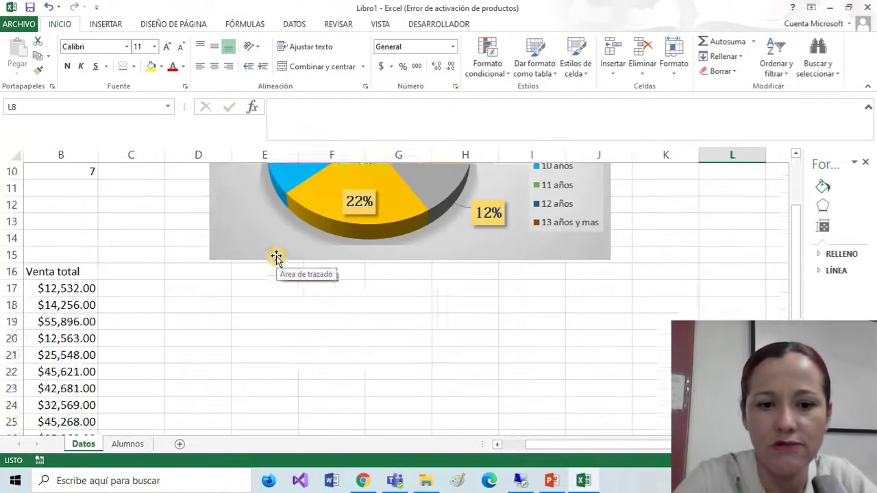
{"action": "scroll", "coordinate": [277, 257], "scroll_direction": "up", "scroll_amount": 3}
{"action": "scroll", "coordinate": [277, 257], "scroll_direction": "down", "scroll_amount": 4}
{"action": "scroll", "coordinate": [411, 413], "scroll_direction": "up", "scroll_amount": 2}
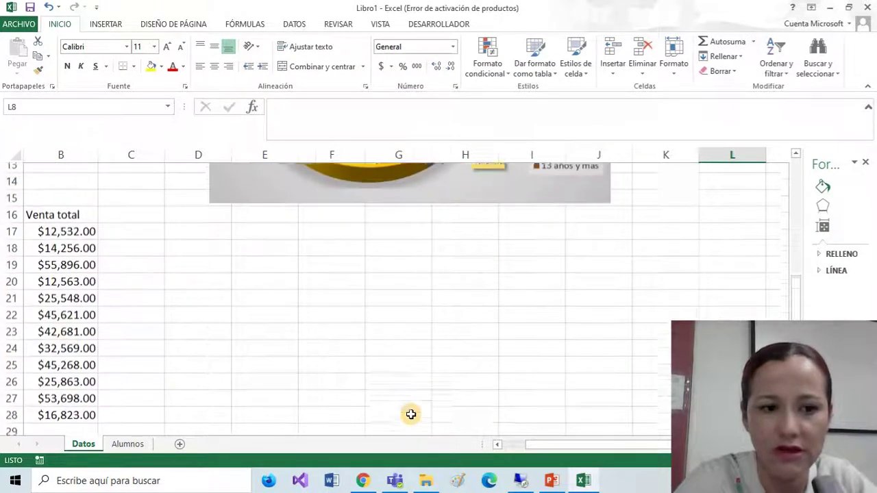
{"action": "left_click_drag", "start_coordinate": [593, 450], "coordinate": [509, 463]}
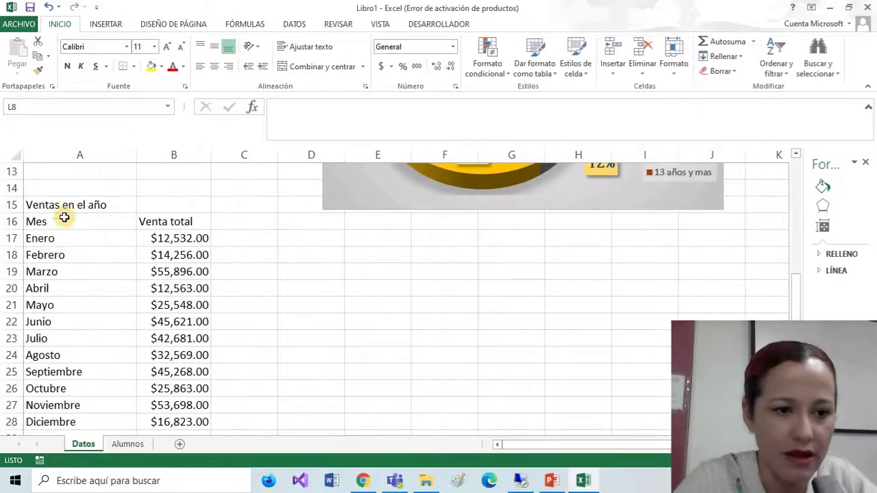
{"action": "left_click_drag", "start_coordinate": [59, 225], "coordinate": [168, 422]}
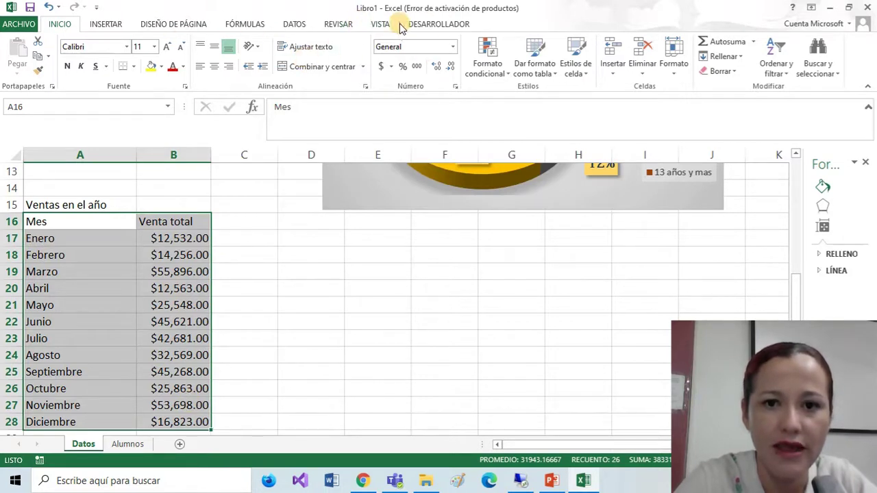
{"action": "left_click", "coordinate": [107, 24]}
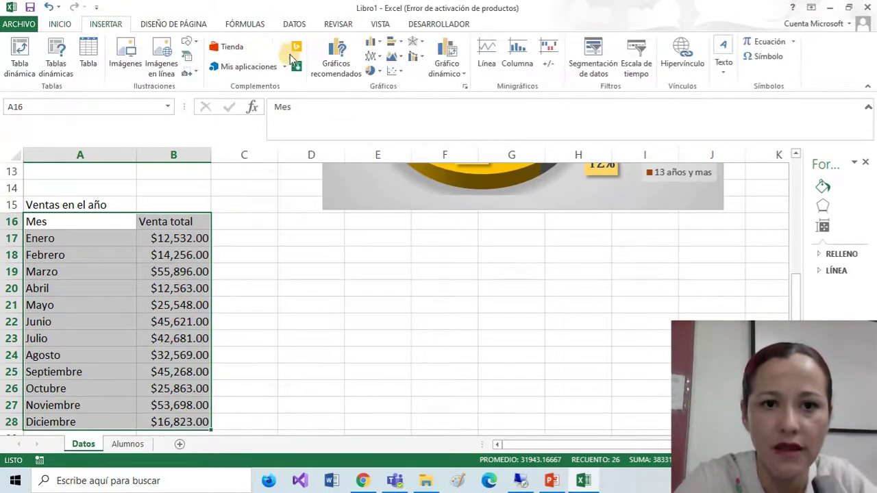
{"action": "left_click", "coordinate": [335, 59]}
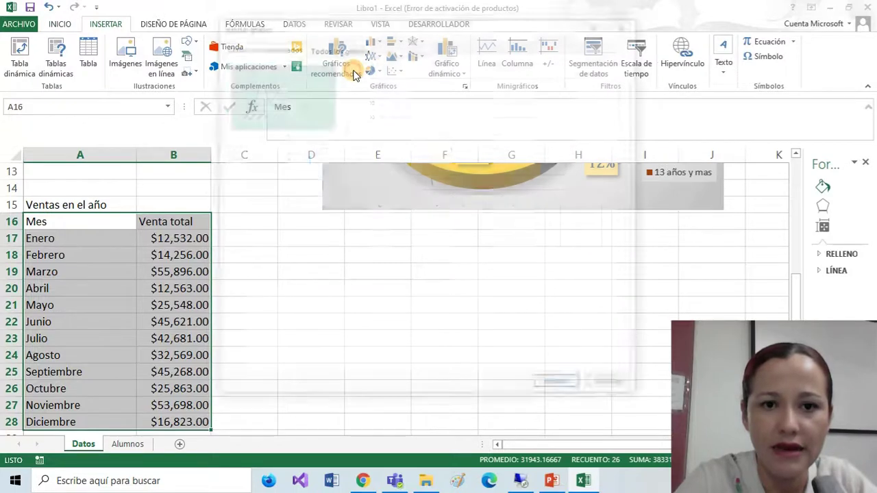
{"action": "left_click", "coordinate": [322, 48]}
{"action": "left_click", "coordinate": [281, 45]}
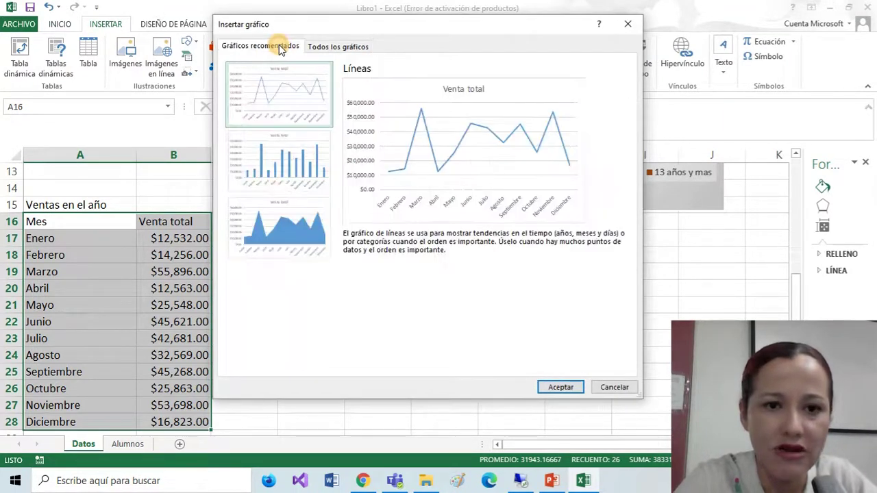
Compare the recommended Líneas, Columna agrupada and Área apilada charts for the sales data, including their previews and usage descriptions.
{"action": "left_click", "coordinate": [289, 162]}
{"action": "left_click", "coordinate": [282, 225]}
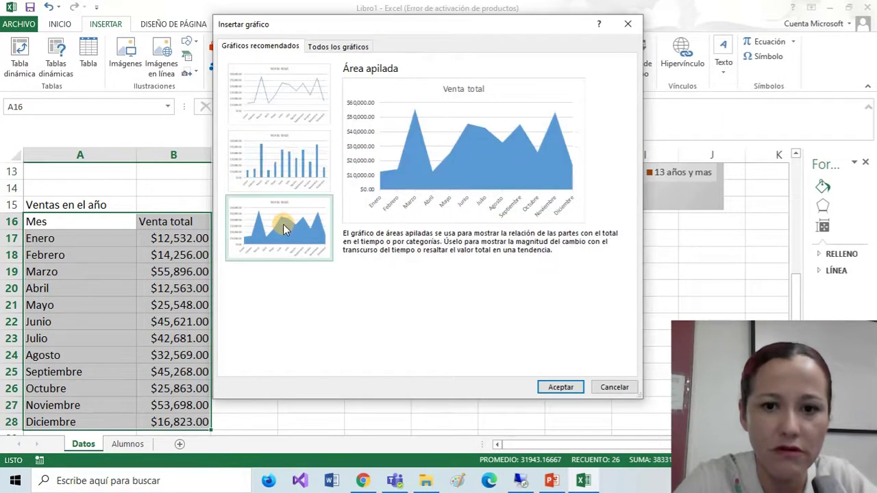
{"action": "left_click", "coordinate": [289, 97]}
{"action": "left_click", "coordinate": [293, 225]}
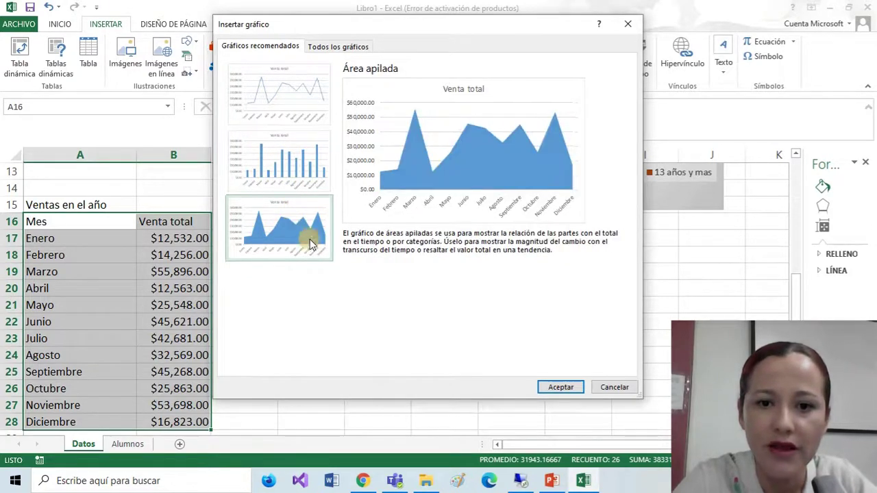
{"action": "left_click", "coordinate": [298, 111]}
{"action": "left_click", "coordinate": [300, 221]}
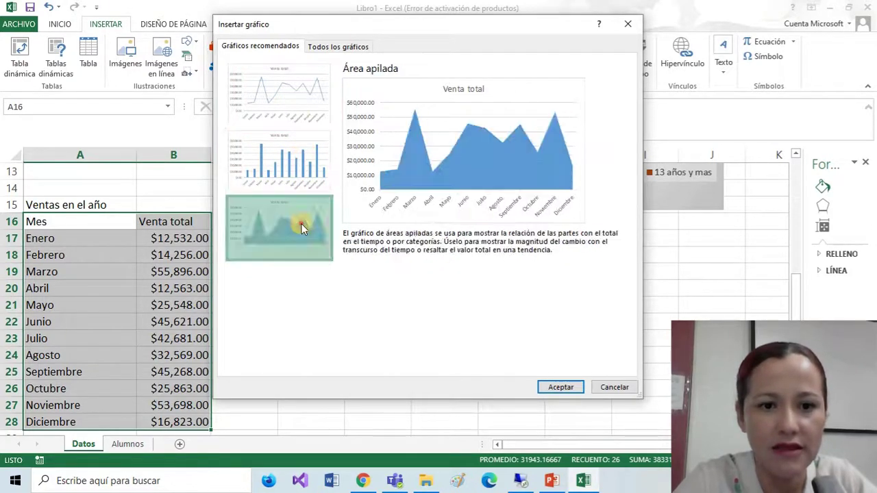
{"action": "left_click", "coordinate": [276, 154]}
{"action": "left_click", "coordinate": [283, 102]}
{"action": "left_click", "coordinate": [280, 231]}
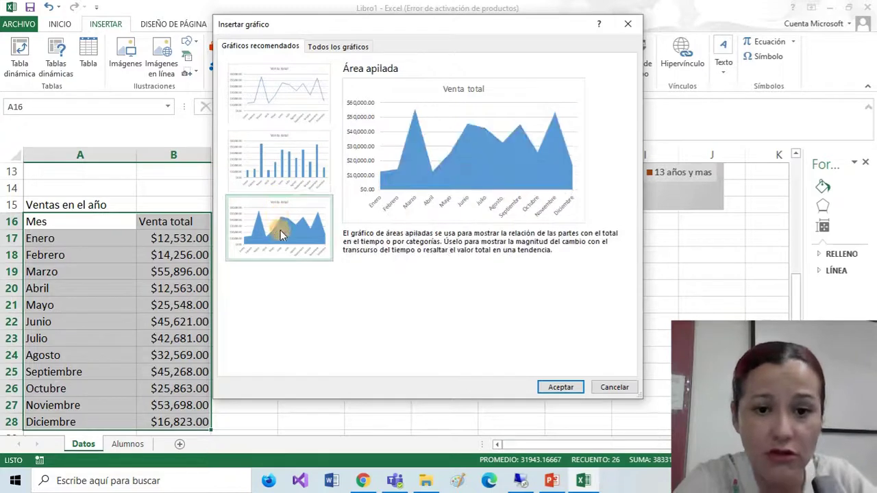
{"action": "left_click", "coordinate": [280, 161]}
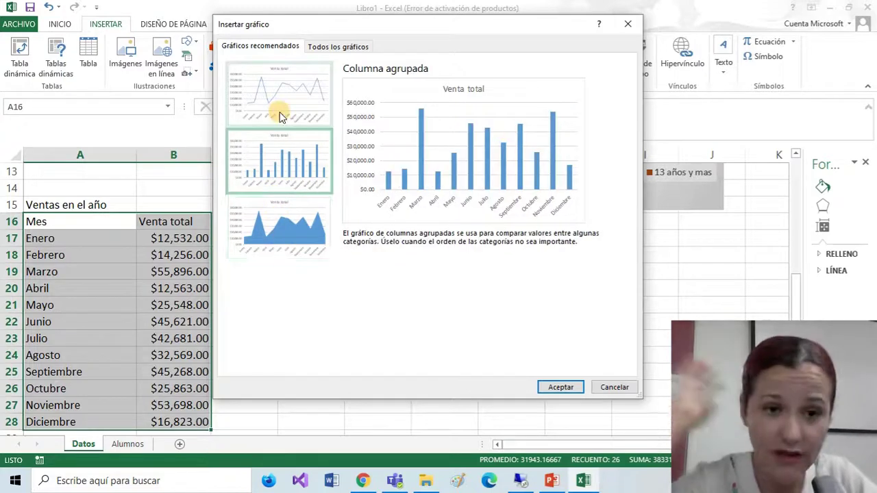
{"action": "left_click", "coordinate": [276, 229]}
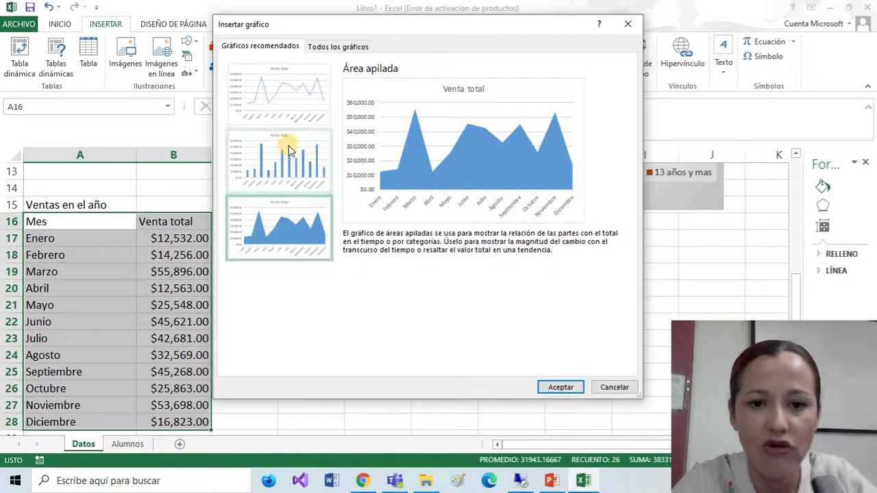
{"action": "left_click", "coordinate": [287, 149]}
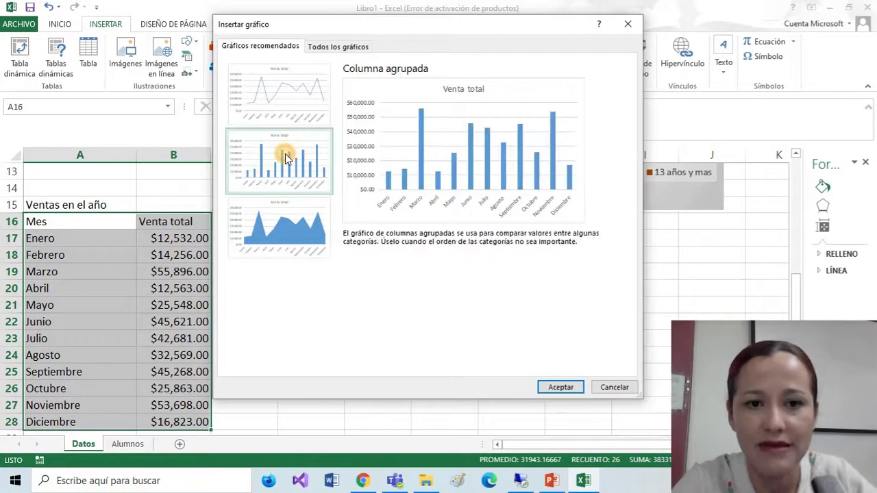
Insert the recommended Líneas chart of the monthly sales and delete it from the sheet.
{"action": "left_click", "coordinate": [290, 94]}
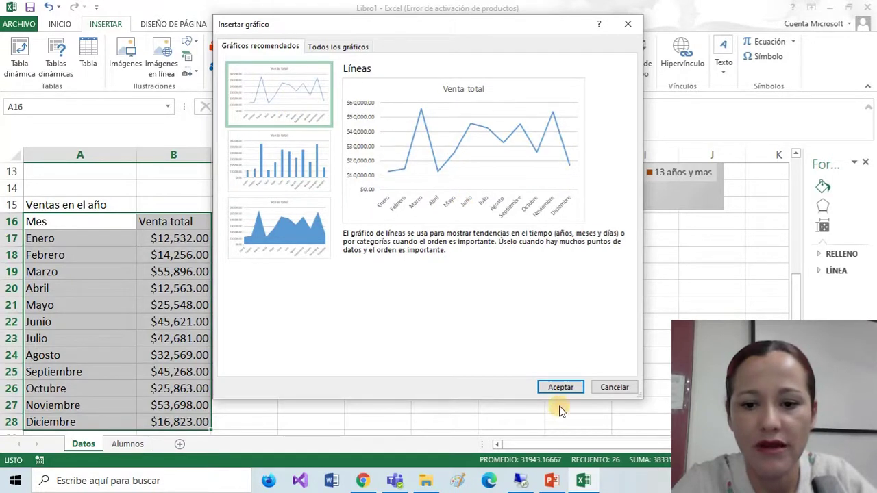
{"action": "left_click", "coordinate": [561, 387]}
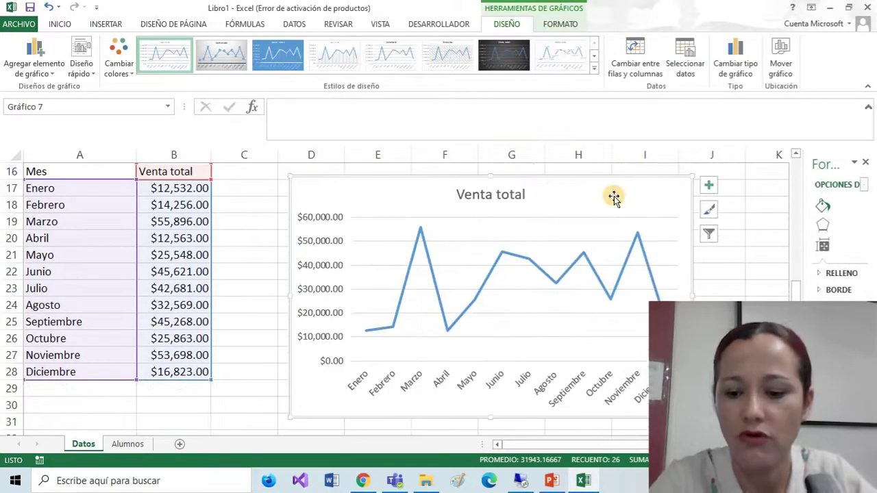
{"action": "key", "text": "Delete"}
{"action": "left_click", "coordinate": [614, 194]}
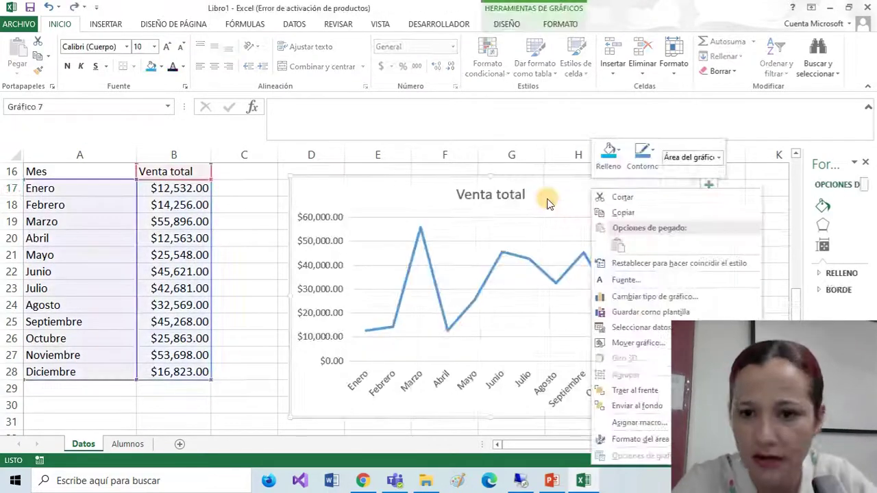
{"action": "left_click", "coordinate": [549, 198]}
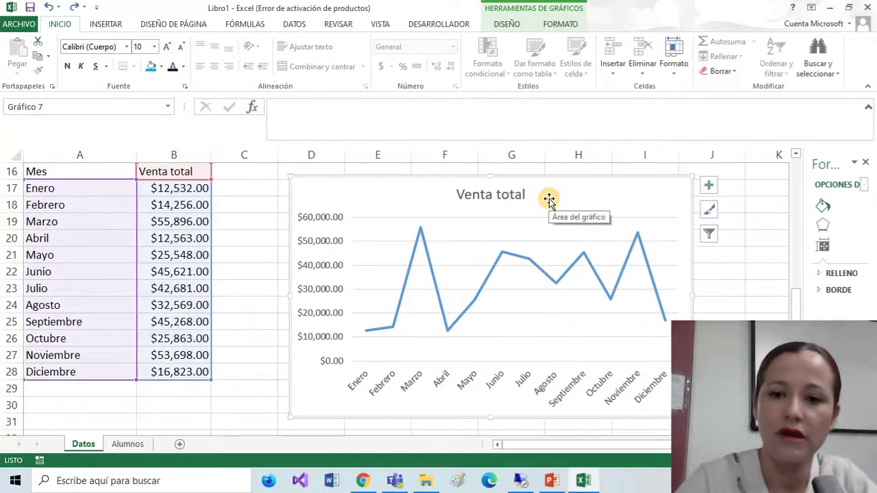
{"action": "key", "text": "Delete"}
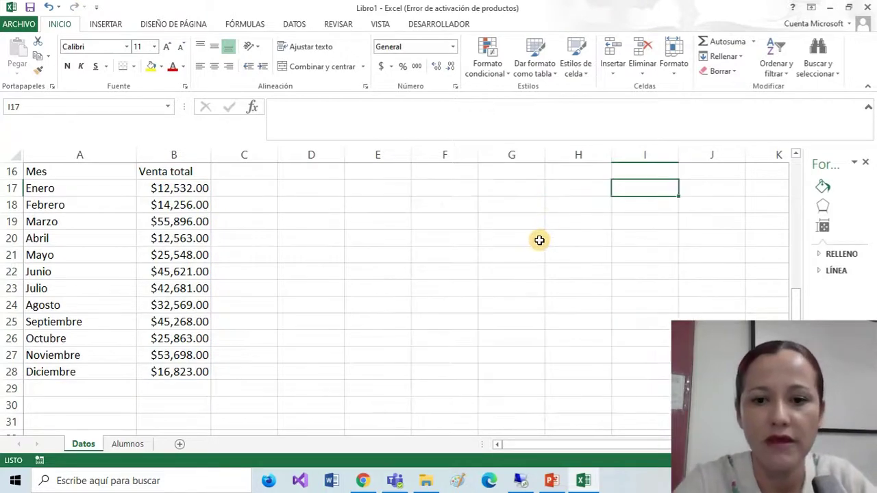
Select the sales table A16:B28 and bring up the full list of chart types for it.
{"action": "scroll", "coordinate": [538, 240], "scroll_direction": "up", "scroll_amount": 5}
{"action": "scroll", "coordinate": [540, 245], "scroll_direction": "down", "scroll_amount": 4}
{"action": "left_click", "coordinate": [185, 334]}
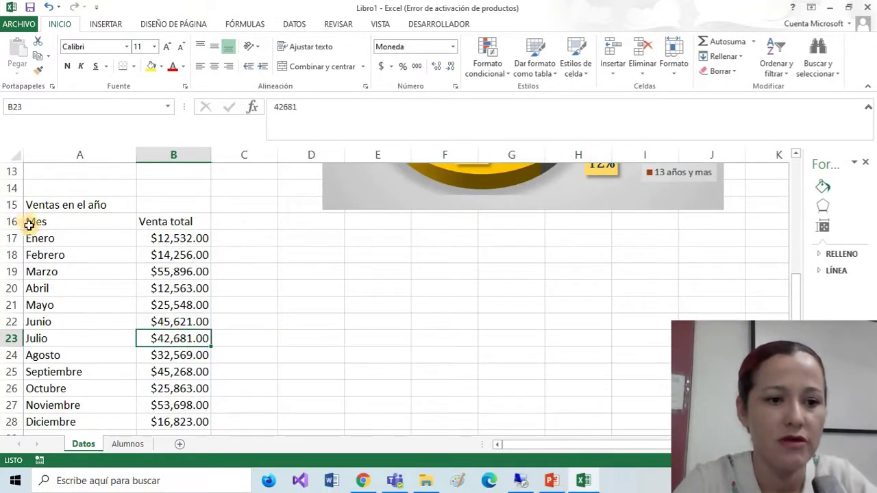
{"action": "left_click_drag", "start_coordinate": [33, 221], "coordinate": [170, 419]}
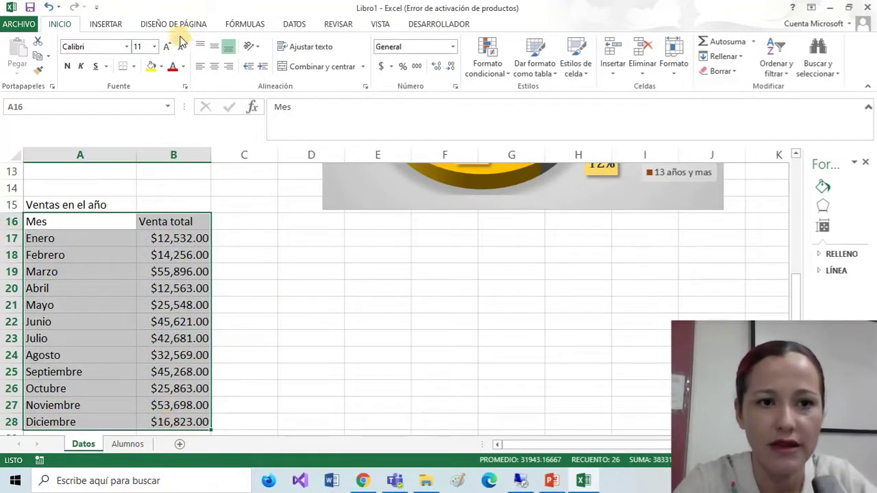
{"action": "left_click", "coordinate": [103, 24]}
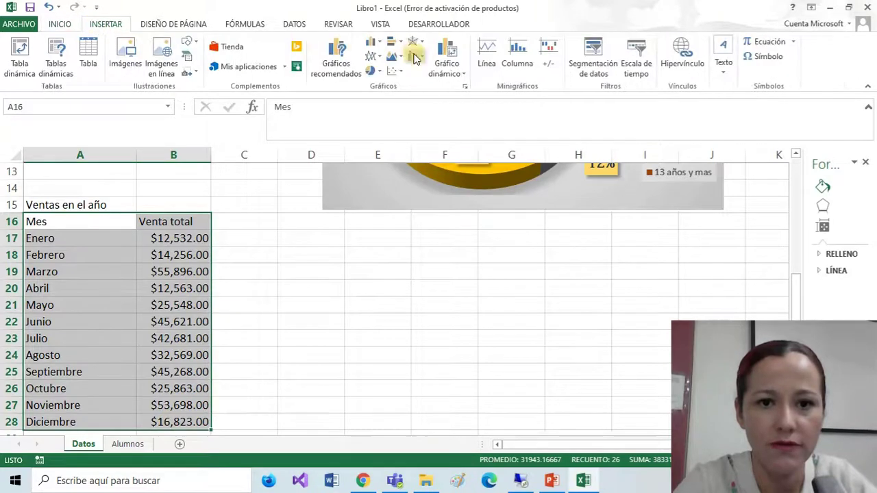
{"action": "left_click", "coordinate": [342, 58]}
{"action": "left_click", "coordinate": [352, 48]}
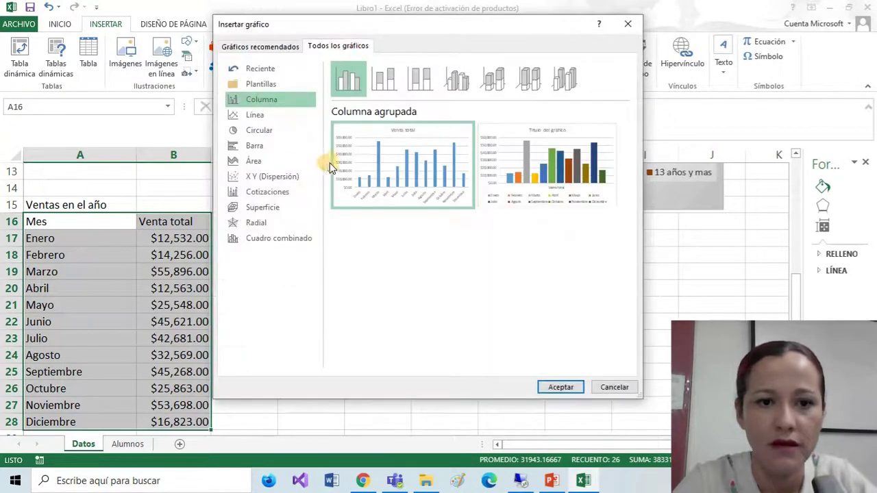
Compare the line chart variants for the sales table, including Líneas, Línea apilada, Línea 100% apilada and Línea con marcadores.
{"action": "left_click", "coordinate": [264, 116]}
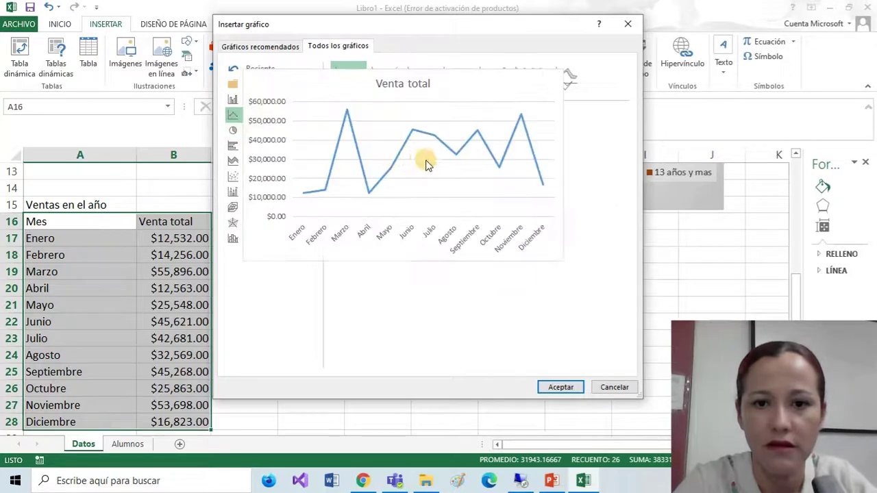
{"action": "left_click", "coordinate": [457, 78]}
{"action": "left_click", "coordinate": [478, 81]}
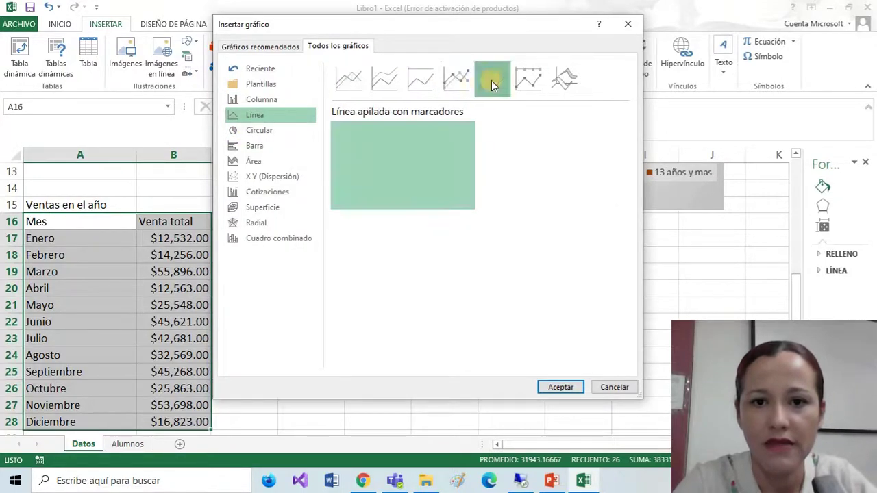
{"action": "left_click", "coordinate": [355, 84]}
{"action": "mouse_move", "coordinate": [409, 192]}
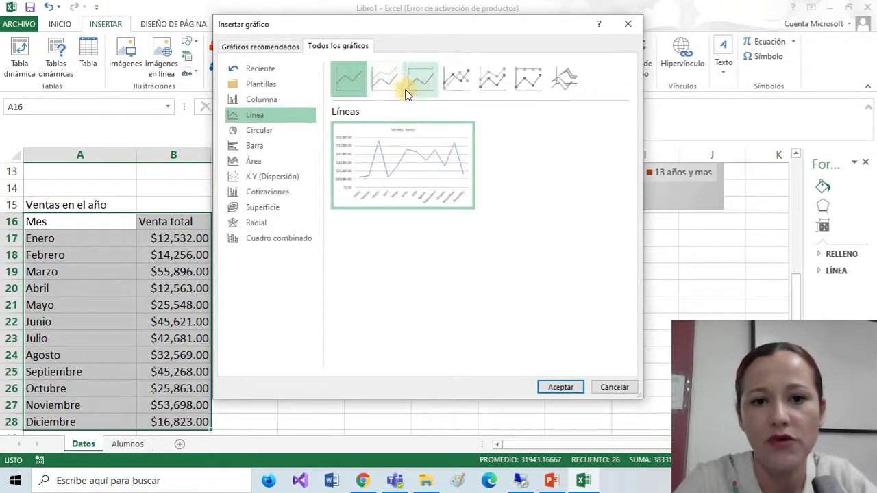
{"action": "left_click", "coordinate": [386, 80]}
{"action": "left_click", "coordinate": [429, 79]}
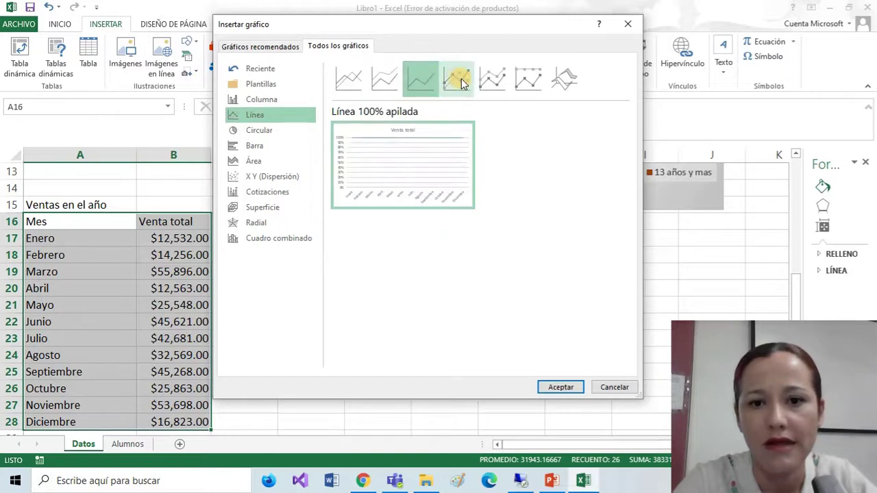
{"action": "left_click", "coordinate": [460, 79]}
{"action": "left_click", "coordinate": [492, 79]}
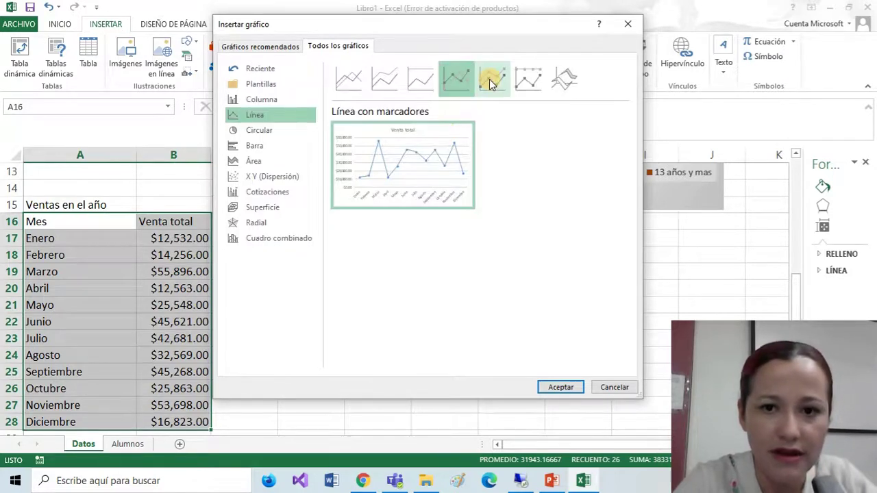
Insert a Línea con marcadores chart of the monthly sales table.
{"action": "left_click", "coordinate": [459, 80]}
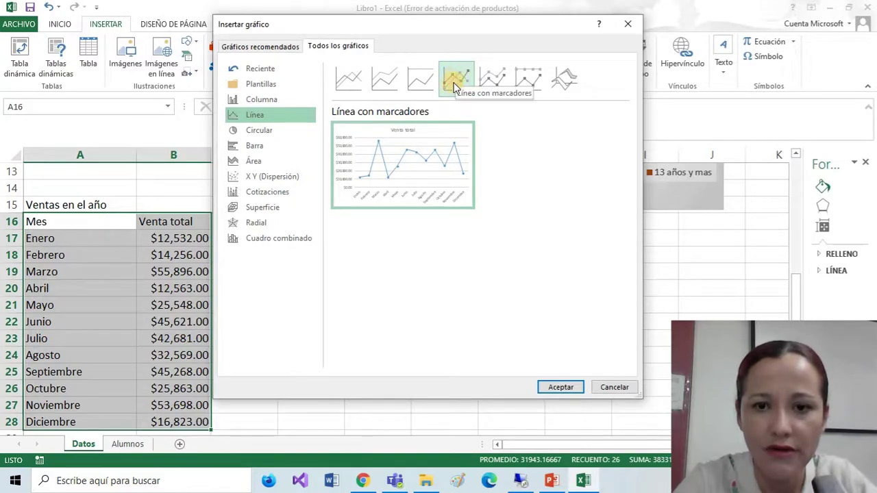
{"action": "mouse_move", "coordinate": [425, 188]}
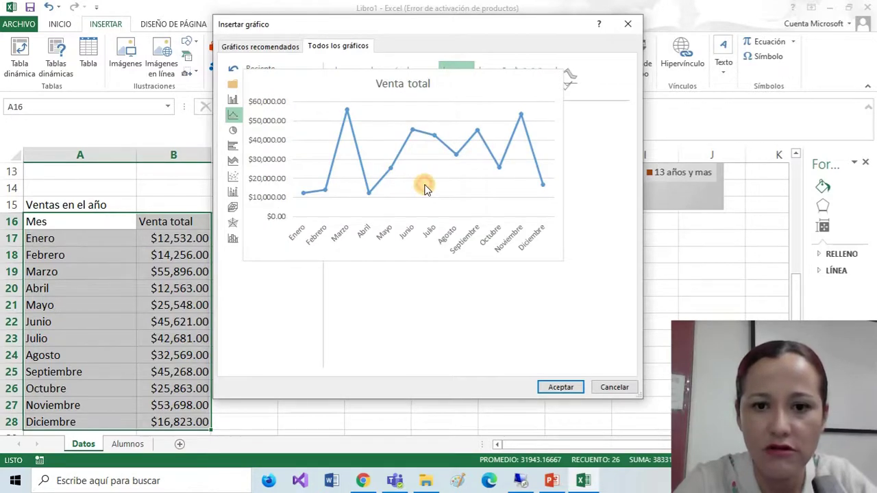
{"action": "left_click", "coordinate": [552, 387]}
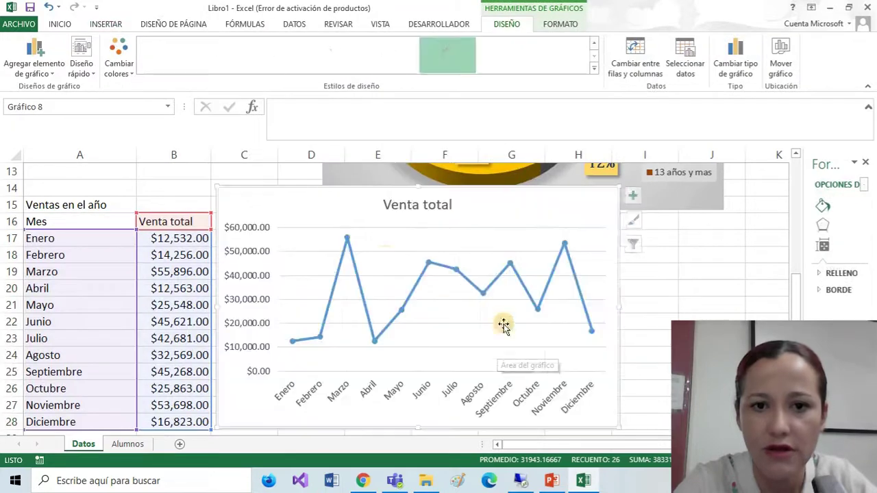
Move the Venta total line chart directly below the pie chart, aligned with column E, and apply the dark chart style with the glowing line.
{"action": "scroll", "coordinate": [474, 267], "scroll_direction": "down", "scroll_amount": 1}
{"action": "left_click", "coordinate": [488, 199]}
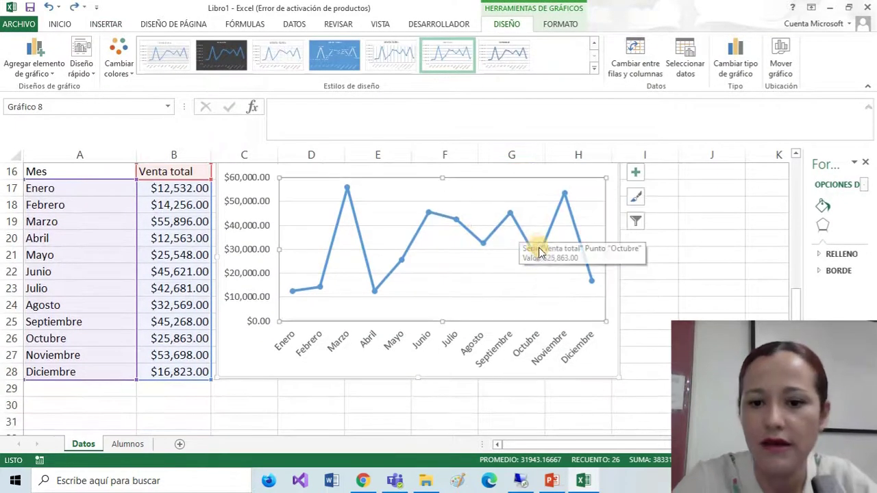
{"action": "scroll", "coordinate": [541, 255], "scroll_direction": "up", "scroll_amount": 3}
{"action": "scroll", "coordinate": [518, 303], "scroll_direction": "down", "scroll_amount": 1}
{"action": "left_click_drag", "start_coordinate": [528, 247], "coordinate": [633, 278]}
{"action": "scroll", "coordinate": [617, 284], "scroll_direction": "down", "scroll_amount": 3}
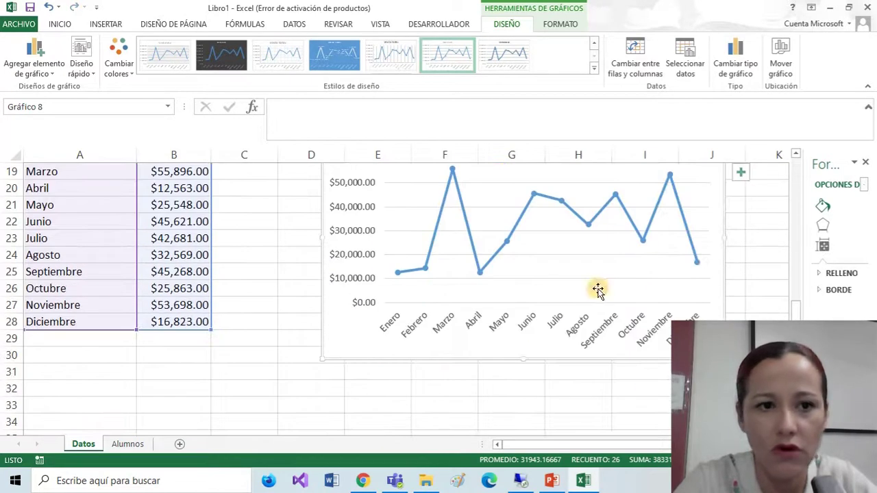
{"action": "left_click", "coordinate": [233, 54]}
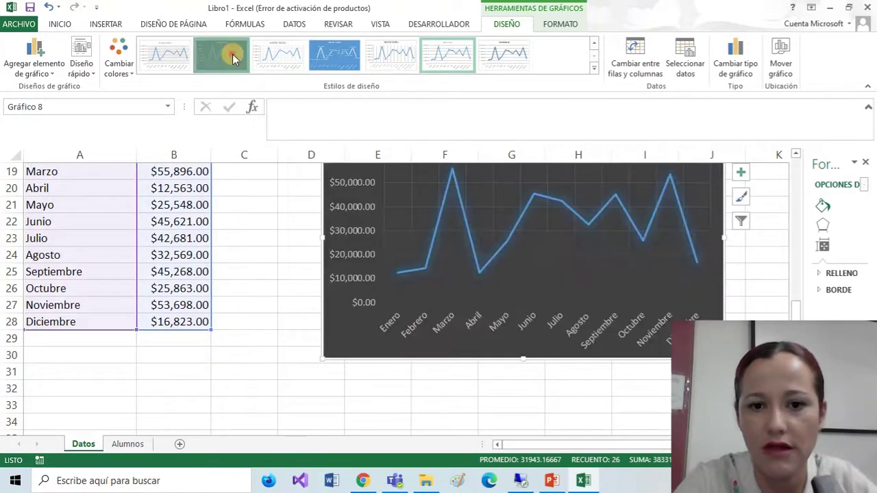
{"action": "left_click", "coordinate": [288, 276]}
Review the source tables behind the charts: the ages and yearly sales on Datos, and the grade and gender tables on Alumnos.
{"action": "scroll", "coordinate": [289, 279], "scroll_direction": "up", "scroll_amount": 6}
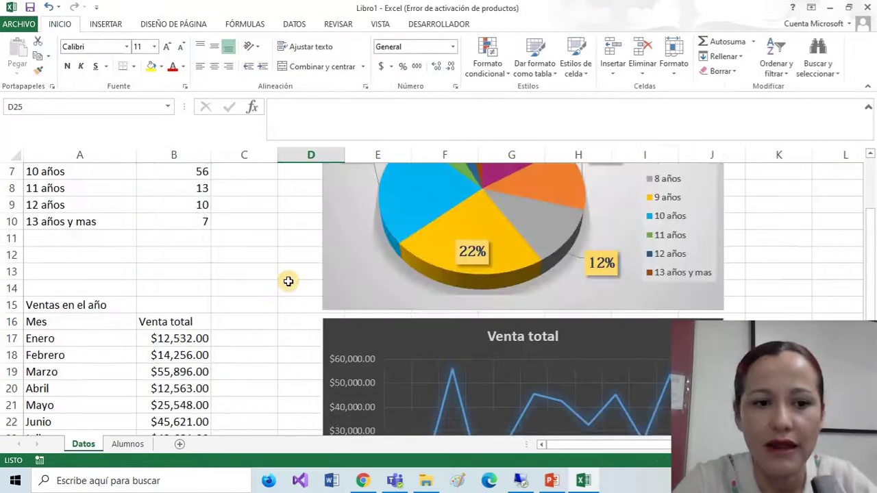
{"action": "left_click_drag", "start_coordinate": [48, 190], "coordinate": [193, 323]}
{"action": "scroll", "coordinate": [187, 324], "scroll_direction": "down", "scroll_amount": 4}
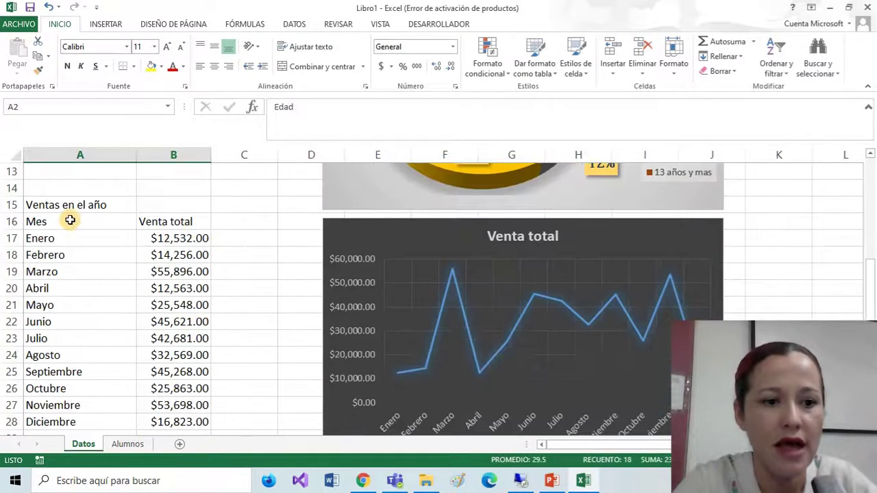
{"action": "left_click_drag", "start_coordinate": [69, 204], "coordinate": [194, 428]}
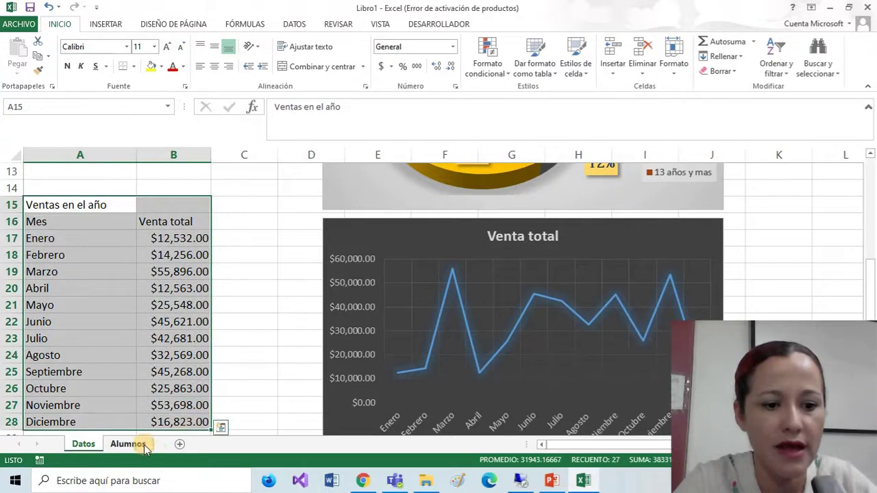
{"action": "left_click", "coordinate": [127, 444]}
{"action": "left_click_drag", "start_coordinate": [34, 326], "coordinate": [188, 356]}
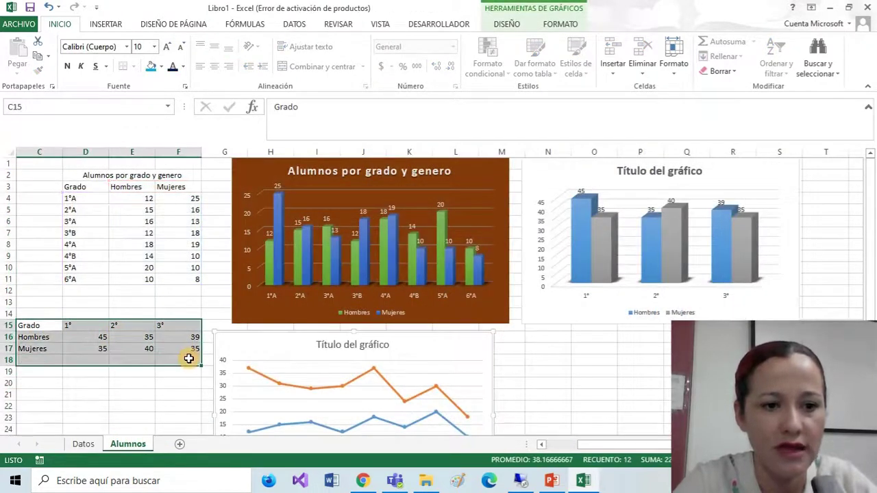
{"action": "left_click", "coordinate": [133, 221]}
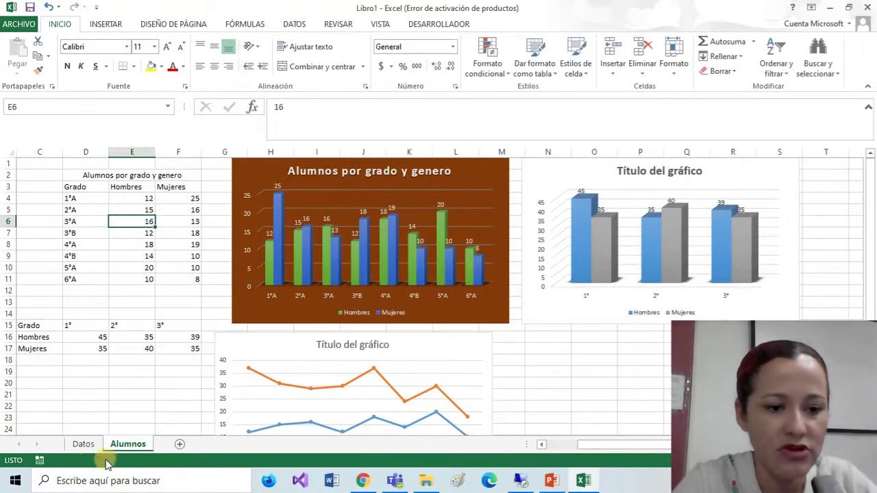
{"action": "left_click", "coordinate": [83, 444]}
{"action": "scroll", "coordinate": [220, 265], "scroll_direction": "down", "scroll_amount": 2}
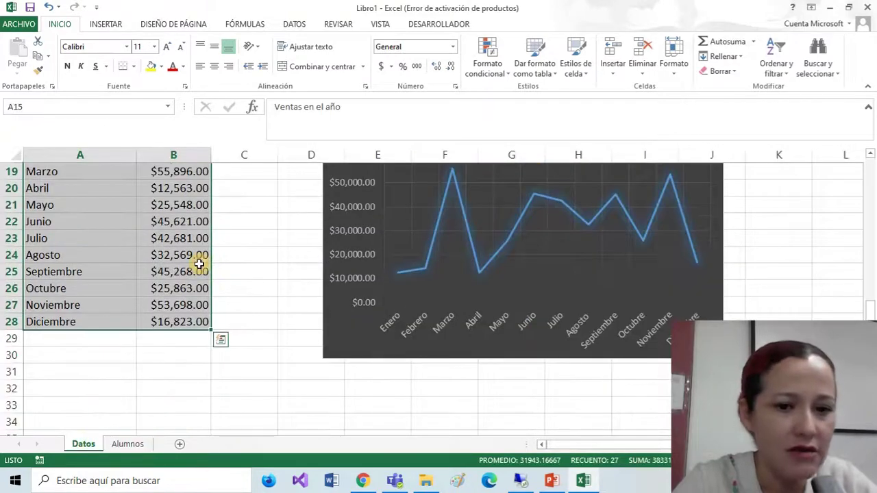
Look over the pie chart and the Venta total line chart on the Datos sheet.
{"action": "scroll", "coordinate": [200, 263], "scroll_direction": "down", "scroll_amount": 5}
{"action": "left_click", "coordinate": [107, 24]}
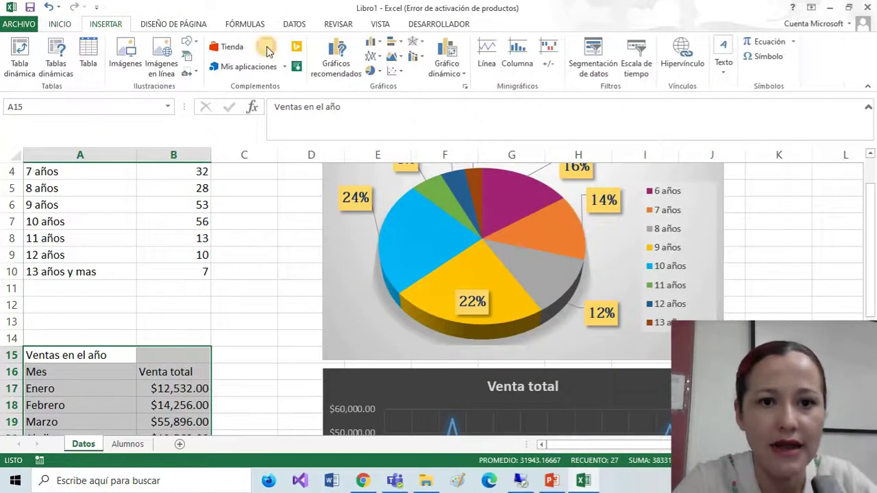
{"action": "scroll", "coordinate": [775, 269], "scroll_direction": "up", "scroll_amount": 1}
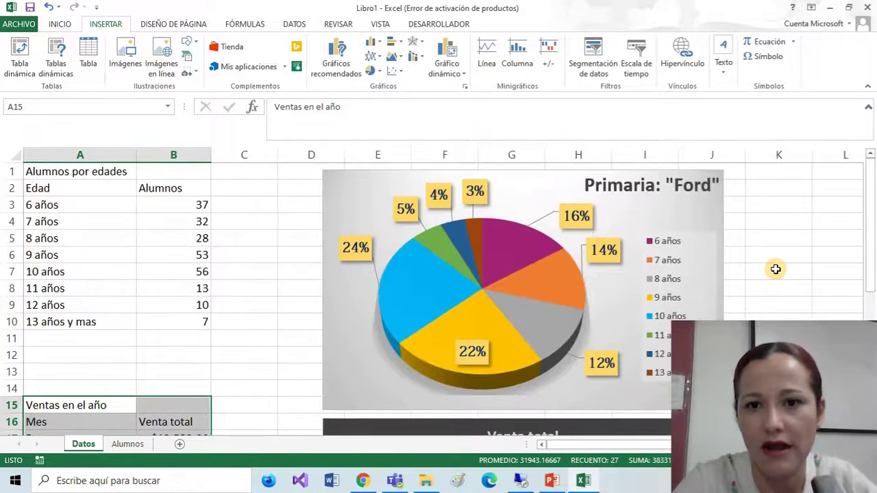
{"action": "left_click", "coordinate": [775, 269]}
{"action": "scroll", "coordinate": [772, 301], "scroll_direction": "down", "scroll_amount": 6}
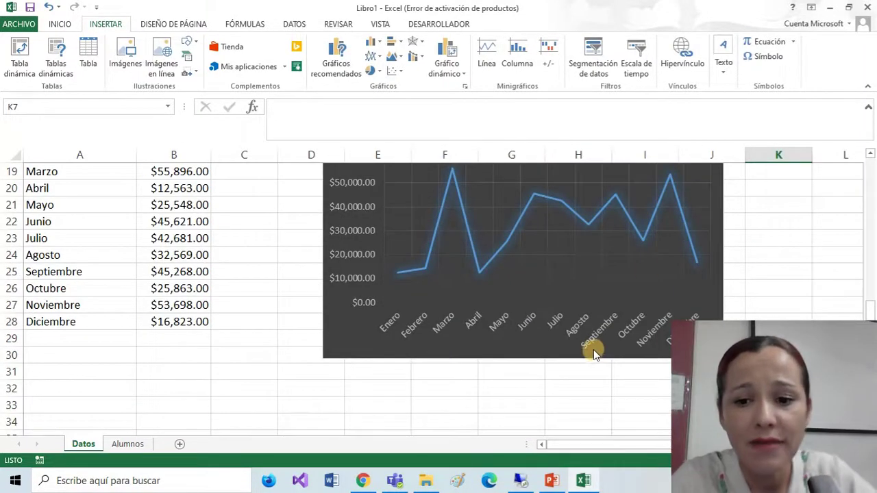
{"action": "left_click", "coordinate": [593, 350]}
{"action": "scroll", "coordinate": [346, 338], "scroll_direction": "up", "scroll_amount": 2}
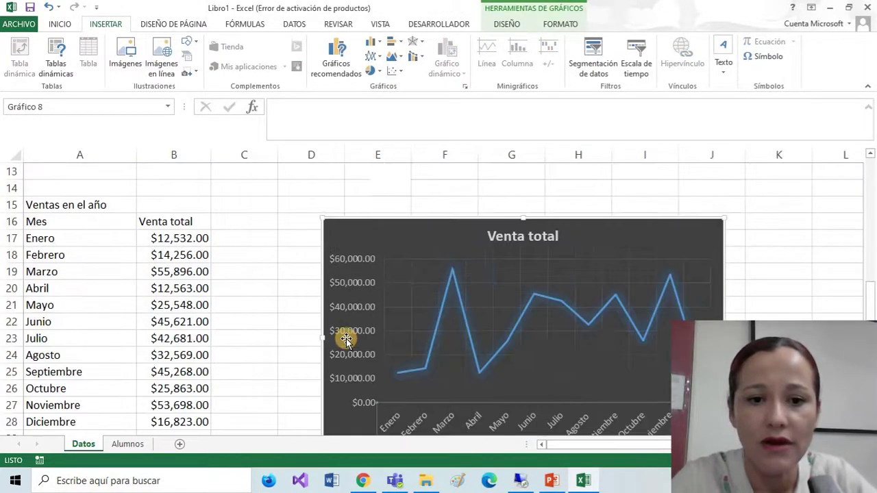
{"action": "scroll", "coordinate": [346, 338], "scroll_direction": "up", "scroll_amount": 4}
Print only the Primaria: "Ford" pie chart to Libro1.pdf with the Adobe PDF printer, and dismiss the untagged document reading options.
{"action": "left_click", "coordinate": [344, 176]}
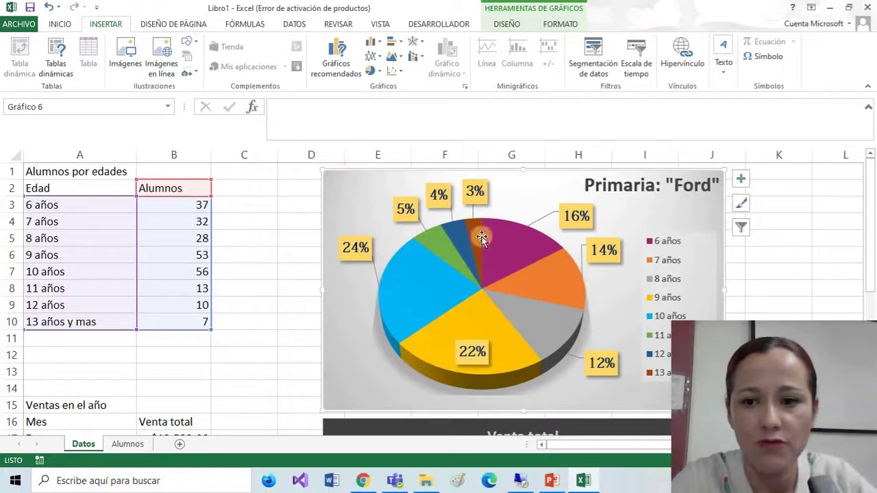
{"action": "left_click", "coordinate": [18, 24]}
{"action": "left_click", "coordinate": [39, 178]}
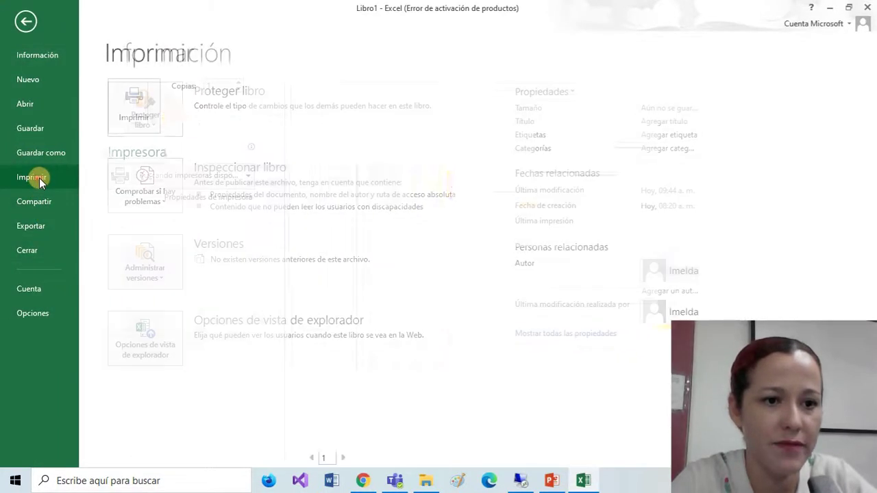
{"action": "left_click", "coordinate": [209, 178]}
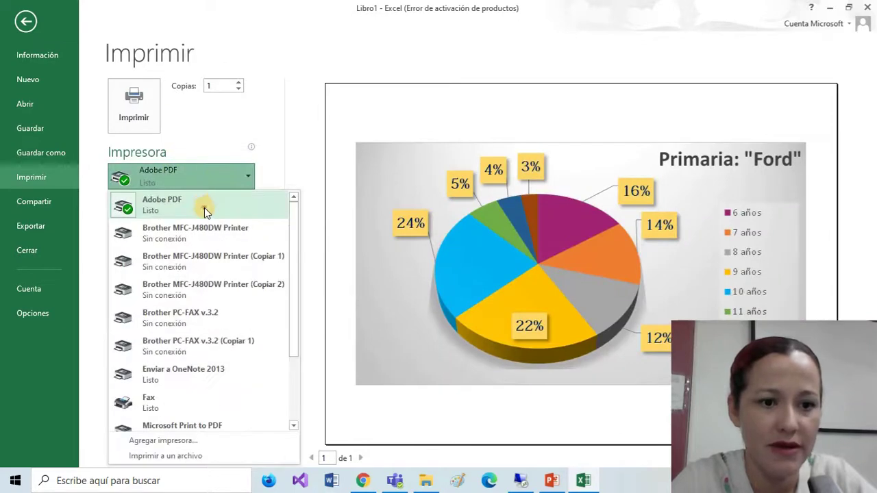
{"action": "left_click", "coordinate": [204, 208]}
{"action": "left_click", "coordinate": [200, 172]}
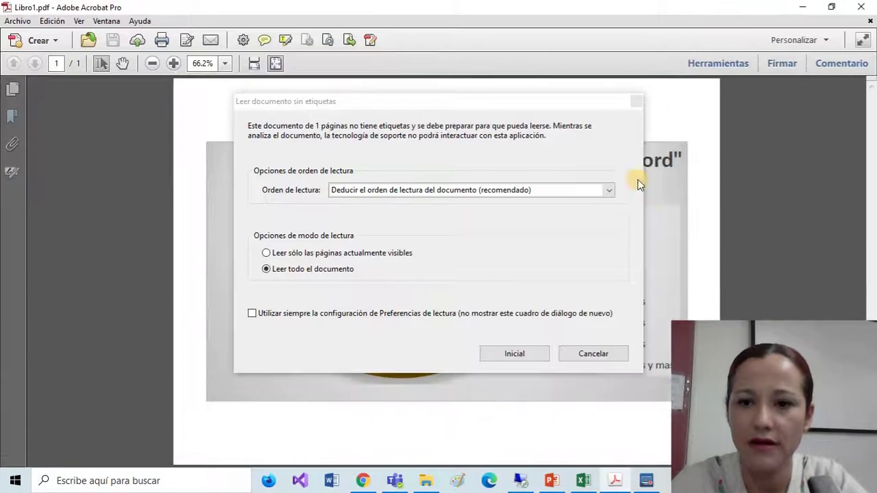
{"action": "left_click", "coordinate": [635, 102]}
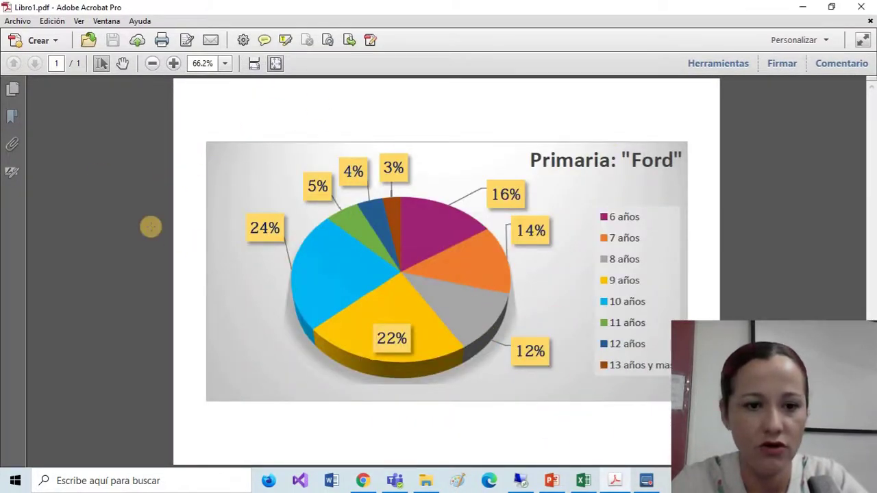
Compare the printed PDF with the worksheet area holding the age table and pie chart, and close the PDF in Adobe Acrobat.
{"action": "left_click", "coordinate": [801, 8]}
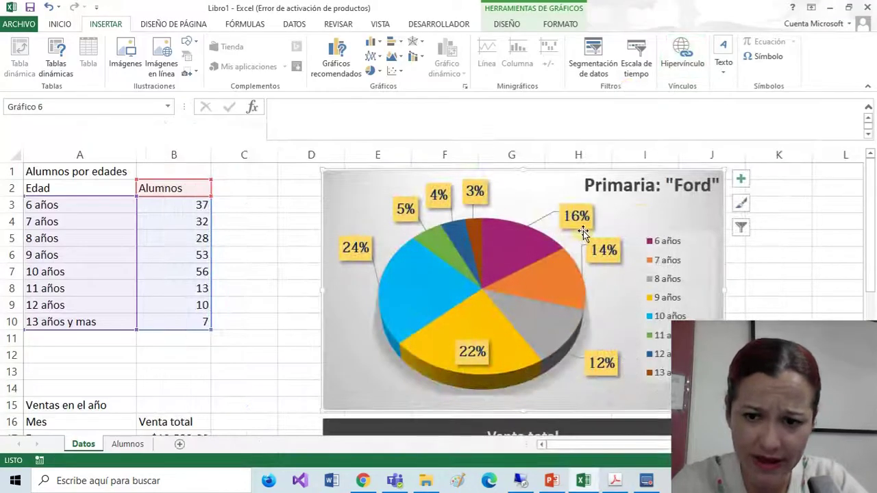
{"action": "left_click", "coordinate": [35, 203]}
{"action": "left_click", "coordinate": [215, 219]}
{"action": "left_click_drag", "start_coordinate": [62, 171], "coordinate": [778, 388]}
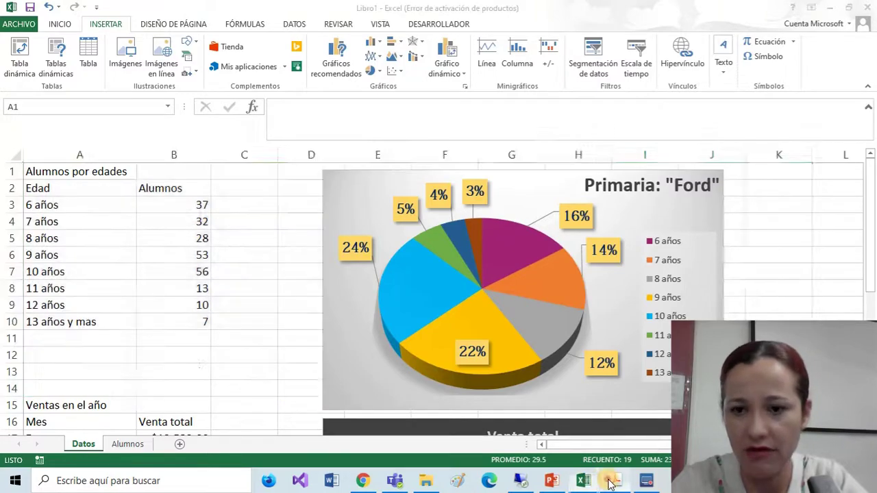
{"action": "left_click", "coordinate": [615, 481]}
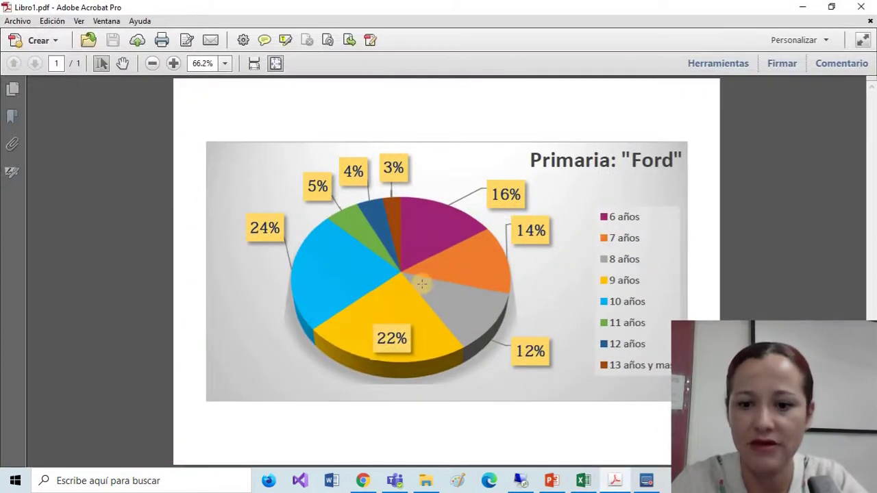
{"action": "left_click", "coordinate": [861, 9]}
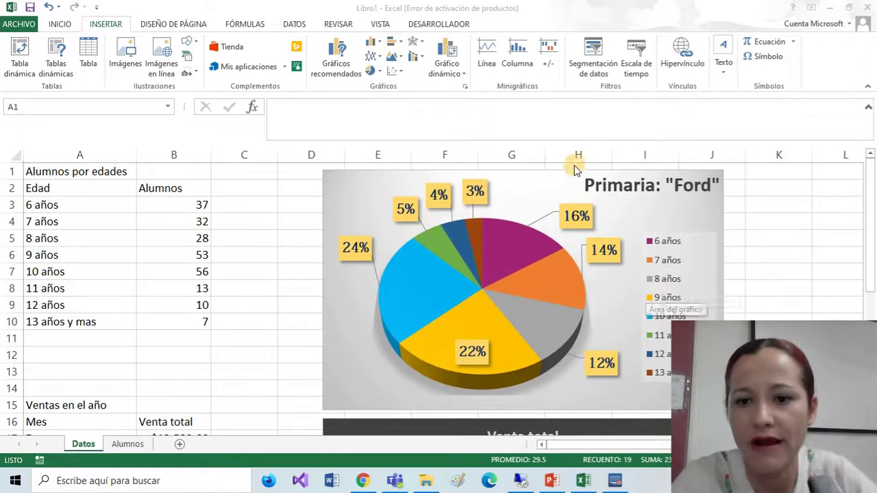
Copy the whole Primaria: "Ford" pie chart.
{"action": "left_click", "coordinate": [571, 176]}
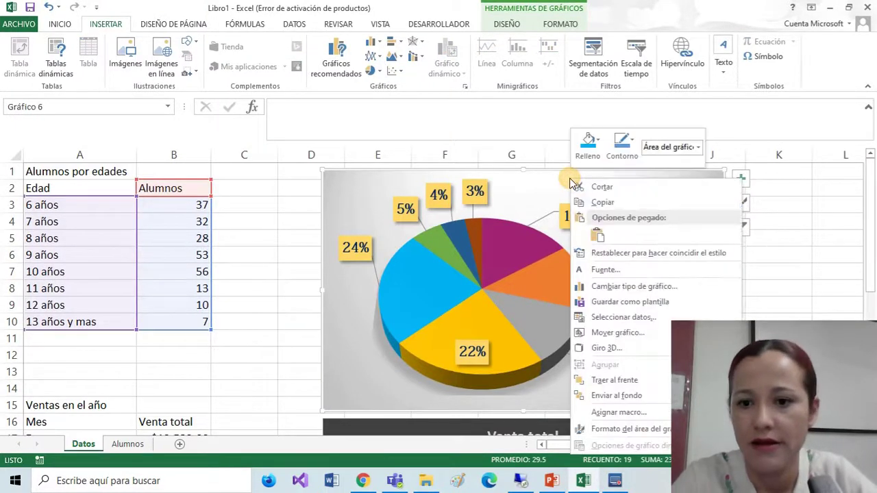
{"action": "right_click", "coordinate": [570, 179]}
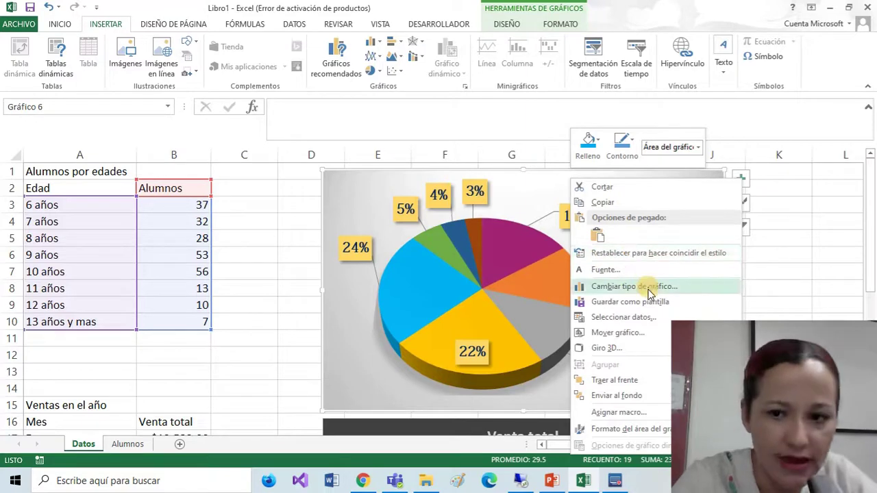
{"action": "left_click", "coordinate": [621, 200]}
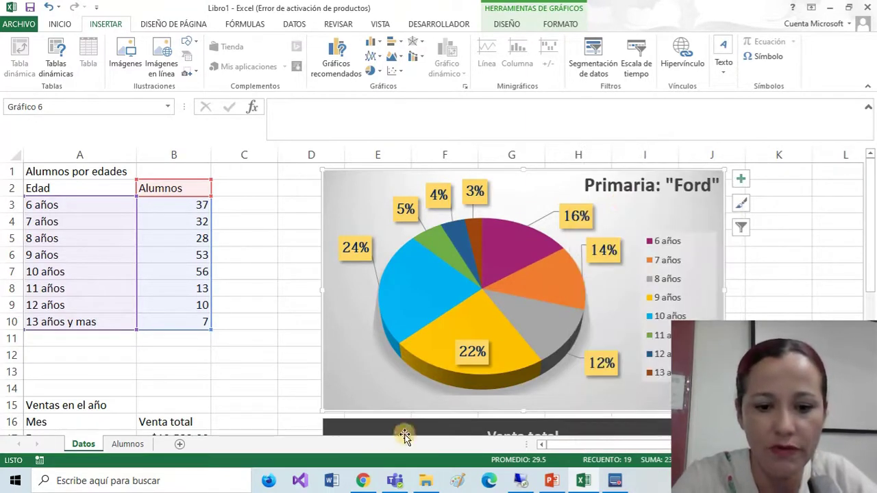
Switch to a blank Word document, dismiss the Office activation wizard and restore the window to a smaller size.
{"action": "left_click", "coordinate": [329, 486]}
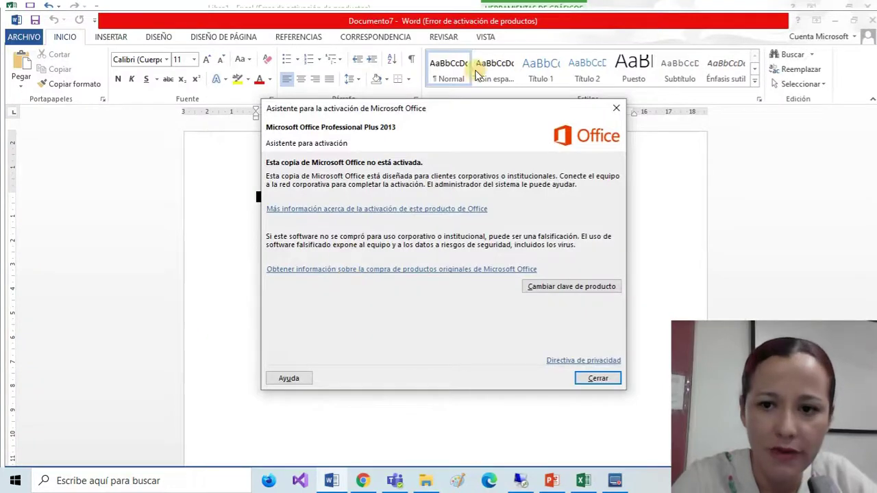
{"action": "left_click", "coordinate": [616, 107]}
{"action": "left_click", "coordinate": [853, 20]}
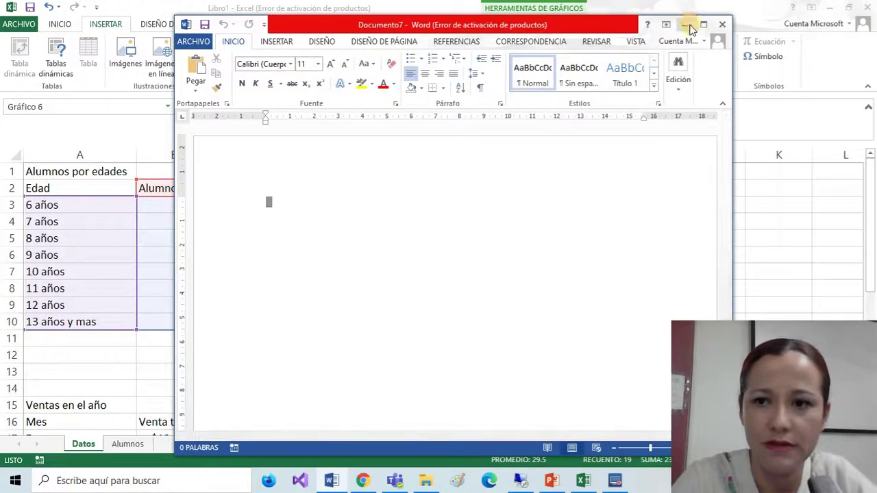
Maximize the Word window and paste the copied Primaria: "Ford" pie chart into the blank document.
{"action": "left_click", "coordinate": [703, 24]}
{"action": "key", "text": "ctrl+v"}
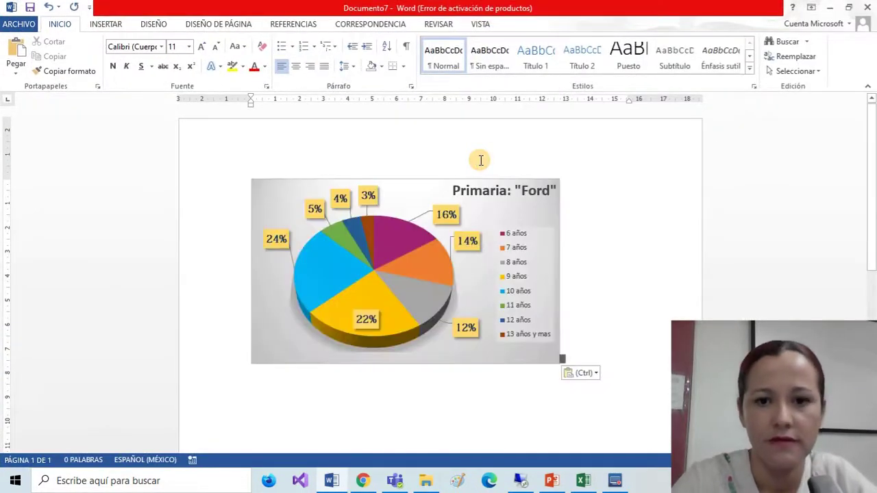
{"action": "left_click", "coordinate": [450, 193]}
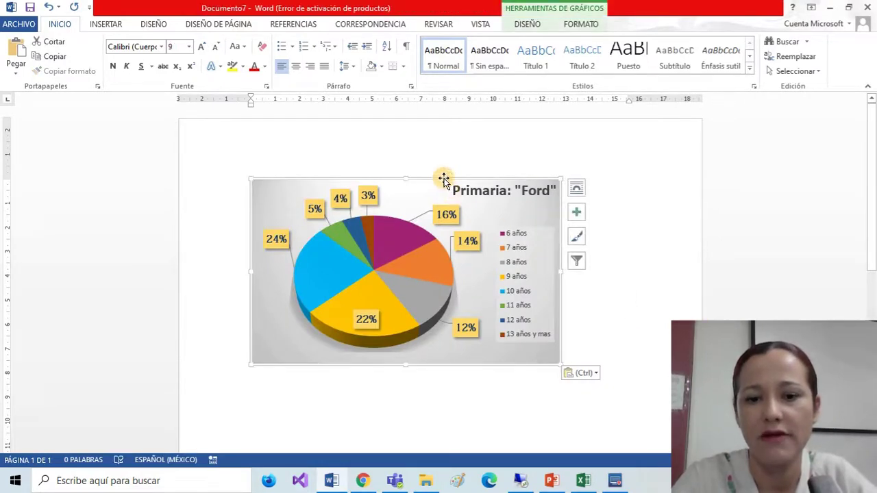
{"action": "left_click", "coordinate": [606, 228]}
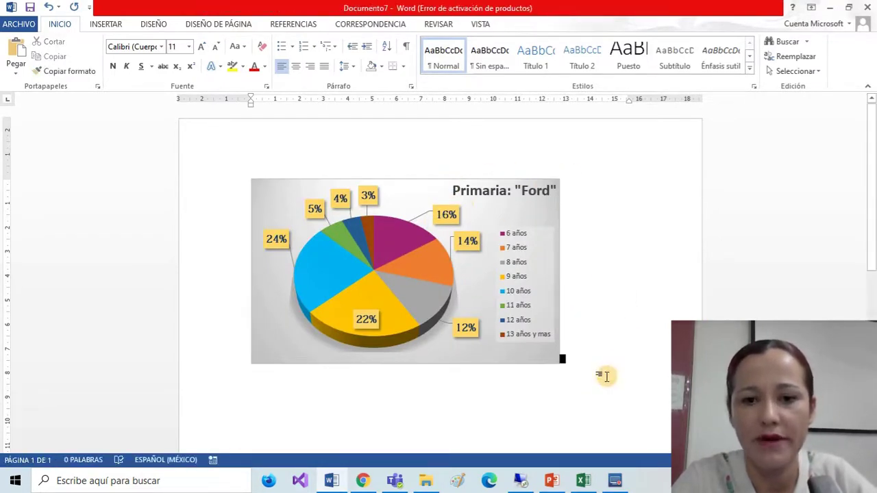
Examine the formatting options for the pasted chart's title and pie slices, and close the formatting pane.
{"action": "double_click", "coordinate": [484, 192]}
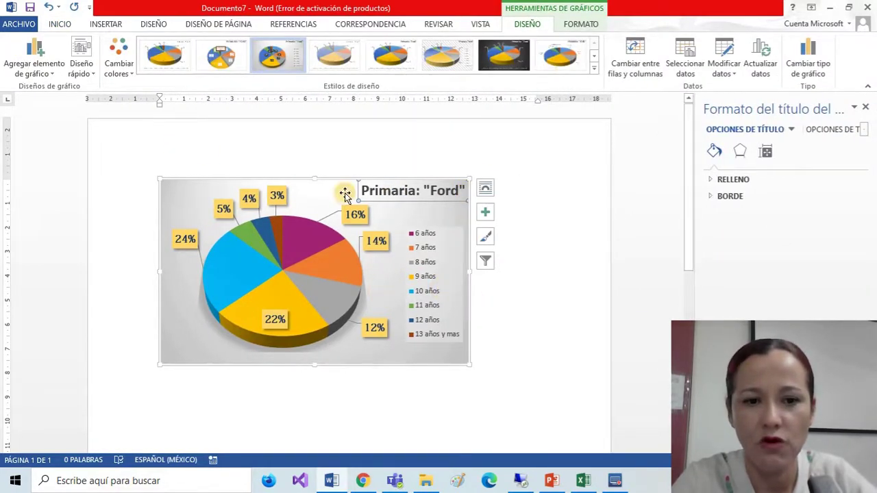
{"action": "left_click", "coordinate": [197, 270]}
{"action": "left_click", "coordinate": [280, 295]}
{"action": "left_click", "coordinate": [316, 287]}
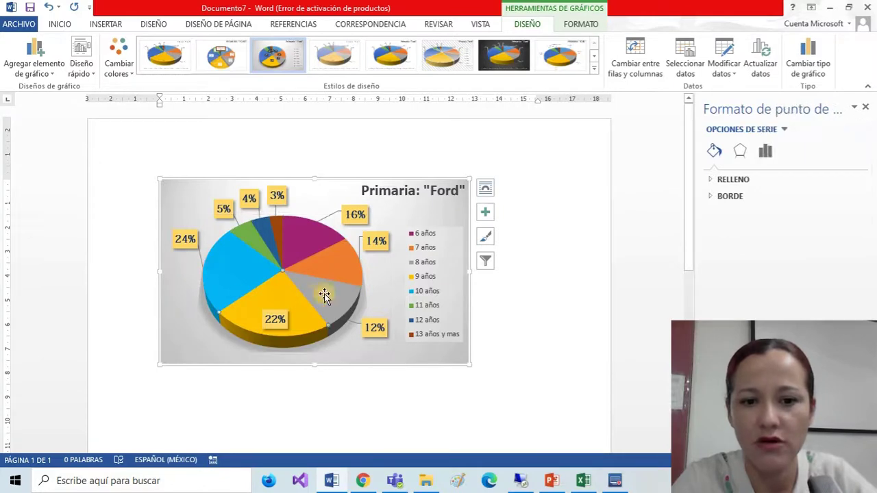
{"action": "left_click", "coordinate": [609, 279]}
{"action": "left_click", "coordinate": [866, 107]}
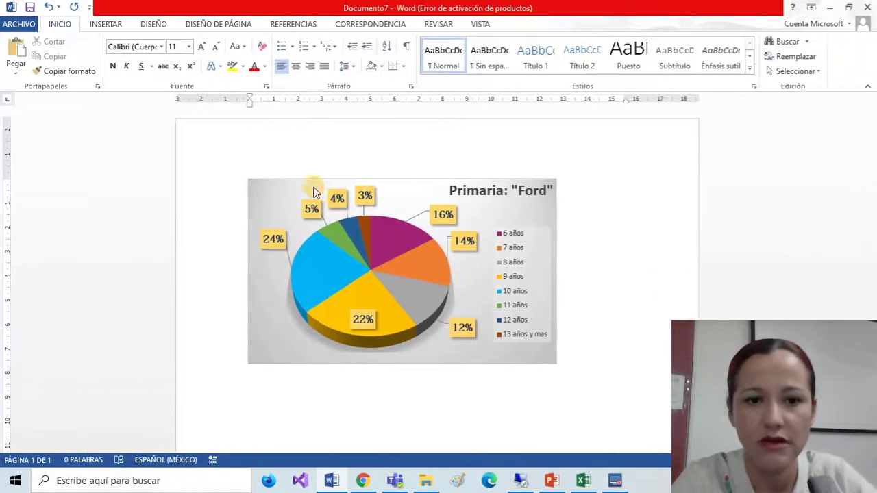
Replace the pasted chart with the correctly spelled text "A continua" and paste the pie chart again below it.
{"action": "left_click", "coordinate": [274, 184]}
{"action": "key", "text": "Delete"}
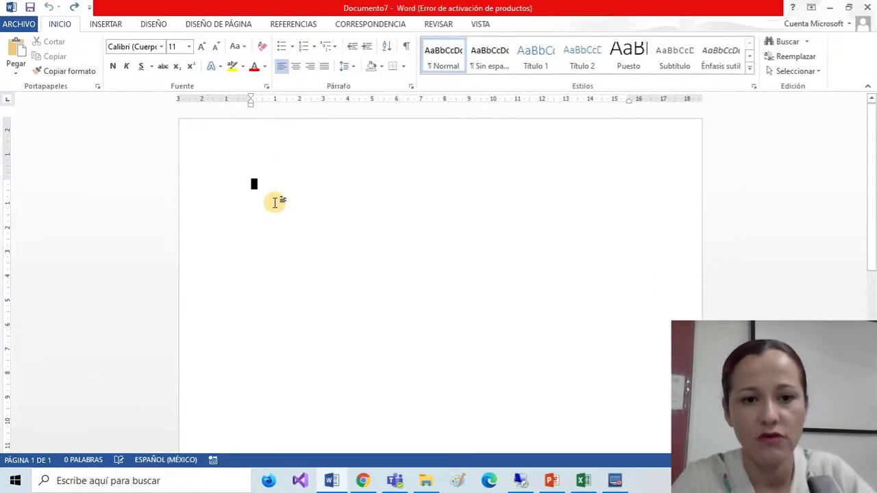
{"action": "type", "text": "A continnua"}
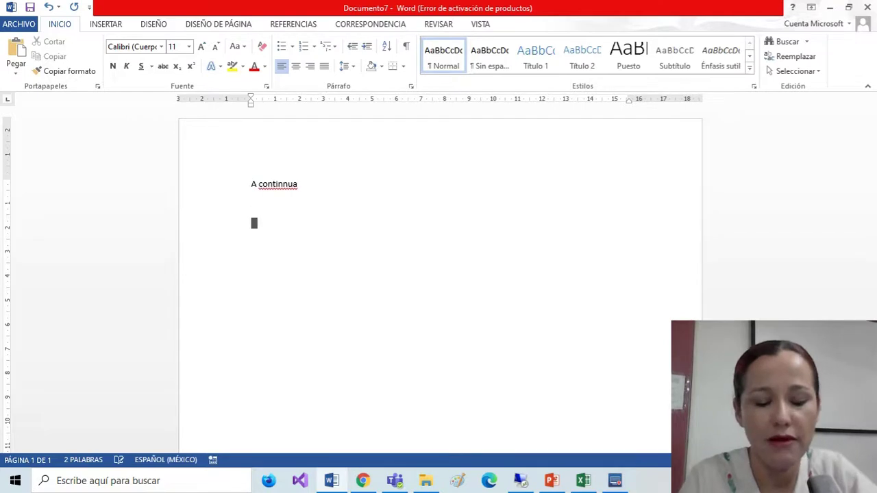
{"action": "key", "text": "ctrl+v"}
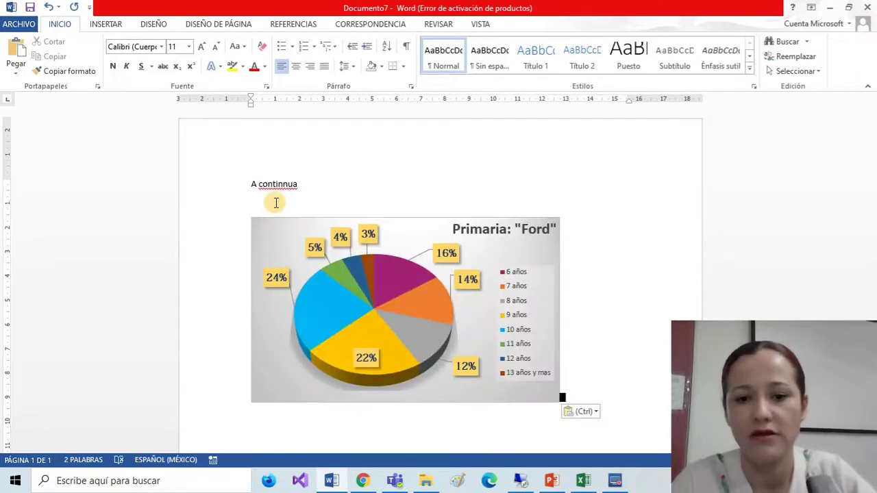
{"action": "right_click", "coordinate": [282, 185]}
{"action": "left_click", "coordinate": [331, 199]}
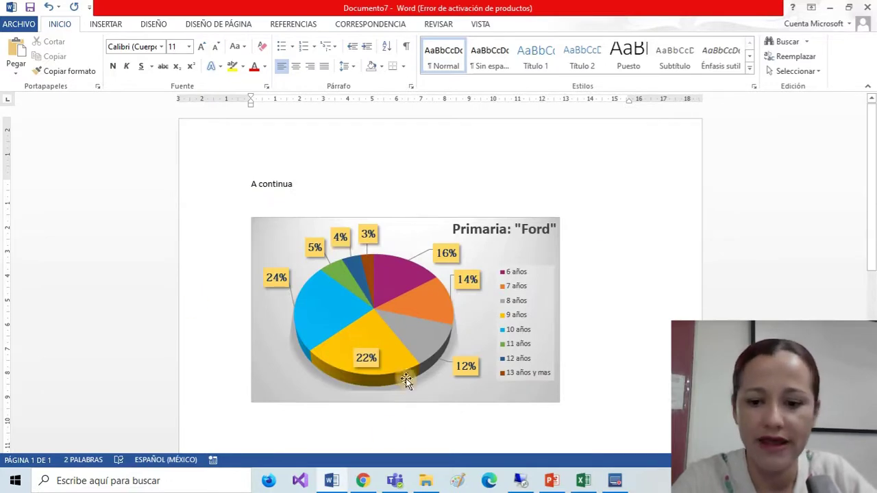
Switch to Excel and review the monthly sales table and Venta total line chart on the Datos sheet.
{"action": "left_click", "coordinate": [583, 481]}
{"action": "scroll", "coordinate": [393, 350], "scroll_direction": "down", "scroll_amount": 5}
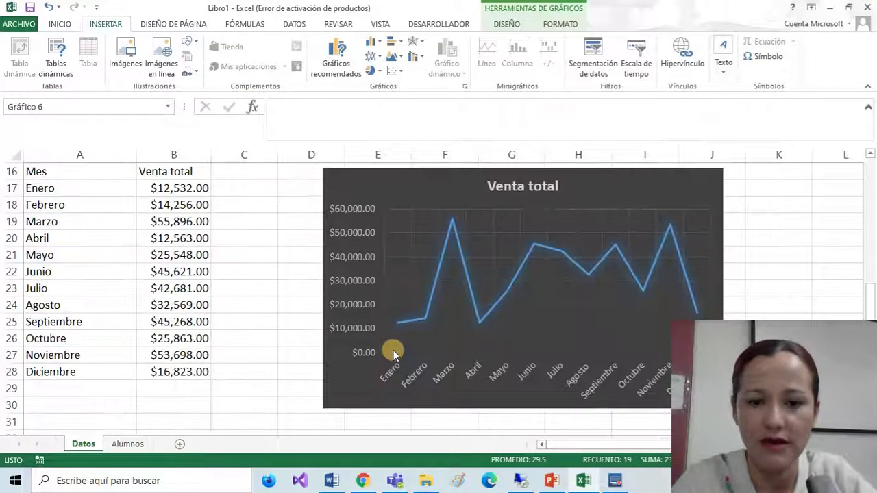
{"action": "left_click", "coordinate": [391, 349]}
{"action": "left_click", "coordinate": [274, 288]}
{"action": "scroll", "coordinate": [409, 351], "scroll_direction": "down", "scroll_amount": 2}
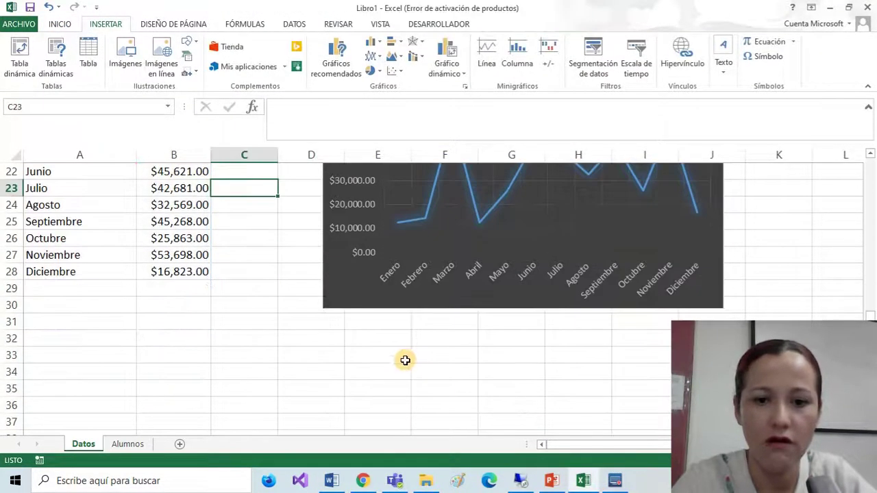
{"action": "scroll", "coordinate": [403, 360], "scroll_direction": "up", "scroll_amount": 4}
{"action": "scroll", "coordinate": [401, 367], "scroll_direction": "down", "scroll_amount": 2}
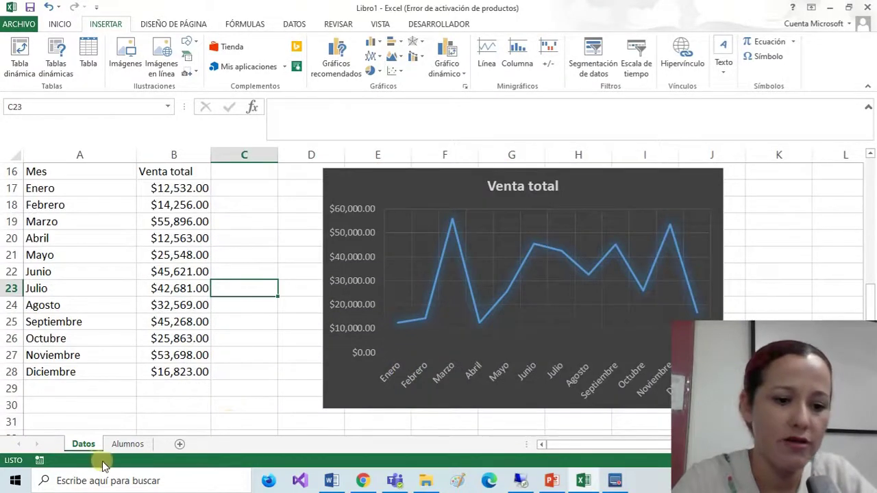
Review the column and line charts on the Alumnos sheet, and compare with the chart in Word before returning to Excel.
{"action": "left_click", "coordinate": [116, 443]}
{"action": "scroll", "coordinate": [397, 315], "scroll_direction": "down", "scroll_amount": 4}
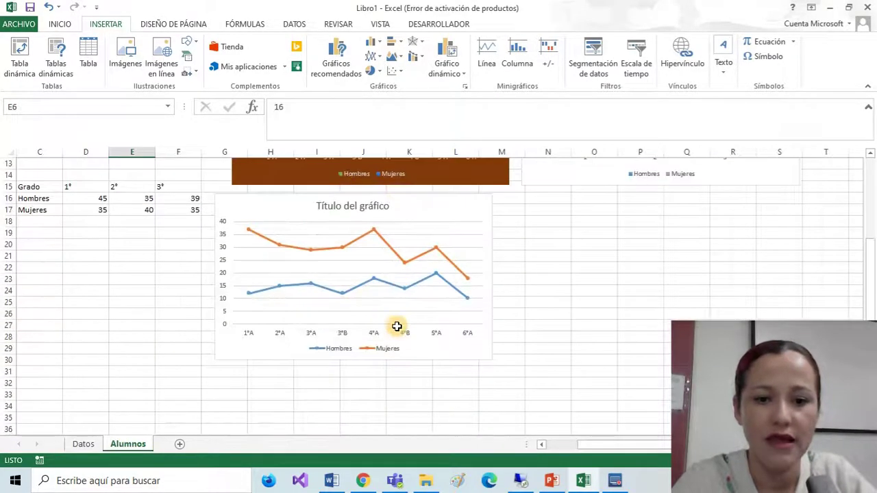
{"action": "scroll", "coordinate": [401, 331], "scroll_direction": "up", "scroll_amount": 4}
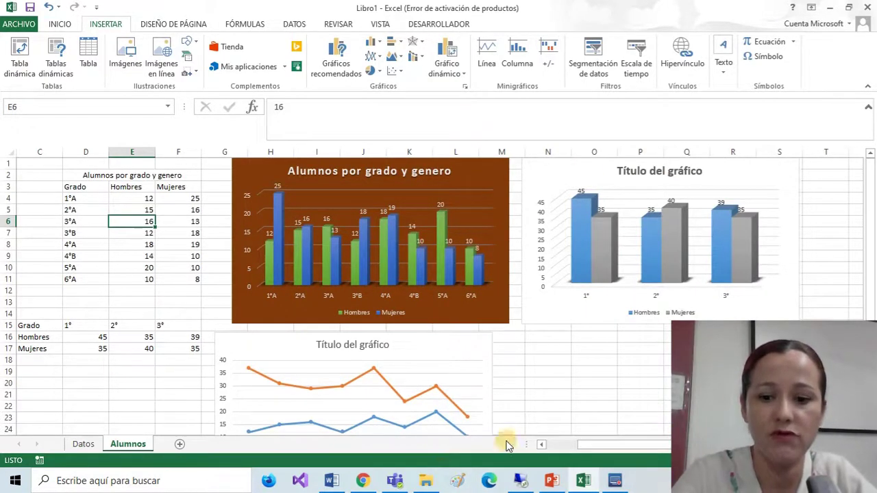
{"action": "left_click", "coordinate": [331, 480]}
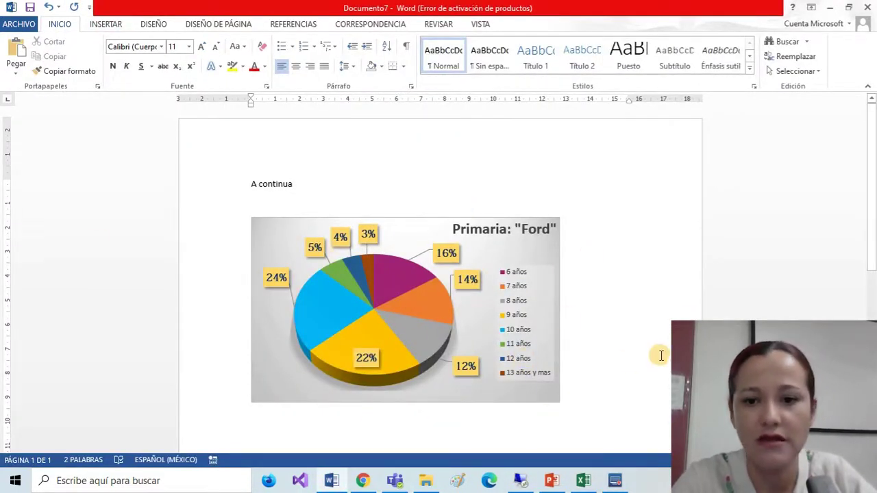
{"action": "key", "text": "alt+Tab"}
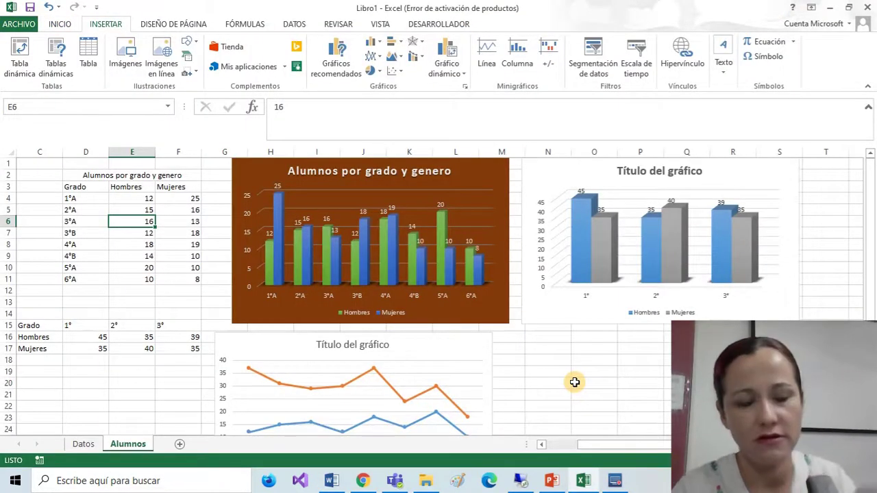